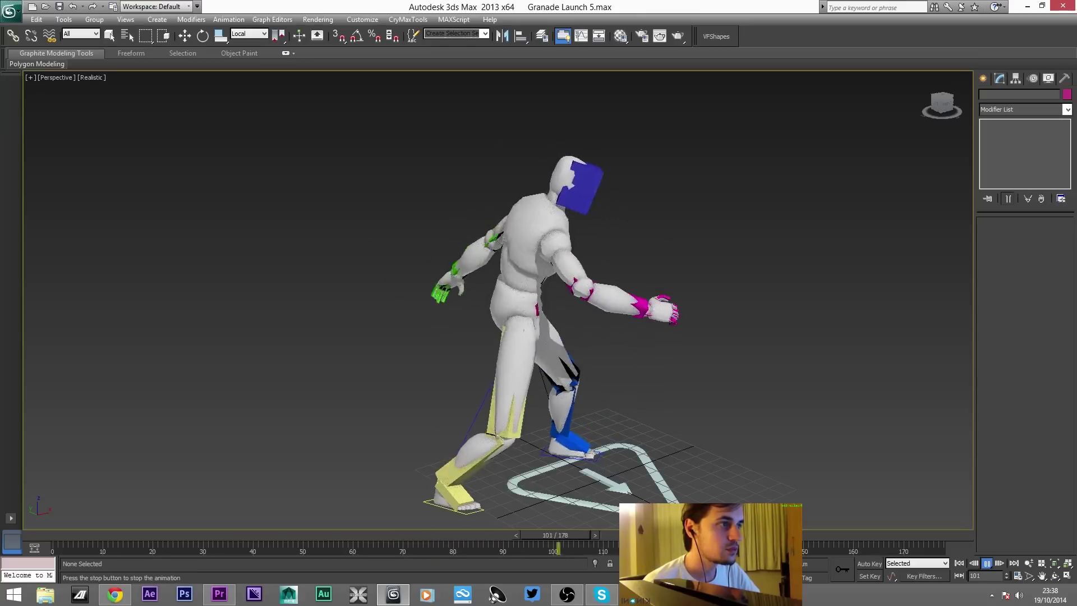
Stop the grenade launch animation playback and switch to the Unreal Editor window with the ThirdPerson project
click(986, 563)
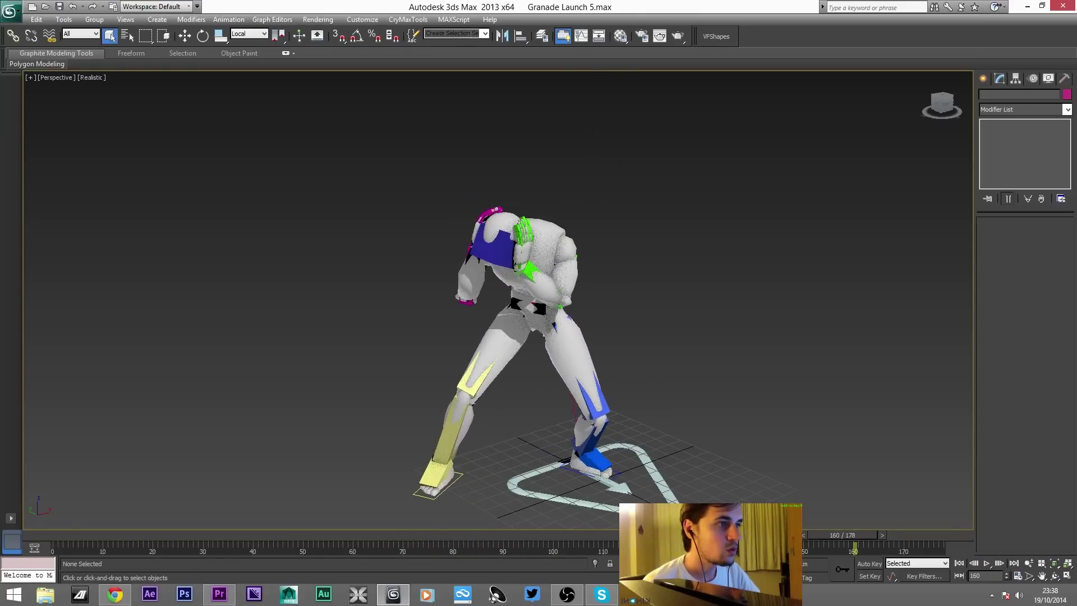
click(706, 594)
click(644, 536)
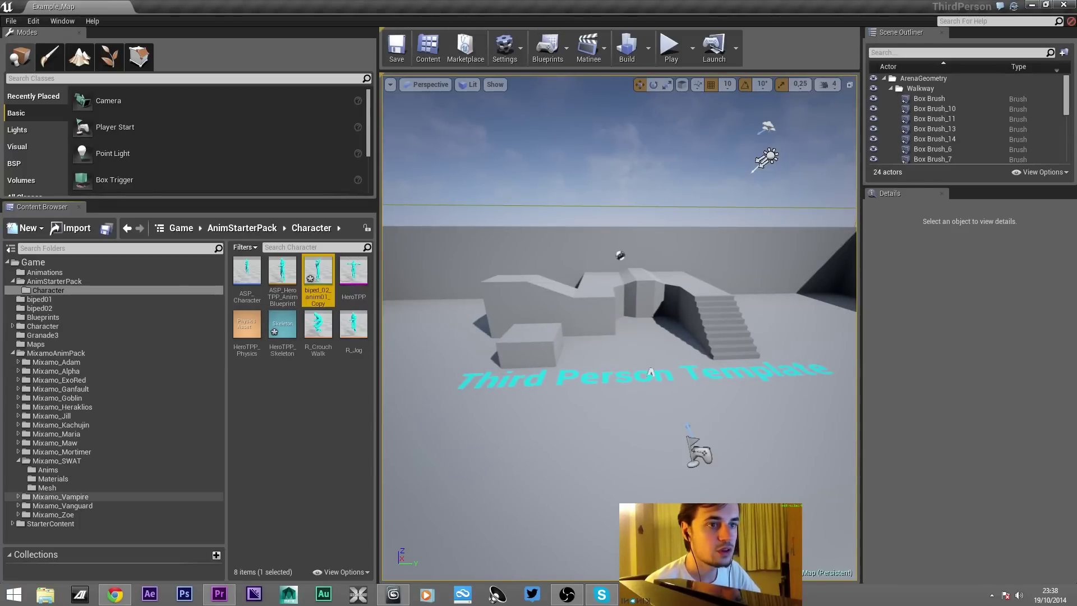
Open the Anims folder of Mixamo_SWAT and preview the GranadaLauch7_Copy animation on the SWAT character
click(60, 497)
click(58, 454)
click(57, 481)
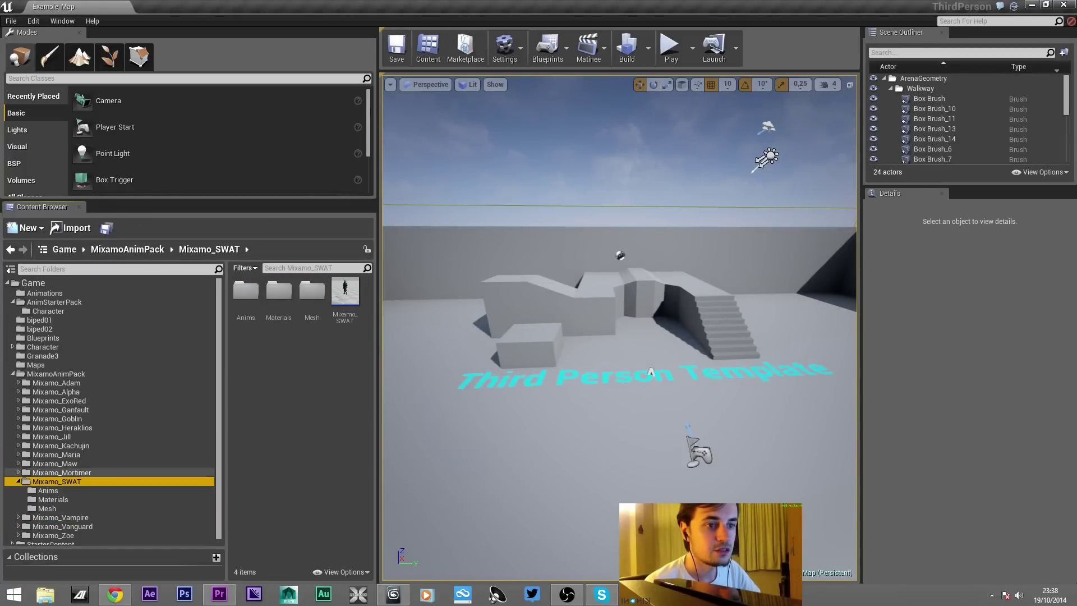
double_click(245, 291)
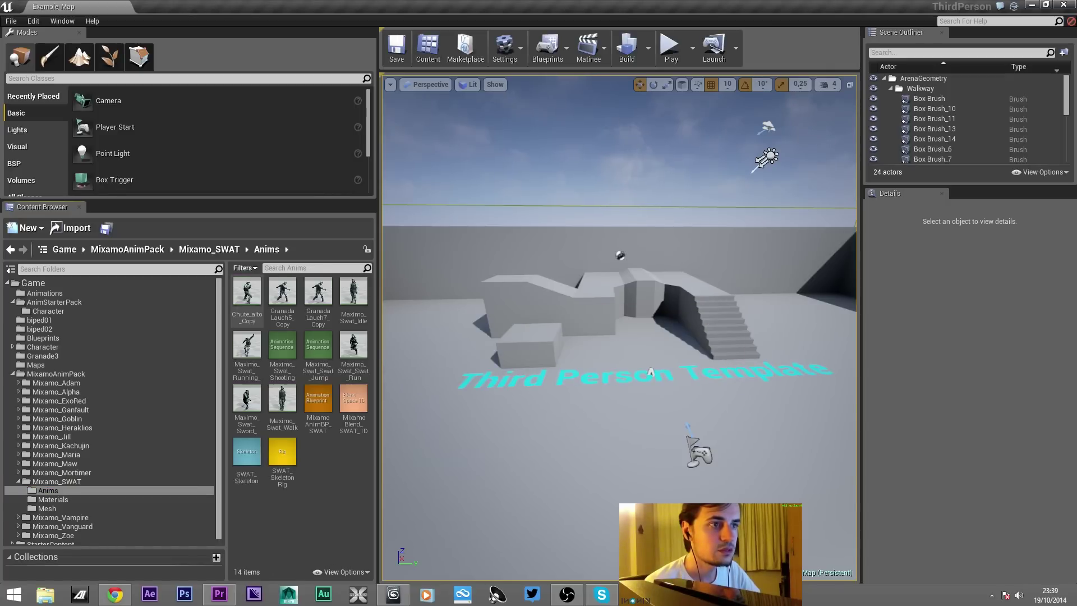
double_click(318, 295)
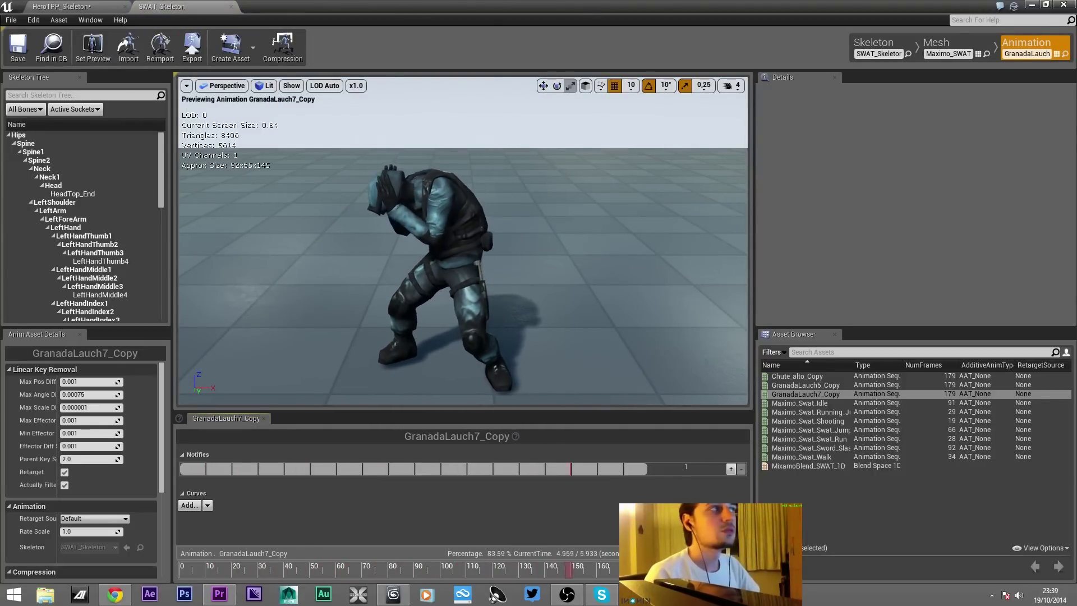
click(873, 45)
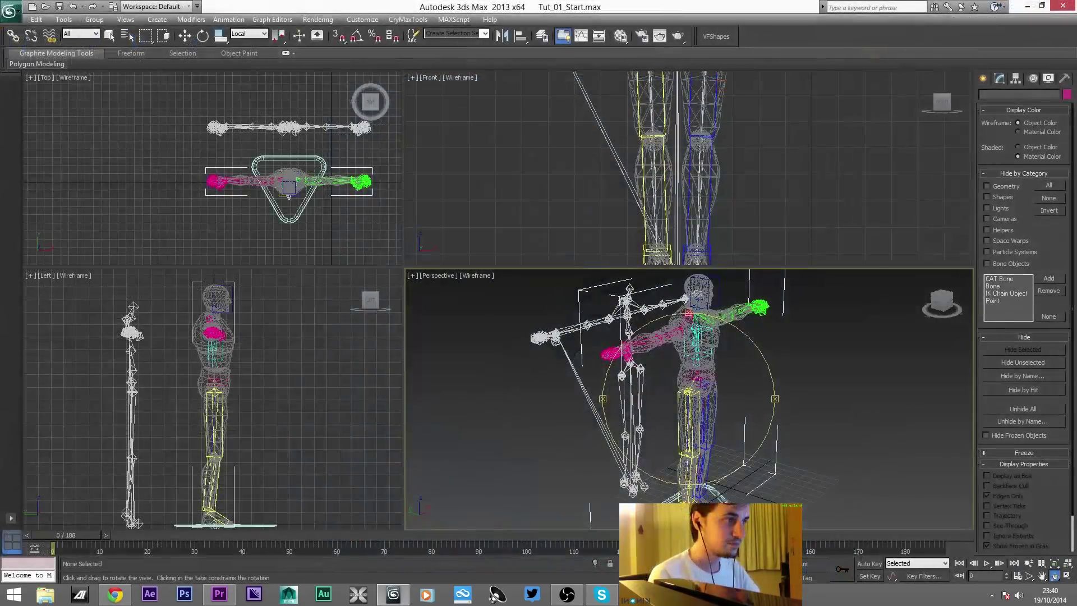
Examine the mannequin rig and the separate bone skeleton in the Perspective view, in both wireframe and shaded display
key(q)
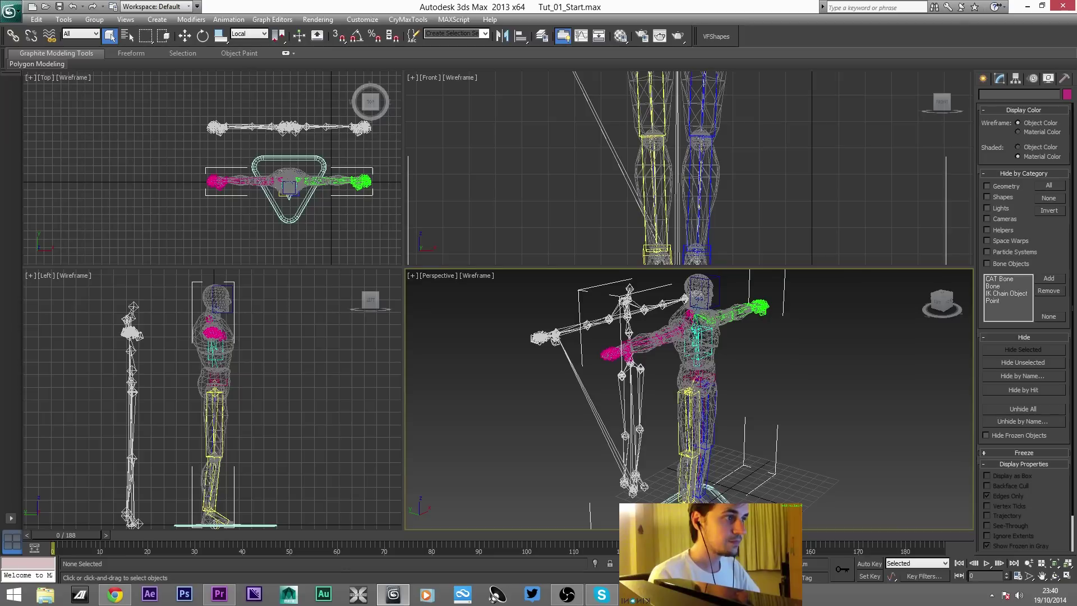
middle_drag(689, 399, 676, 396)
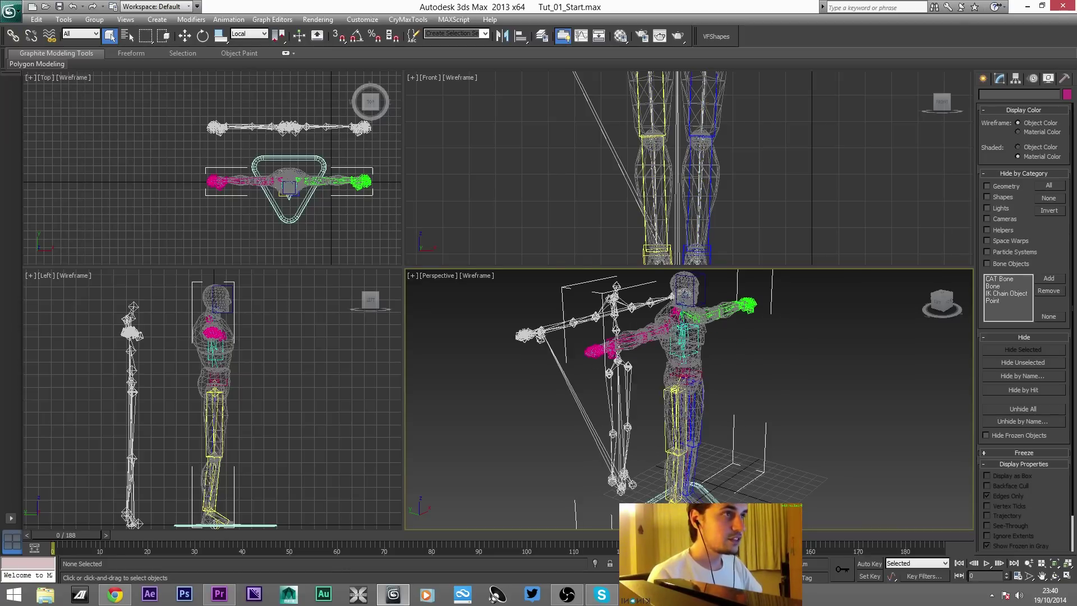
alt+middle_drag(688, 399, 675, 398)
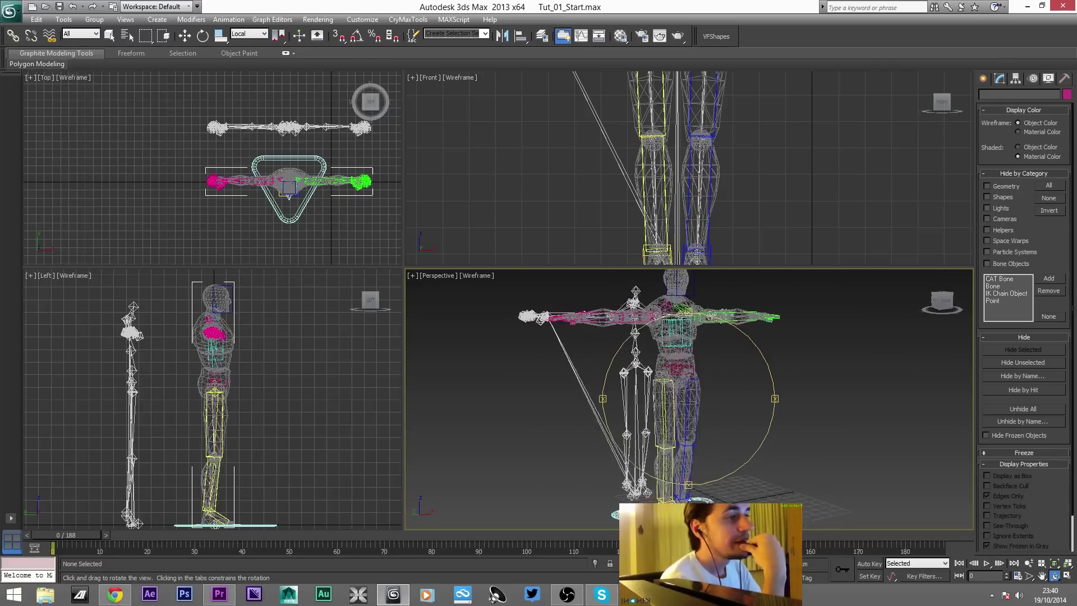
scroll(689, 399, up, 3)
middle_drag(689, 398, 685, 419)
key(q)
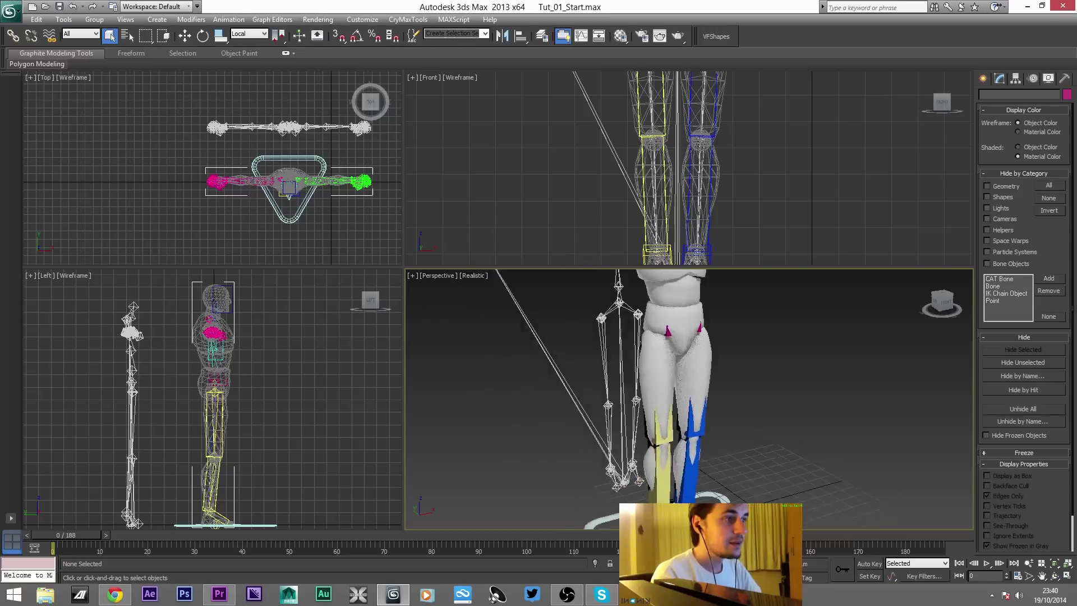
key(F3)
middle_drag(689, 399, 644, 354)
scroll(690, 399, down, 2)
drag(644, 353, 660, 354)
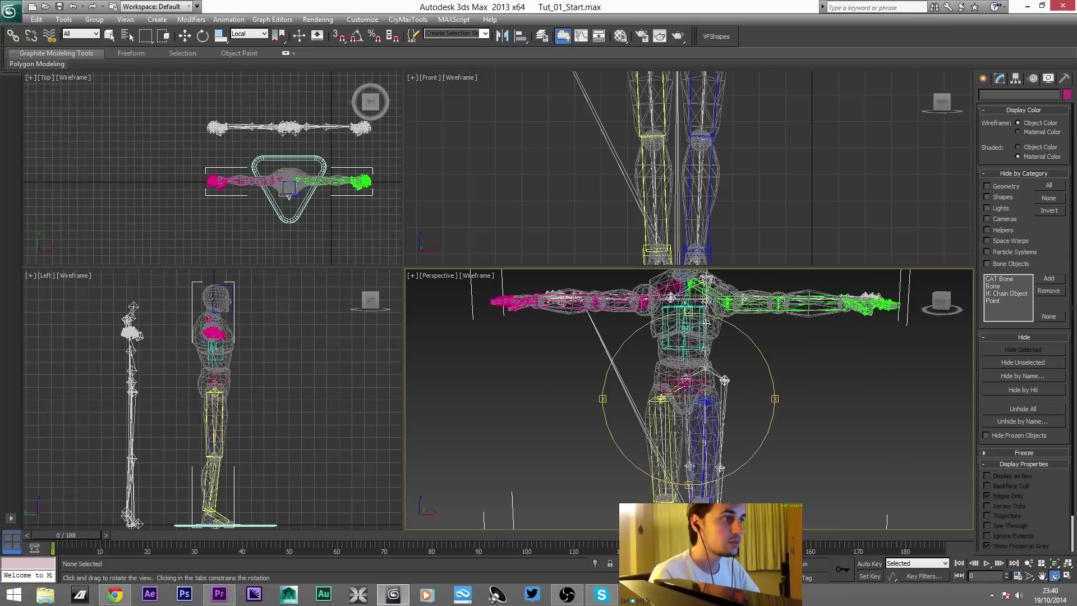
Enlarge the Front viewport and examine the full T-pose figure with its CAT rig in it
middle_drag(693, 121, 659, 353)
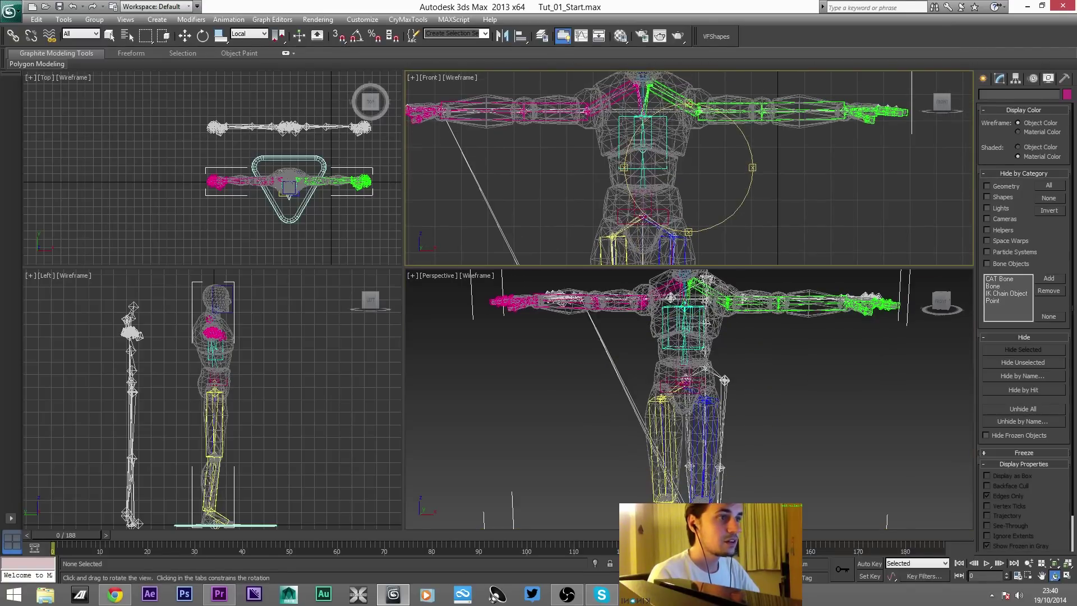
click(109, 35)
drag(665, 267, 664, 462)
middle_drag(662, 359, 726, 240)
scroll(740, 258, down, 3)
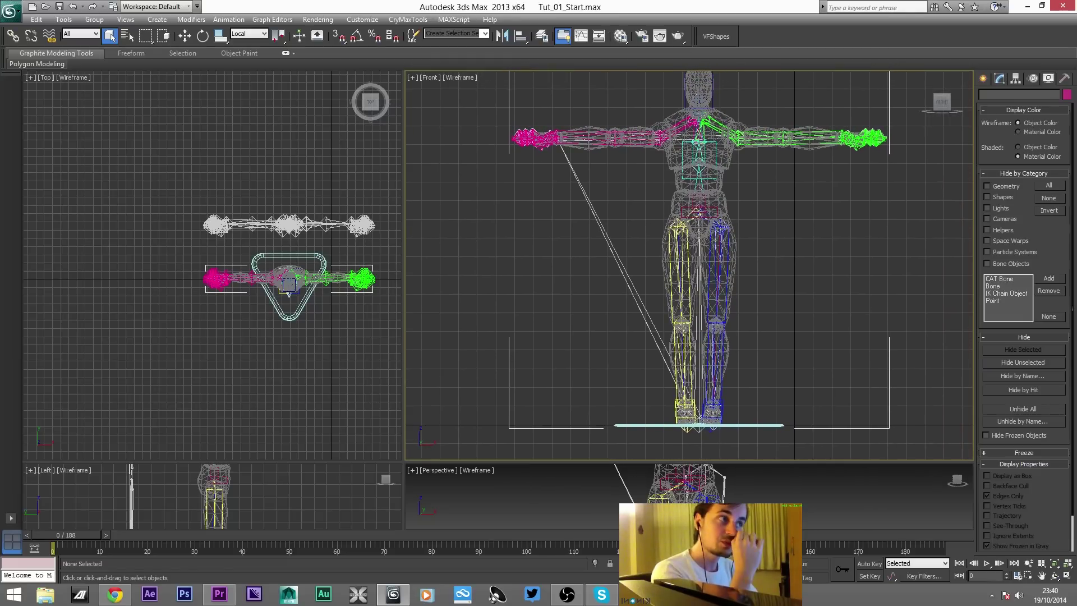
middle_drag(726, 241, 688, 237)
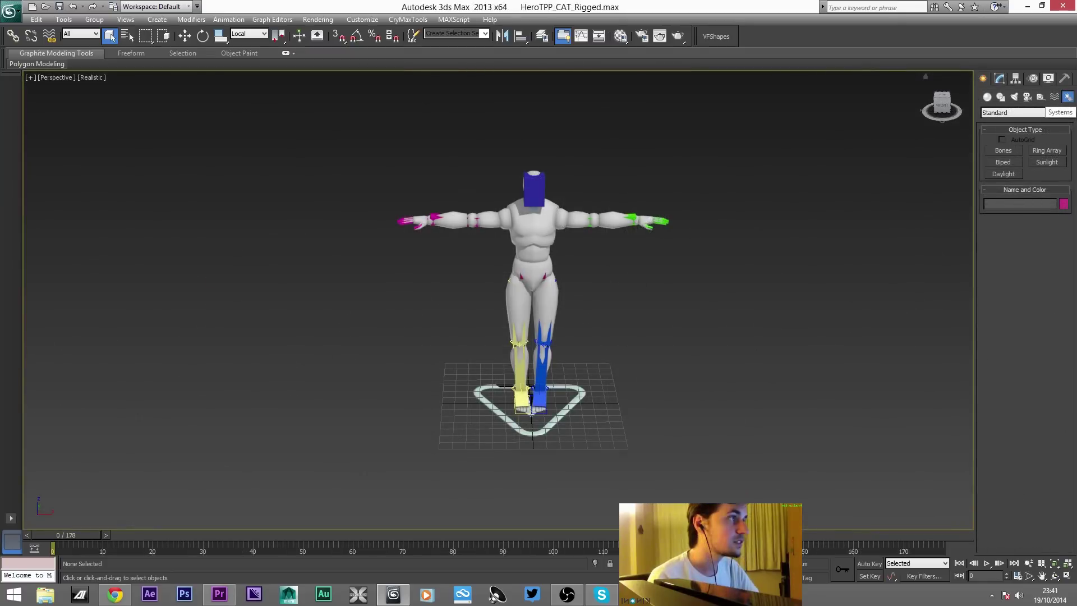
Create a Biped about 1.92 m tall beside the rigged mannequin
click(1004, 162)
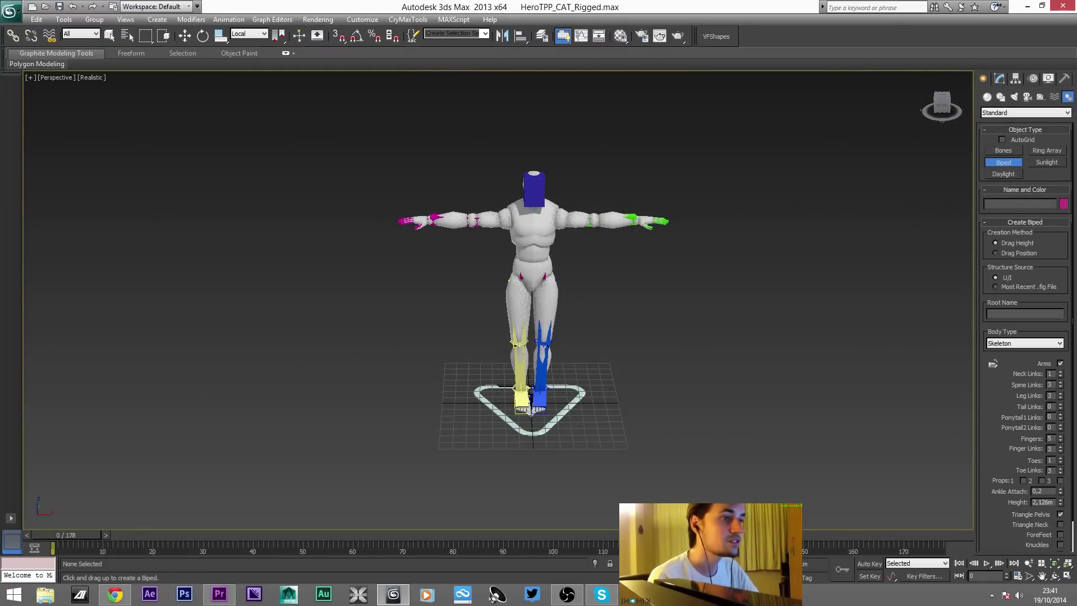
drag(258, 414, 252, 175)
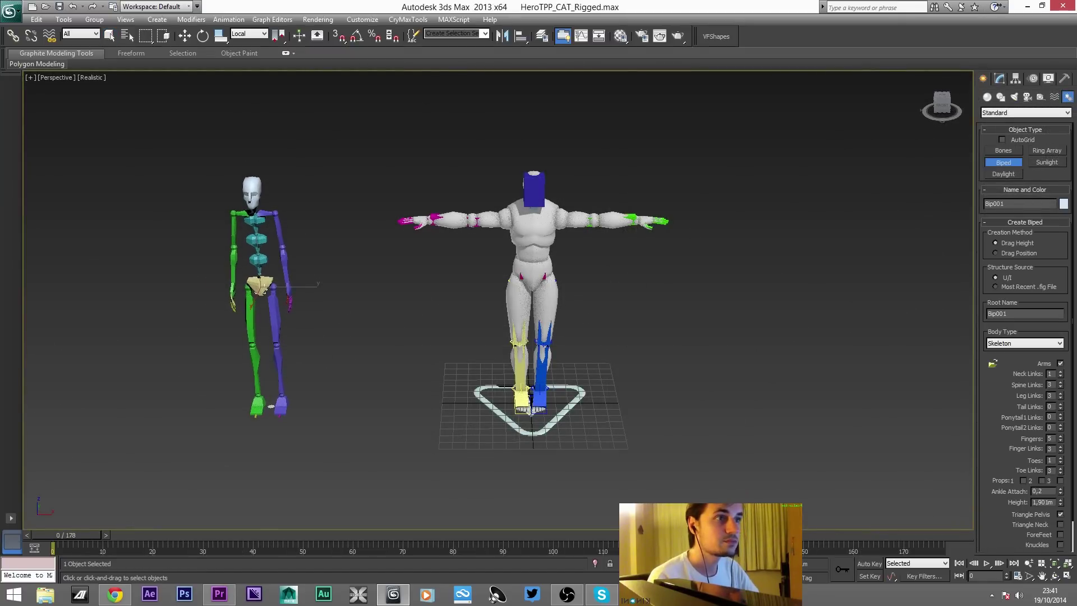
middle_drag(254, 175, 379, 130)
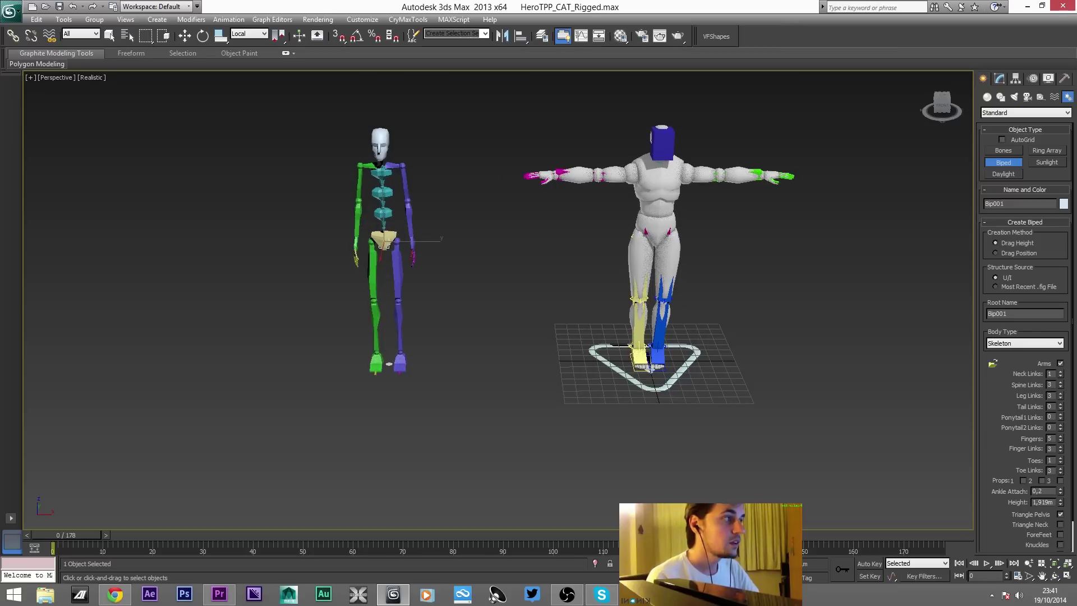
Load the motion file "Acenando - Dando Tchau - ola 2.bip" from the Acoes Diversas folder onto the Biped, accepting the default conversion parameters
click(1048, 79)
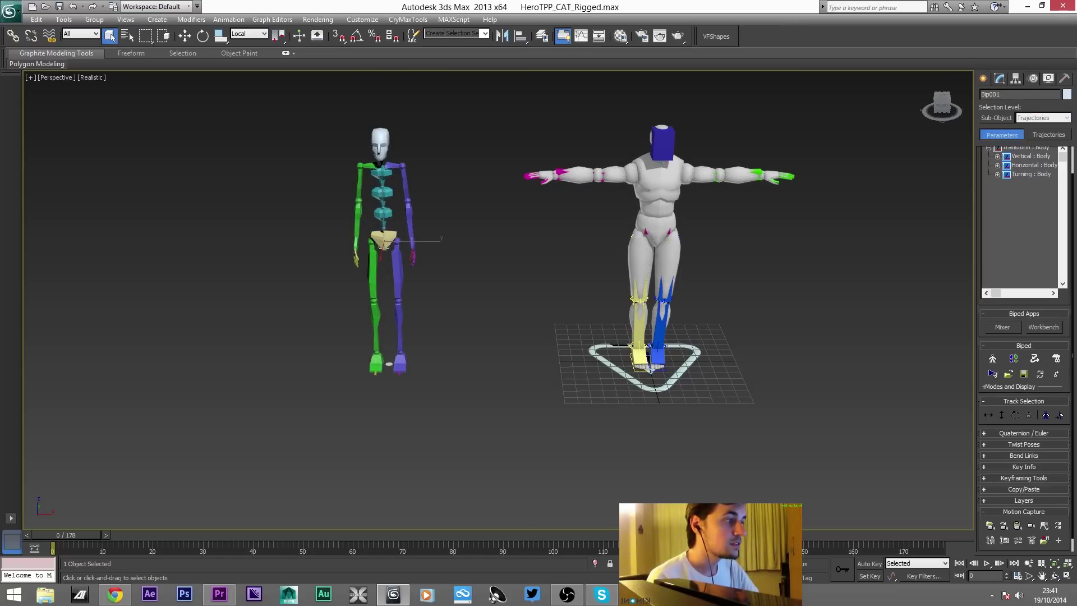
click(1009, 375)
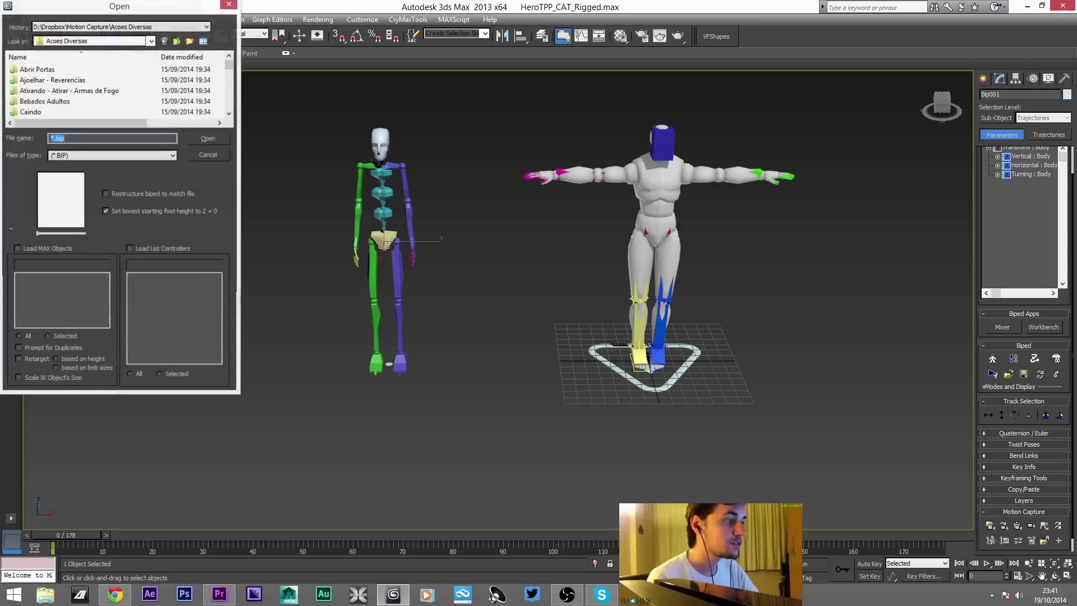
scroll(115, 91, down, 2)
scroll(118, 90, down, 3)
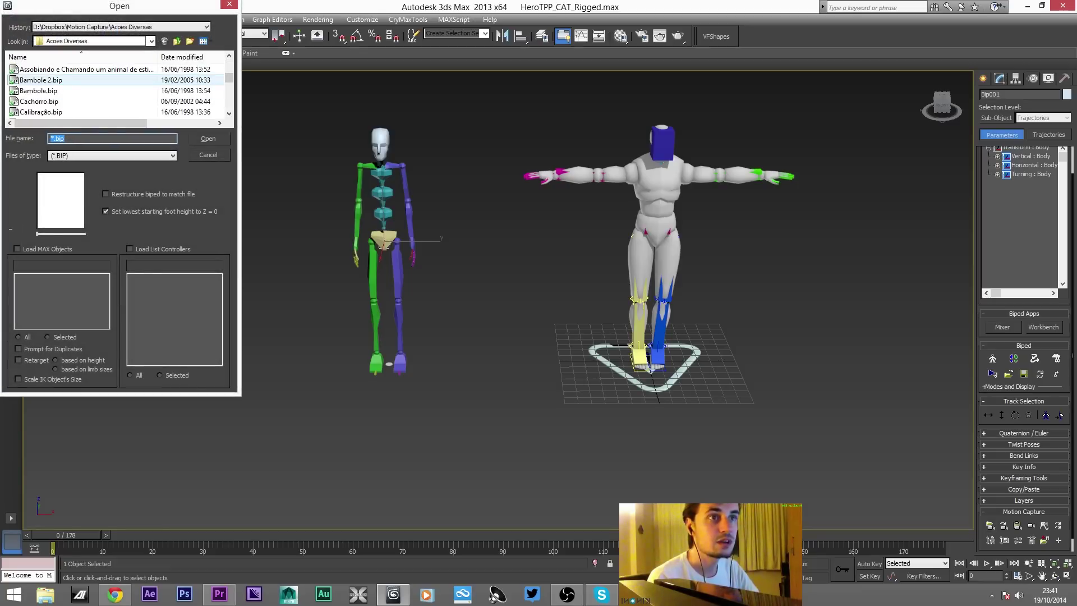
click(101, 80)
scroll(101, 80, up, 2)
scroll(97, 81, up, 1)
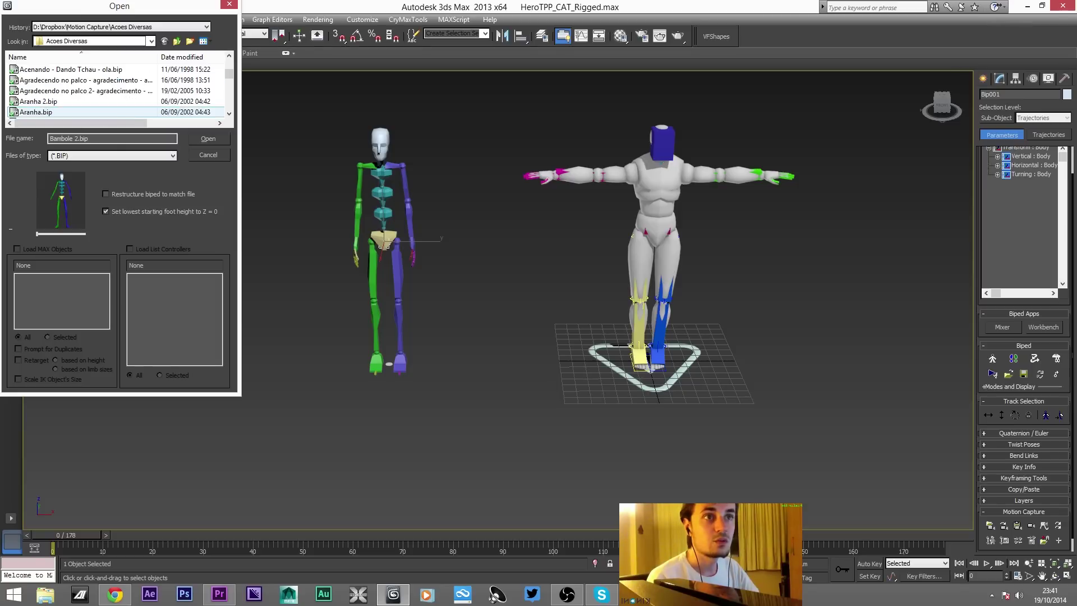
click(96, 70)
scroll(96, 84, up, 1)
double_click(96, 91)
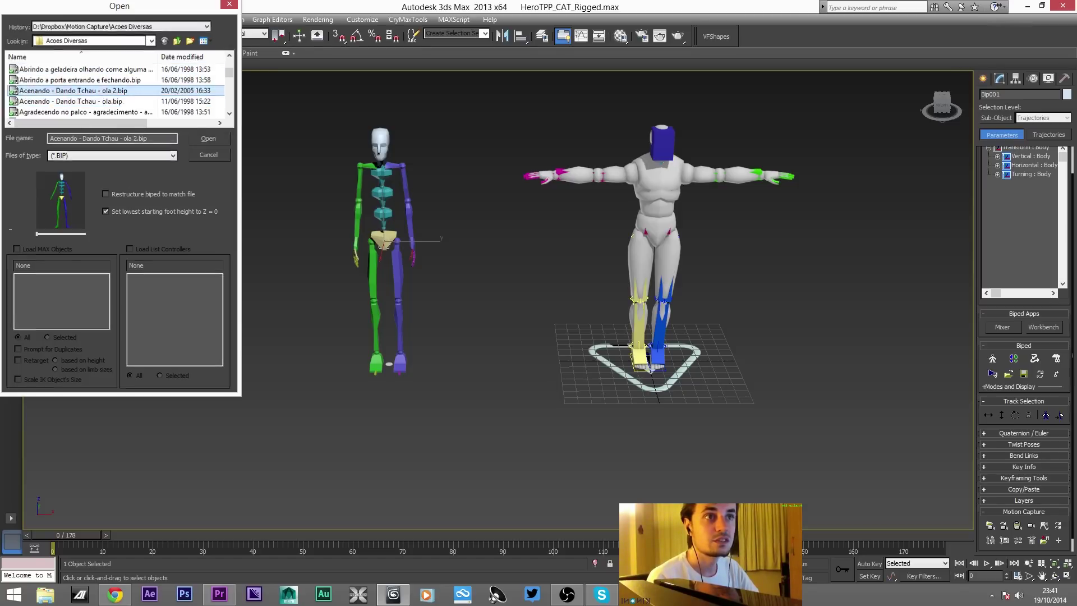
key(Return)
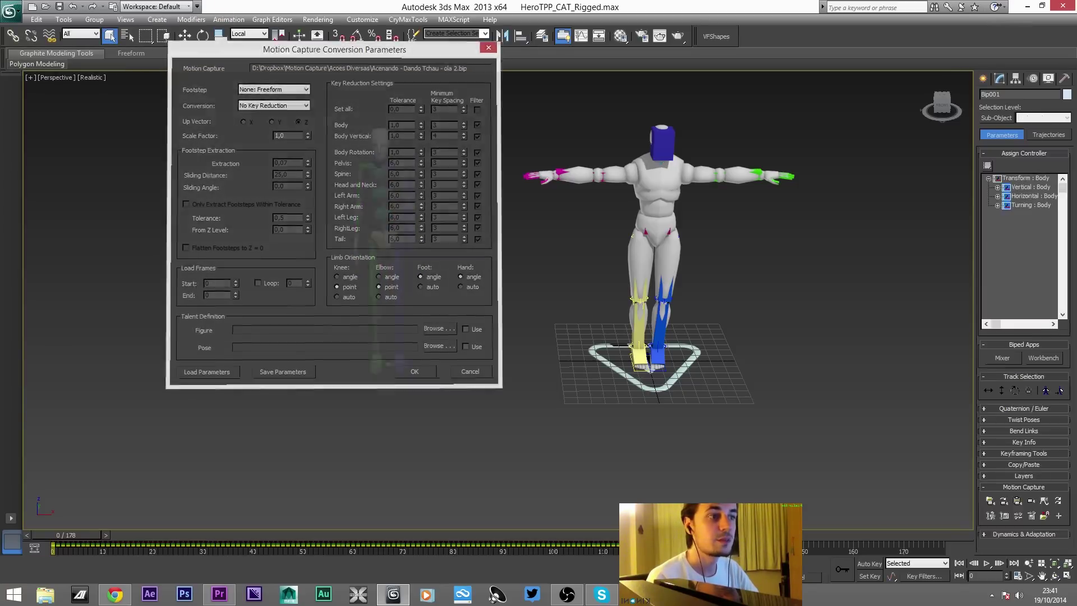
Scrub the loaded motion to frame 116 and examine the Biped's pose and hands against the mannequin up close
middle_drag(645, 264, 502, 270)
alt+middle_drag(563, 303, 566, 297)
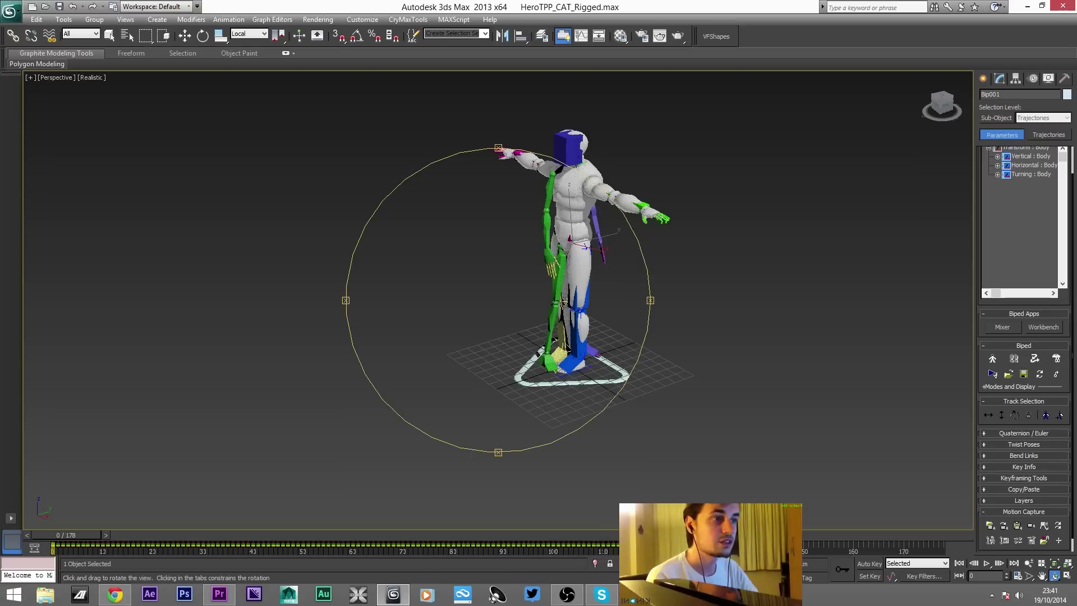
drag(67, 534, 622, 535)
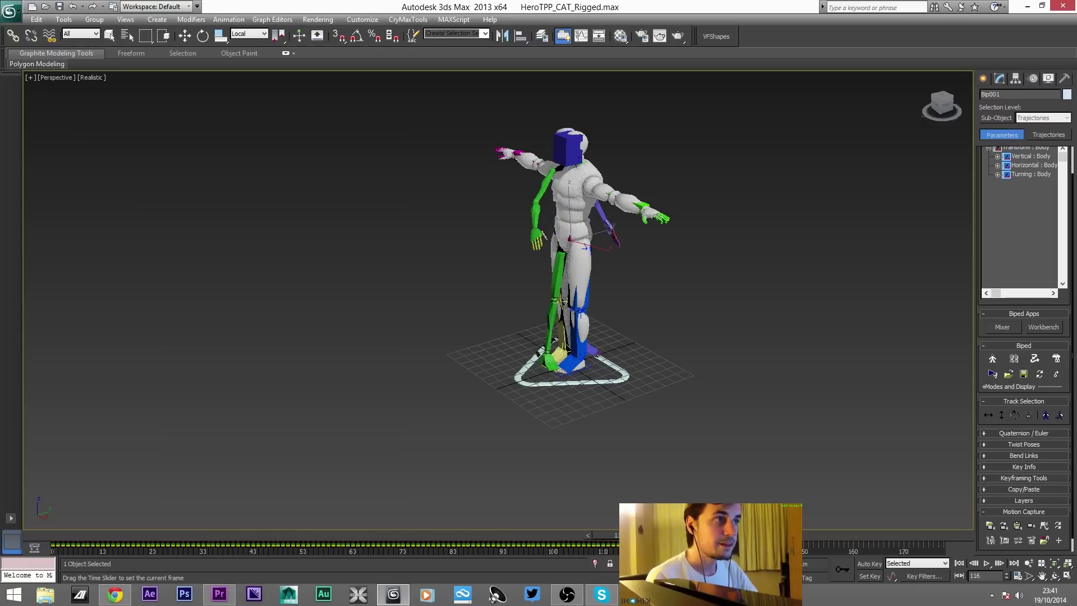
key(ctrl+r)
scroll(563, 301, up, 10)
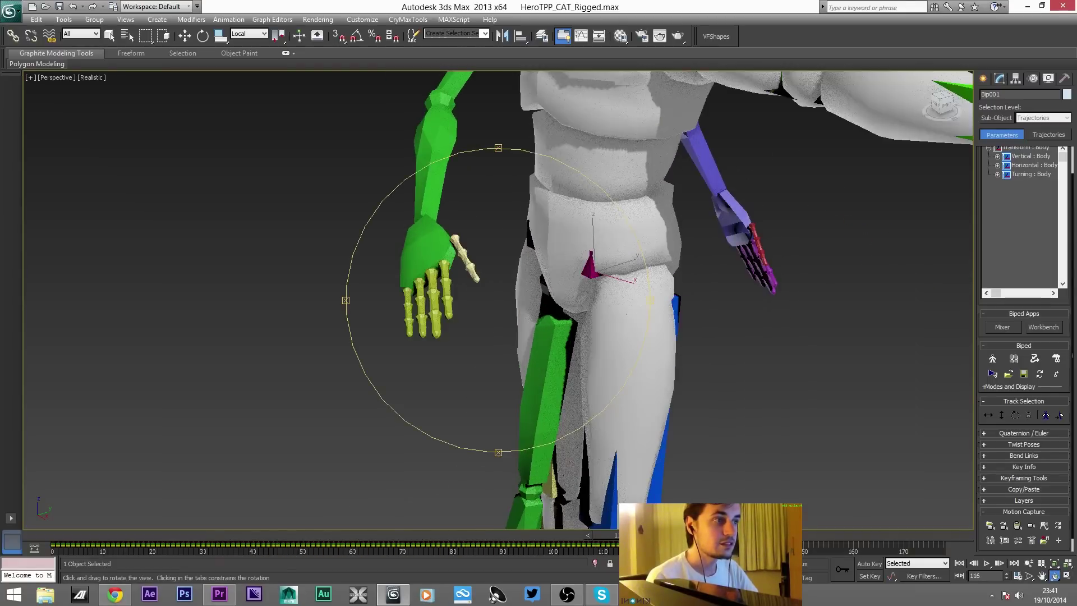
middle_drag(627, 313, 670, 328)
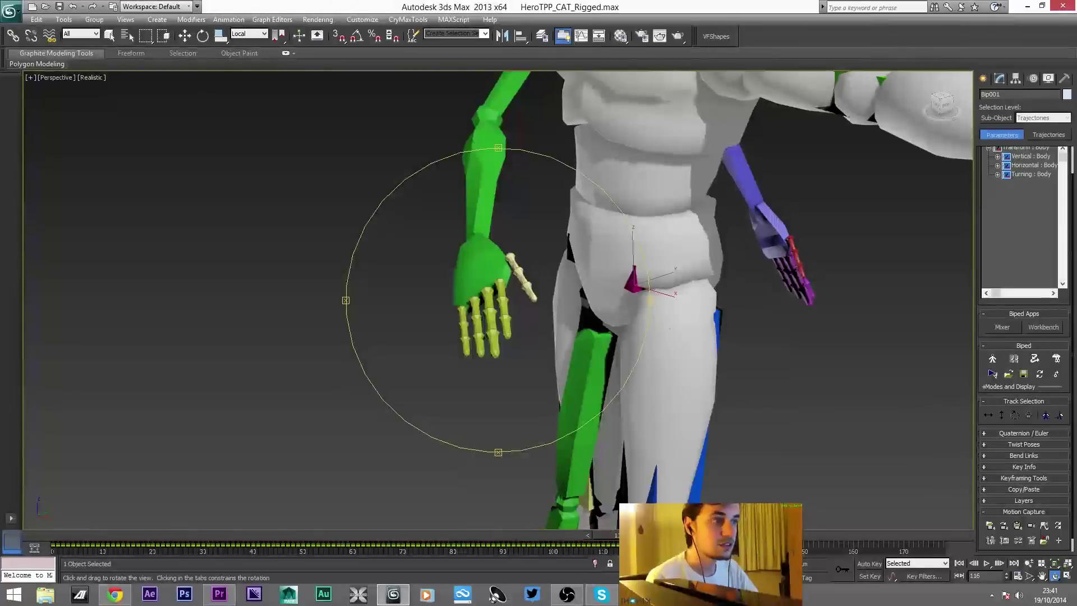
click(109, 36)
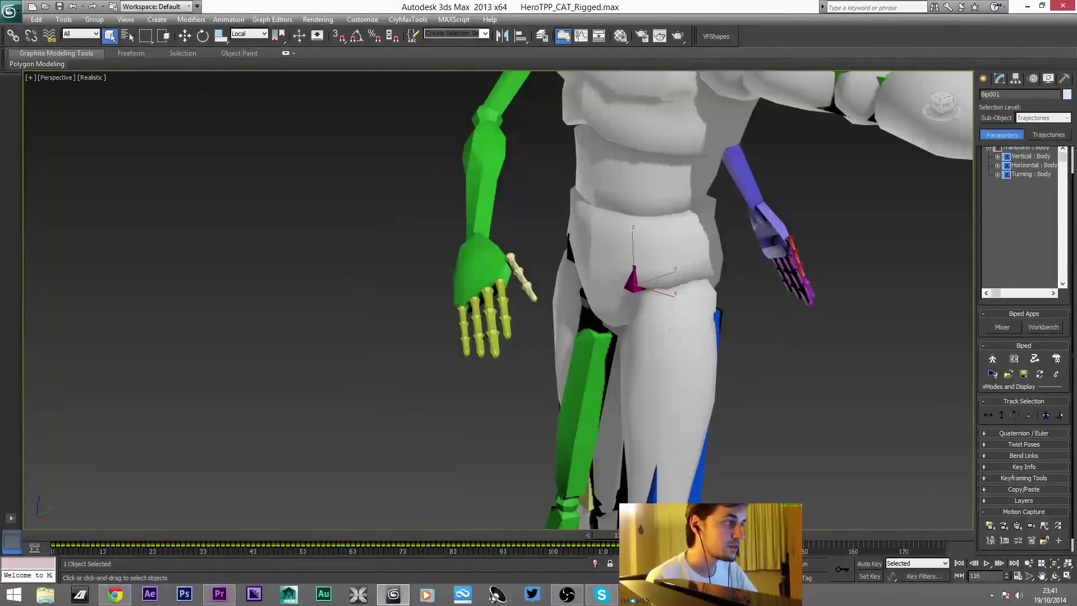
scroll(1024, 347, down, 1)
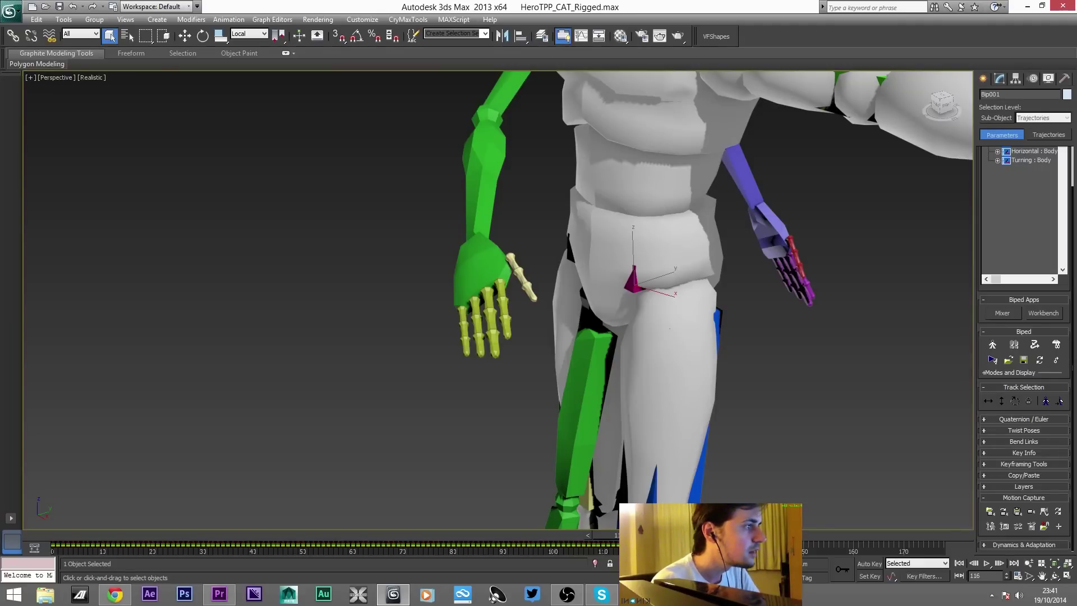
Put the Biped into Figure mode to review its pose and structure settings, and leave Figure mode again
click(993, 345)
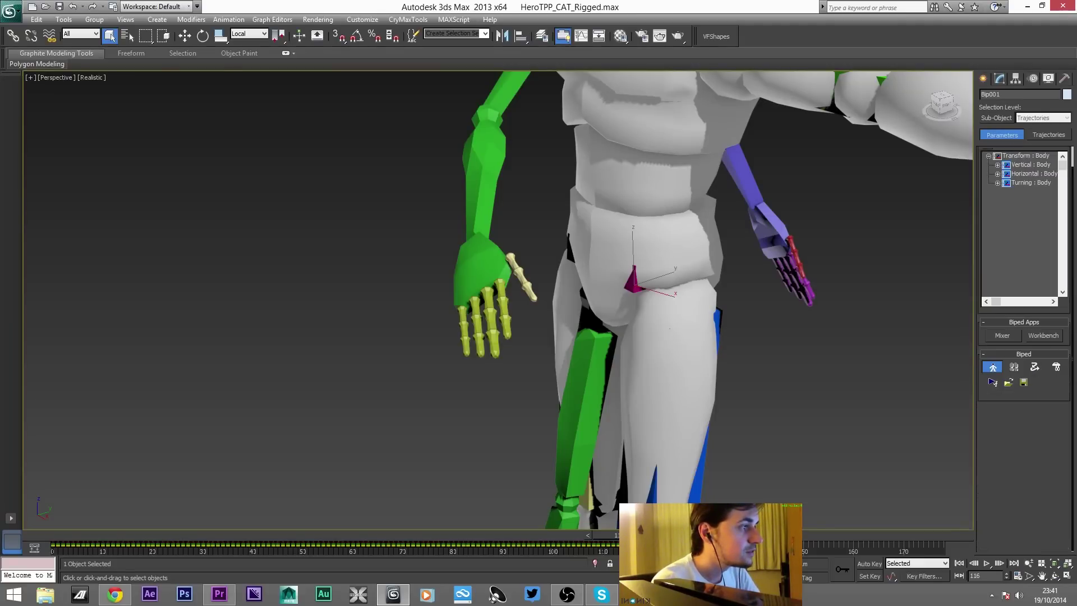
middle_drag(437, 191, 772, 434)
scroll(772, 435, down, 3)
scroll(1024, 337, down, 4)
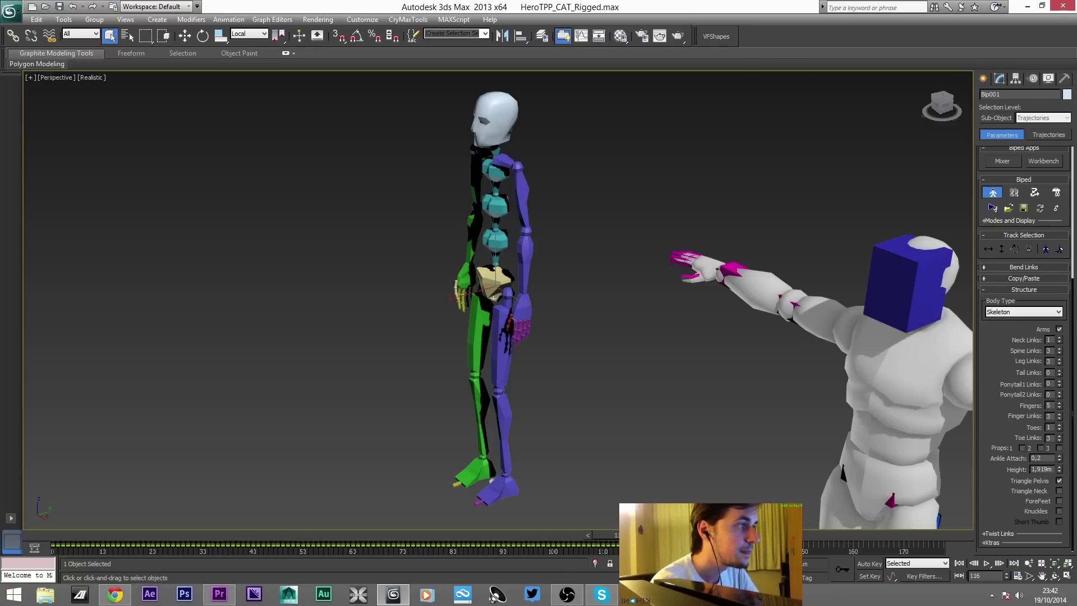
click(992, 192)
scroll(500, 252, down, 4)
middle_drag(724, 359, 502, 199)
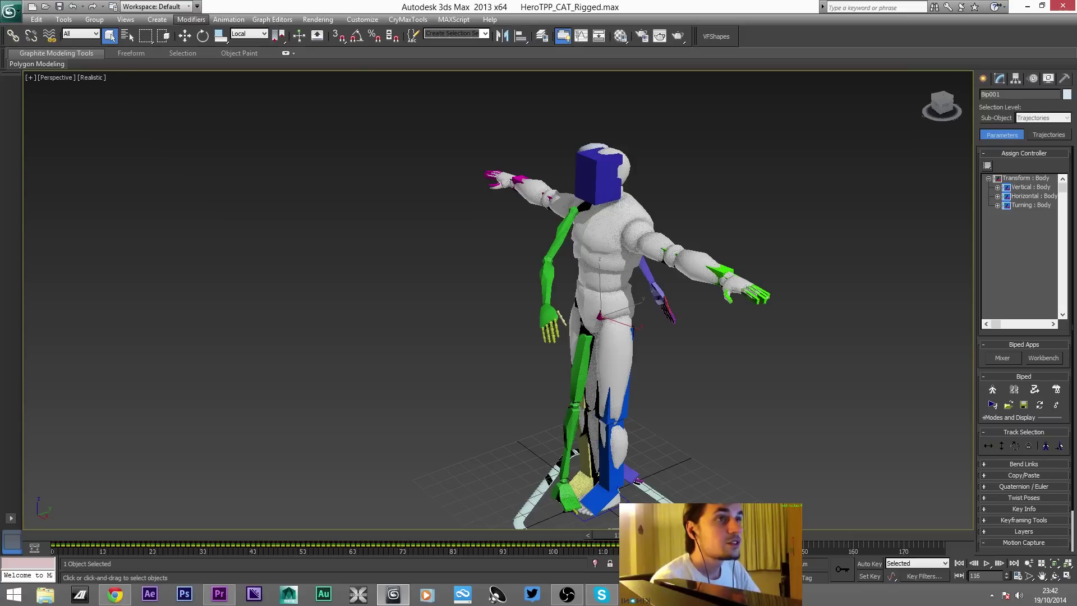
Open the CAT Capture Animation tool and place its window clear of the characters
click(228, 19)
mouse_move(252, 143)
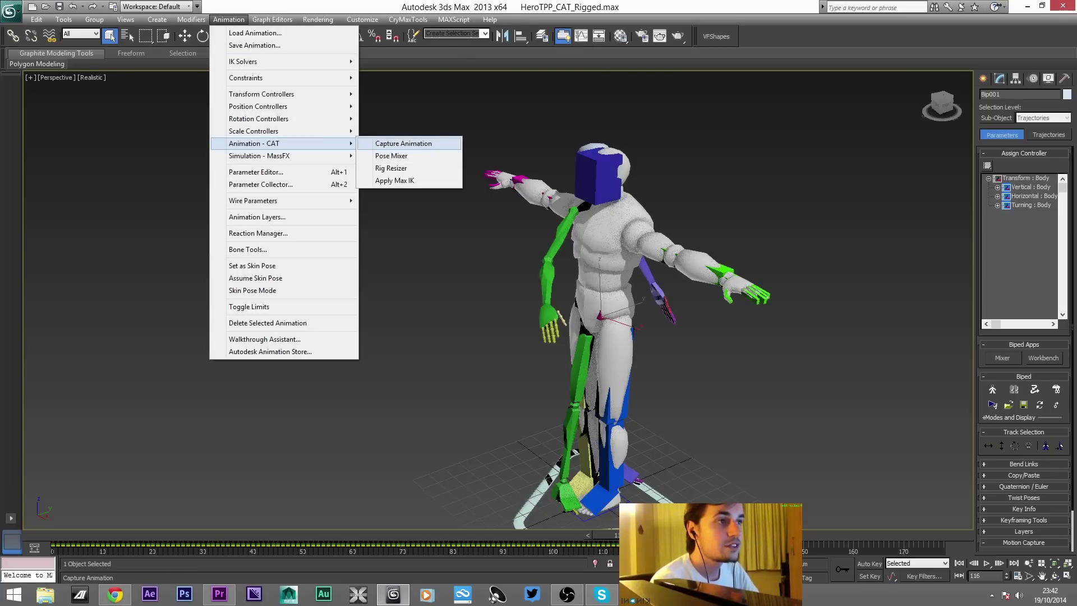
click(404, 143)
drag(140, 106, 175, 167)
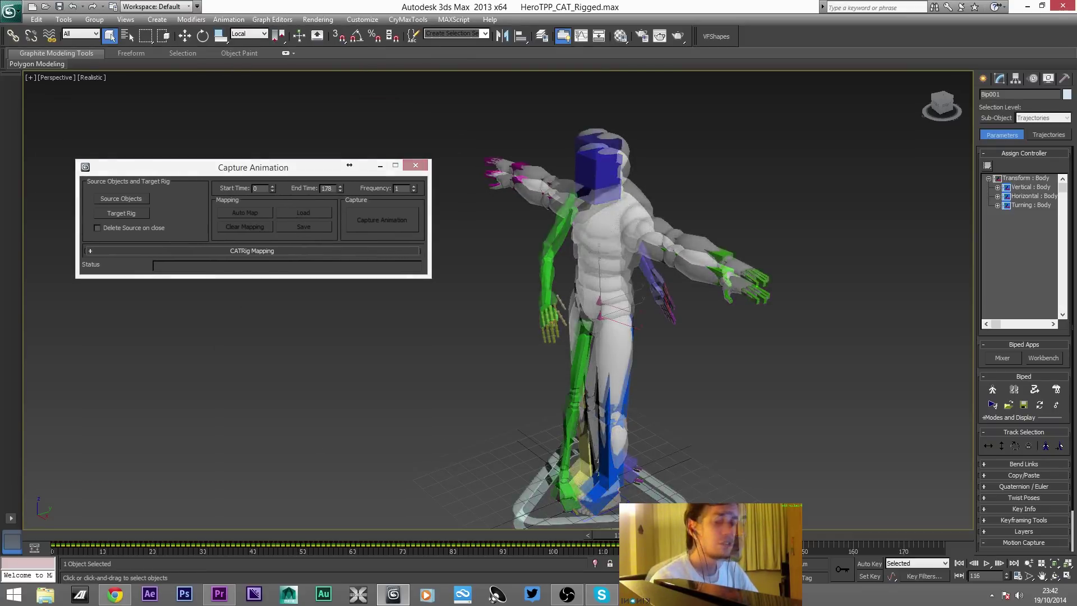
Switch to the four-viewport layout and pick the Biped root Bip001 as the source object for the capture
key(alt+w)
middle_drag(785, 140, 659, 131)
scroll(750, 166, up, 5)
middle_drag(219, 297, 216, 449)
scroll(216, 426, up, 5)
scroll(354, 421, up, 10)
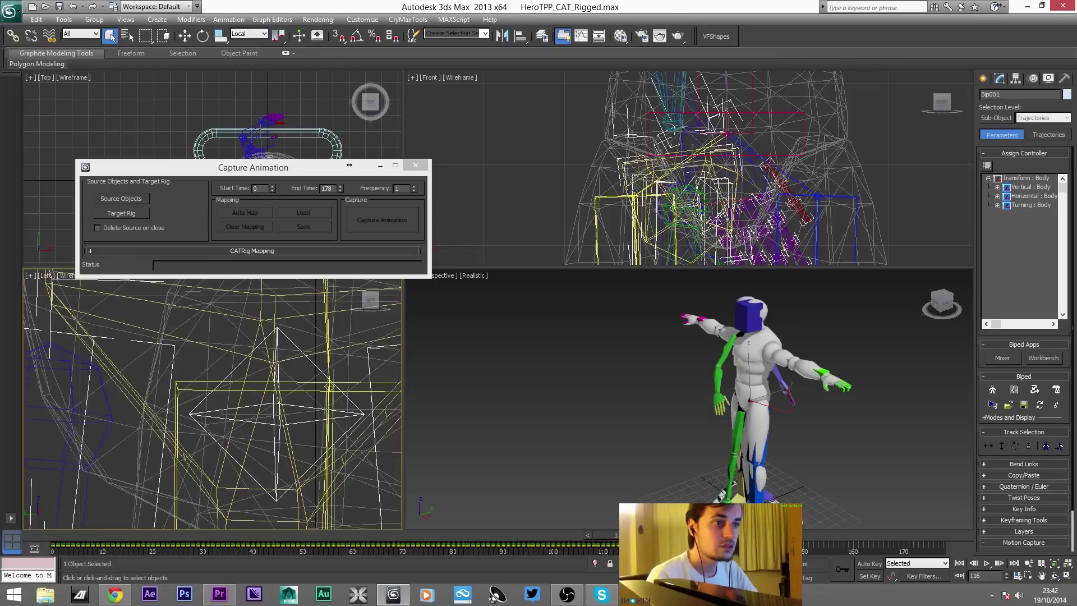
middle_drag(354, 421, 328, 455)
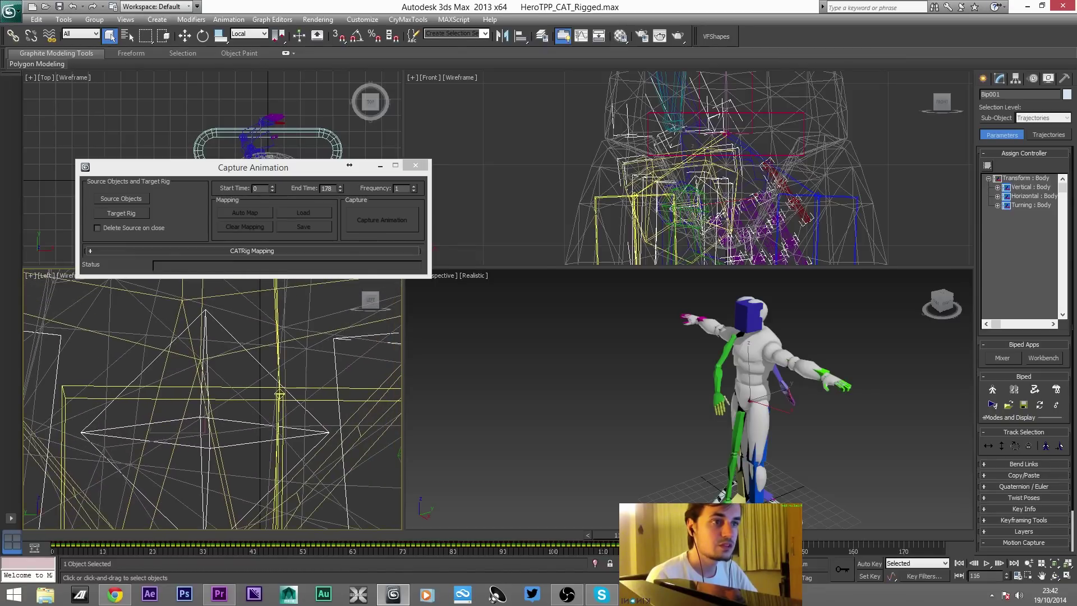
click(121, 199)
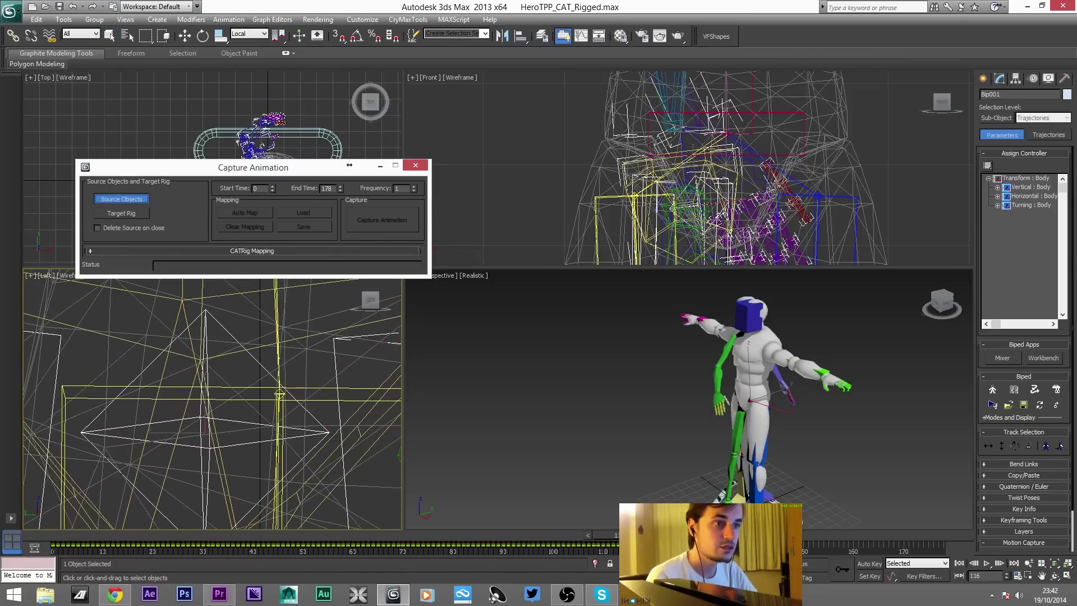
click(163, 353)
Pick the Base Human triangle helper as the target rig for the animation capture
middle_drag(645, 404, 578, 402)
scroll(690, 392, up, 4)
scroll(690, 393, down, 6)
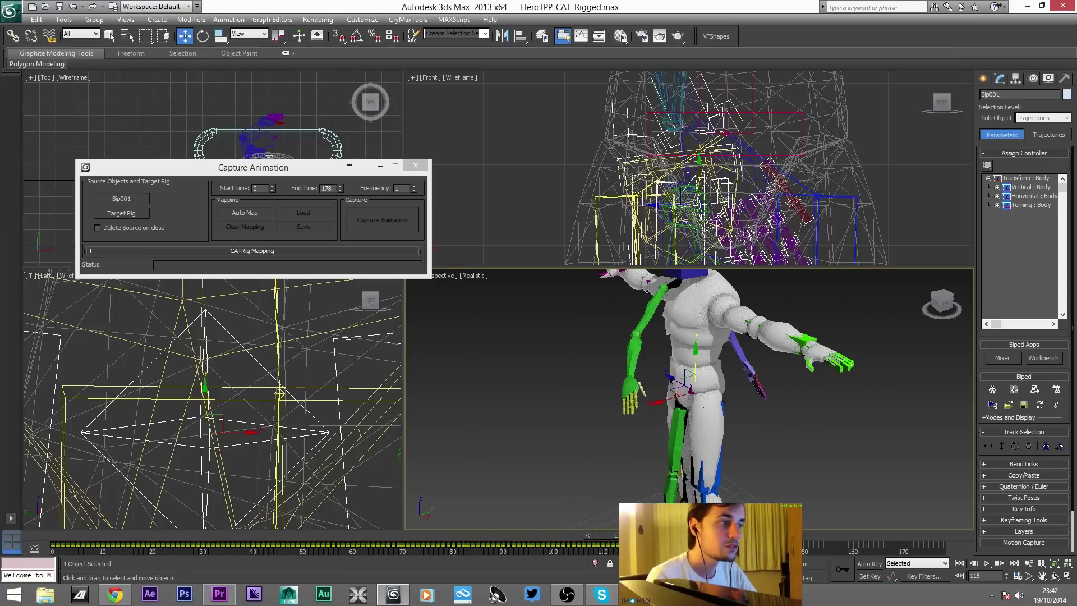
scroll(690, 392, up, 4)
scroll(690, 393, down, 2)
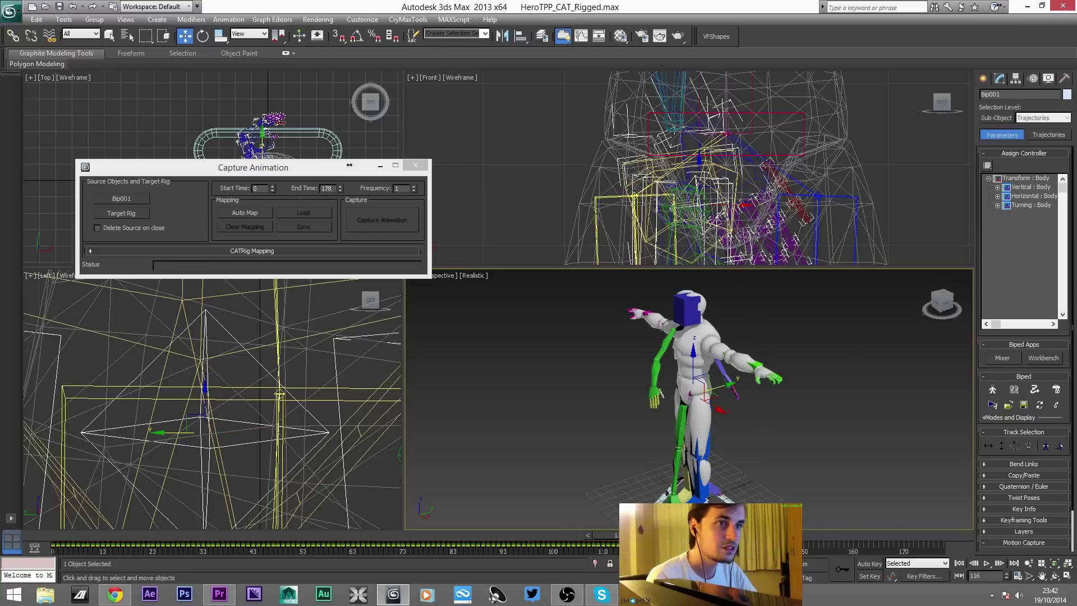
click(121, 213)
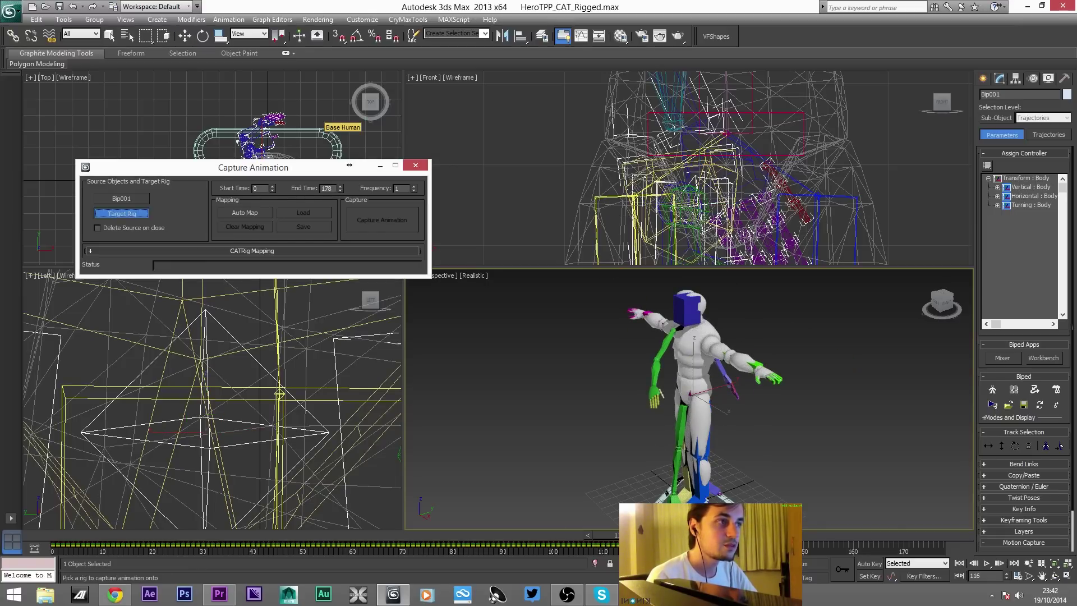
click(322, 123)
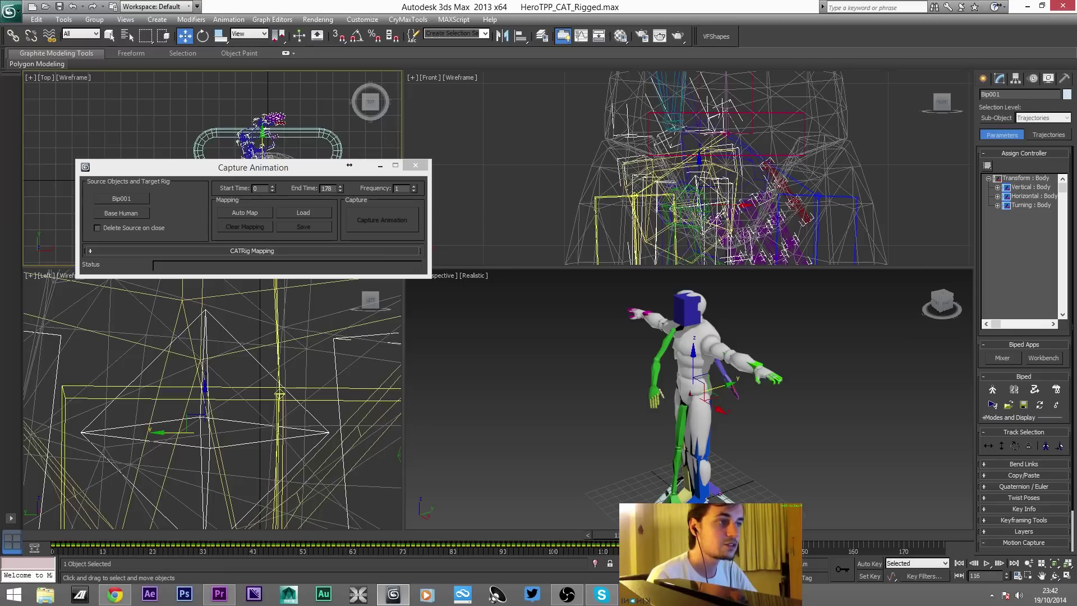
Auto-map the Biped's bones onto the Base Human CAT rig
middle_drag(343, 137, 337, 118)
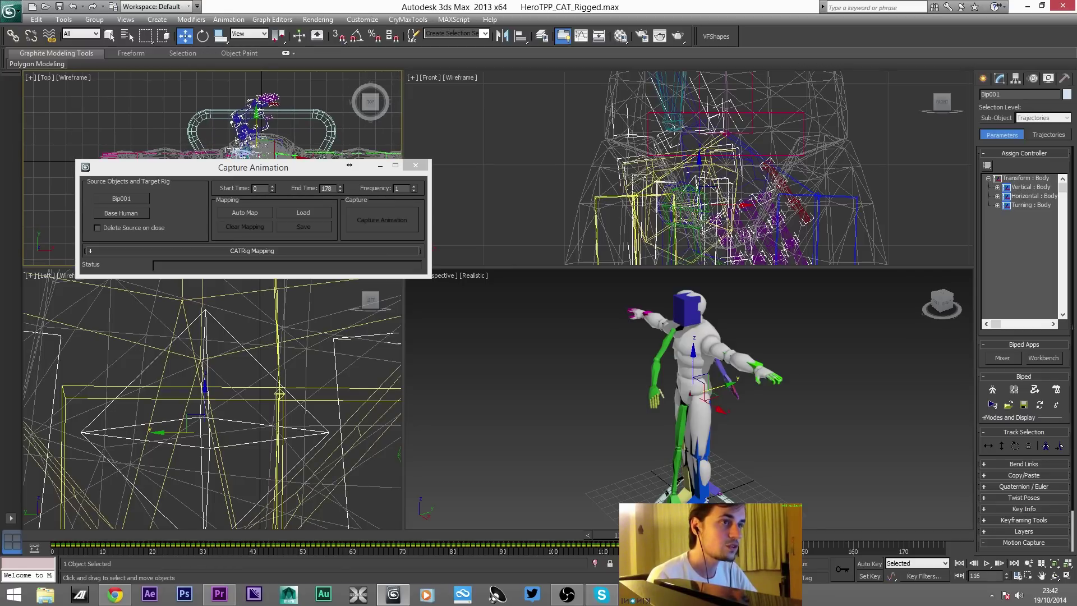
middle_drag(335, 147, 337, 108)
middle_drag(566, 393, 568, 358)
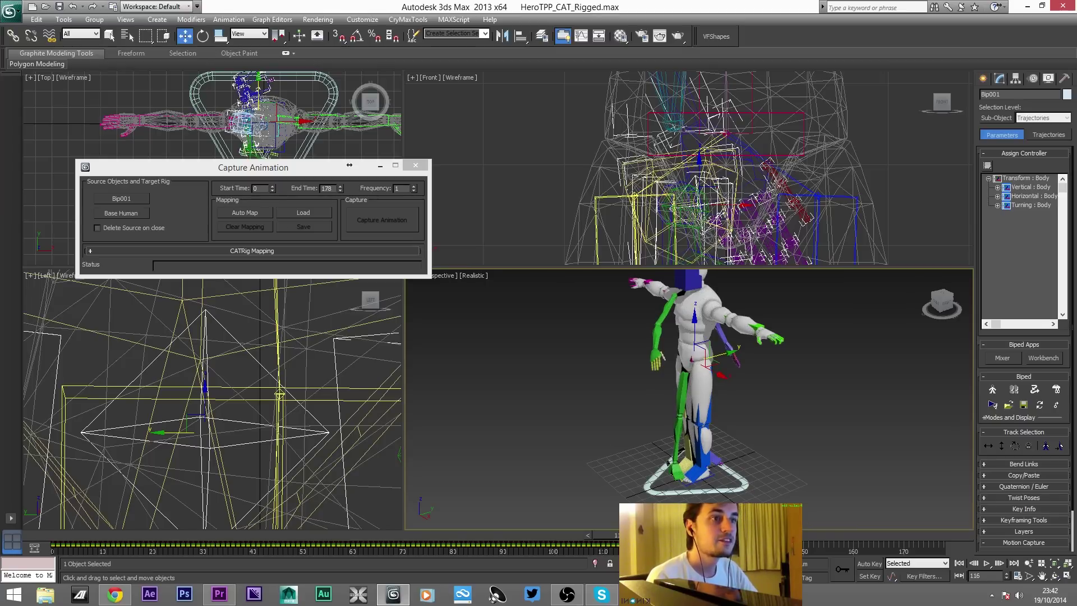
click(245, 213)
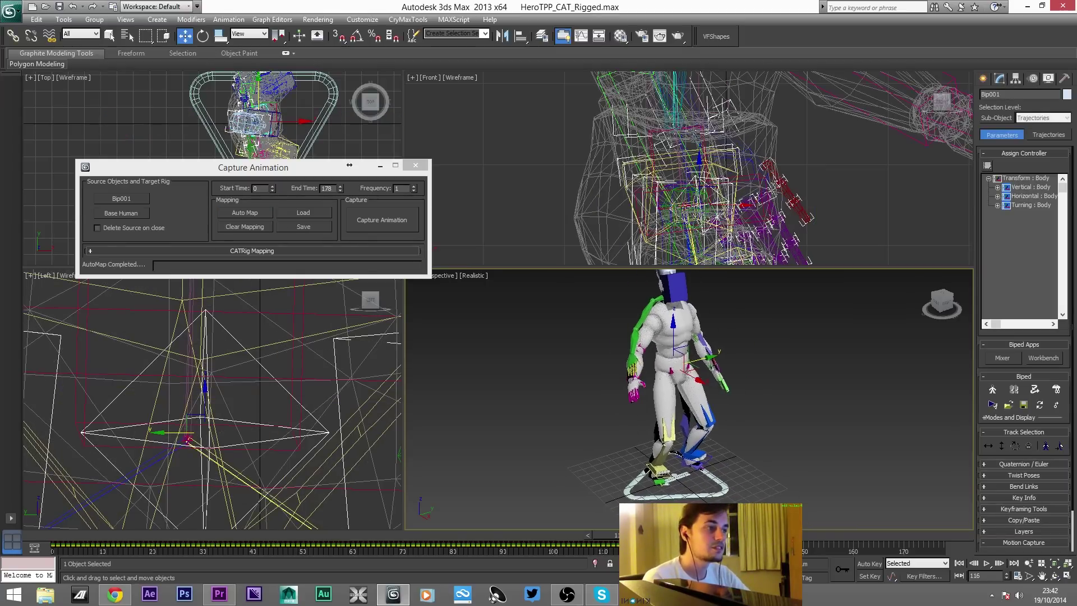
Scrub to frame 111 and review the layer settings of the Base Human helper, its right foot and its left thigh
middle_drag(566, 393, 570, 392)
mouse_move(608, 535)
mouse_down()
mouse_move(168, 536)
mouse_move(693, 535)
mouse_move(116, 535)
mouse_move(608, 535)
mouse_up()
key(w)
click(631, 483)
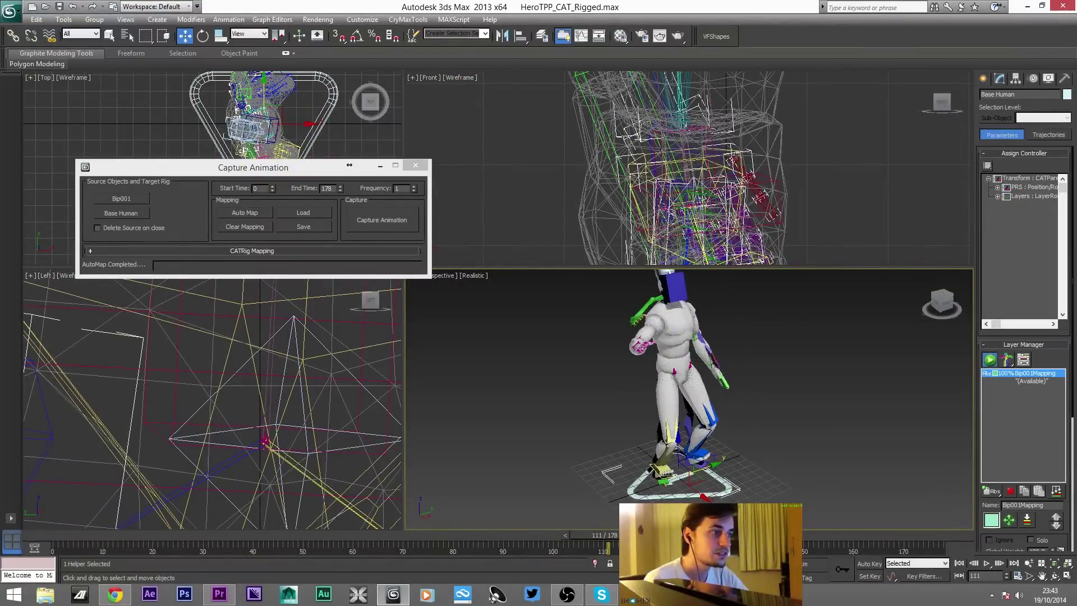
scroll(1024, 337, down, 5)
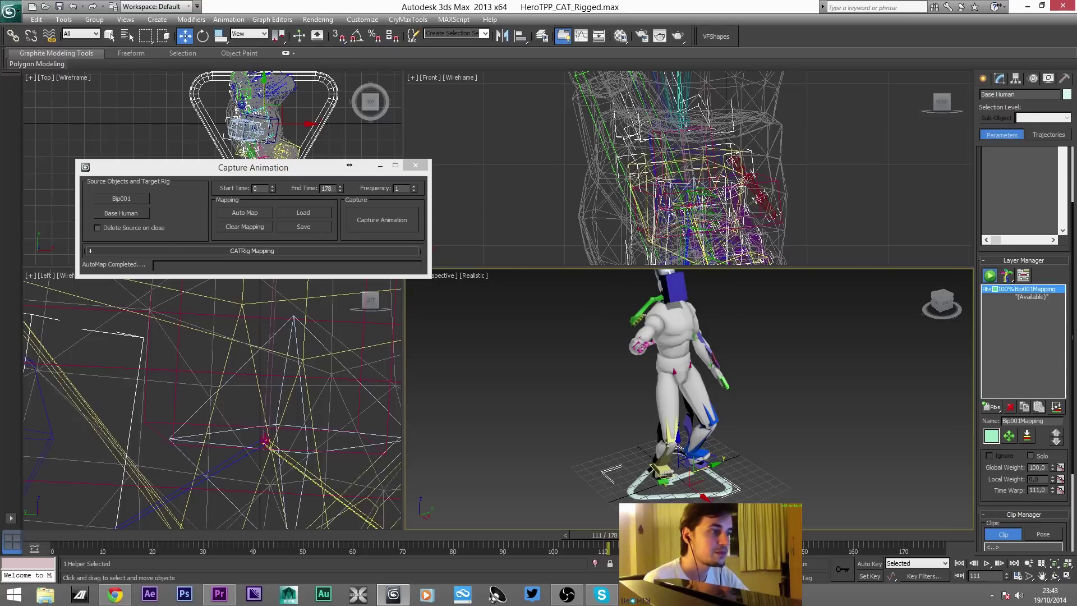
click(702, 456)
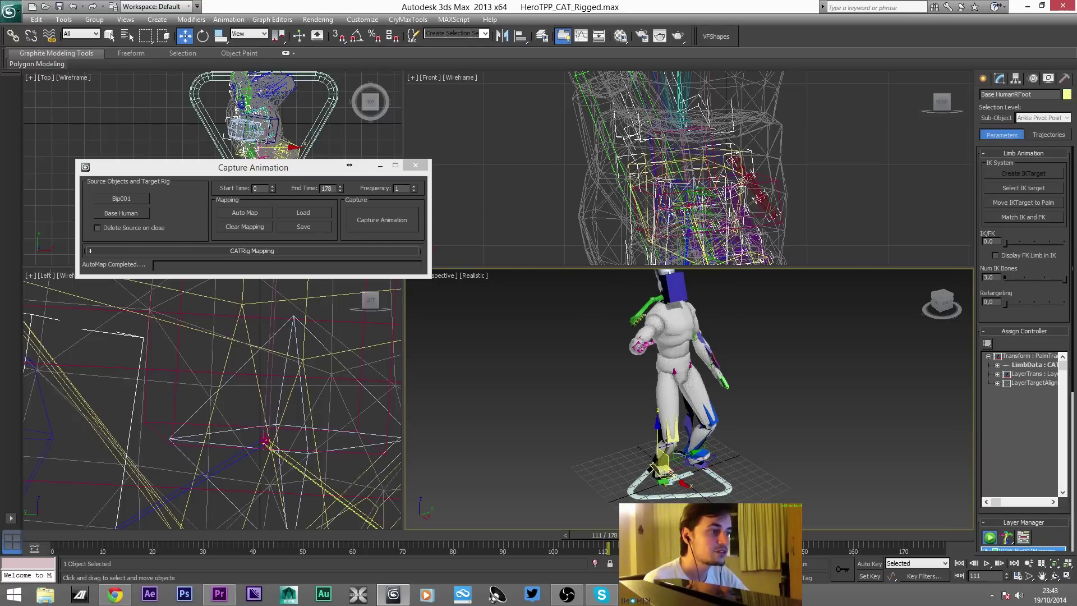
click(672, 433)
click(712, 417)
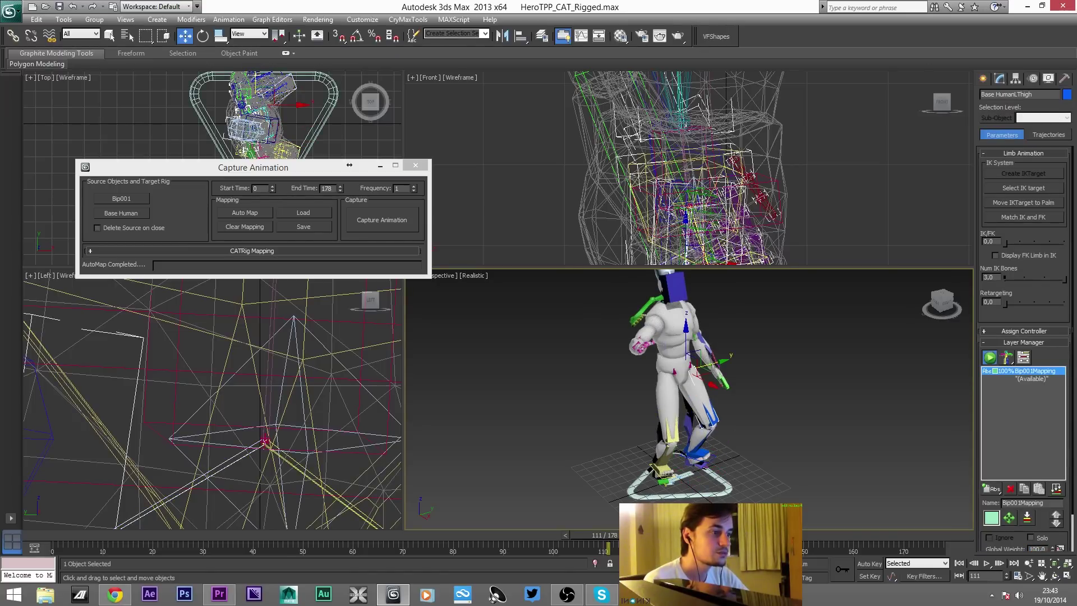
Scrub to frame 96 and inspect how the mapped CAT legs and feet line up with the Biped and the ground
drag(605, 535, 528, 535)
middle_drag(673, 426, 658, 394)
scroll(658, 394, down, 3)
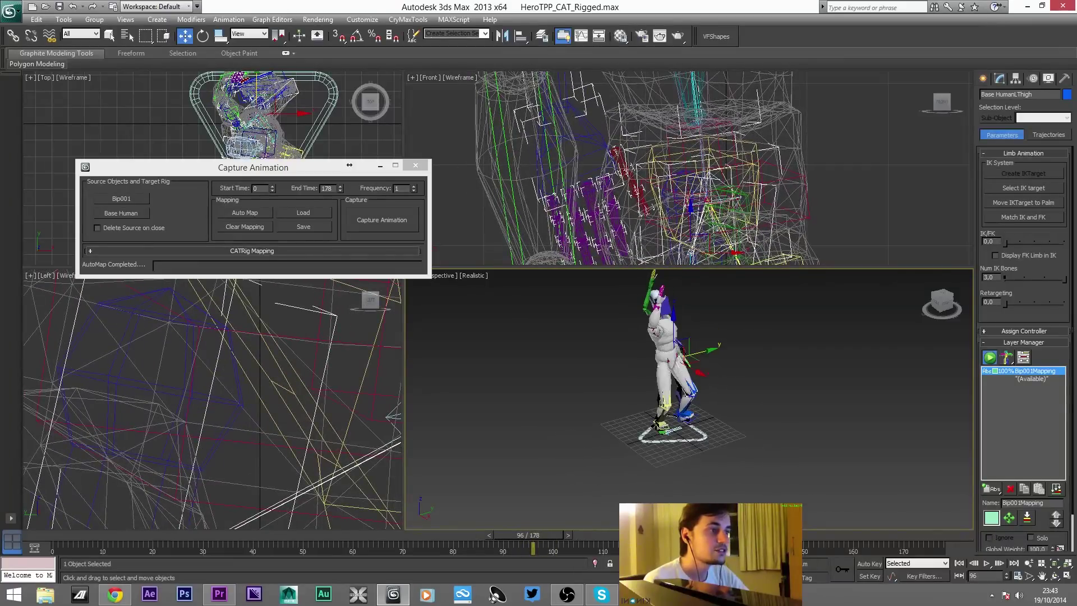
scroll(650, 168, down, 8)
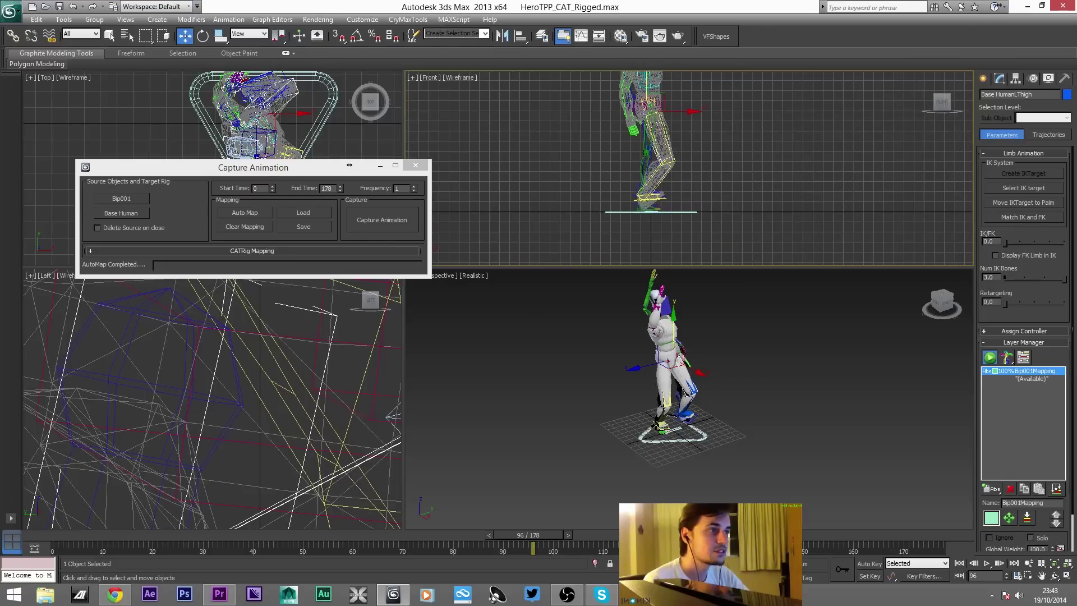
scroll(637, 195, up, 5)
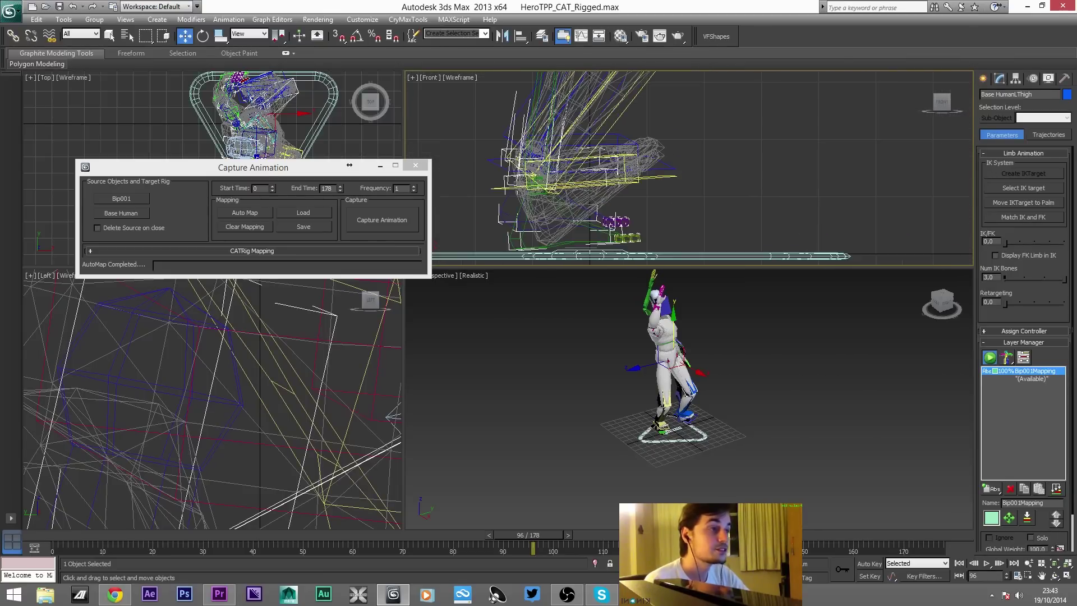
scroll(637, 195, up, 4)
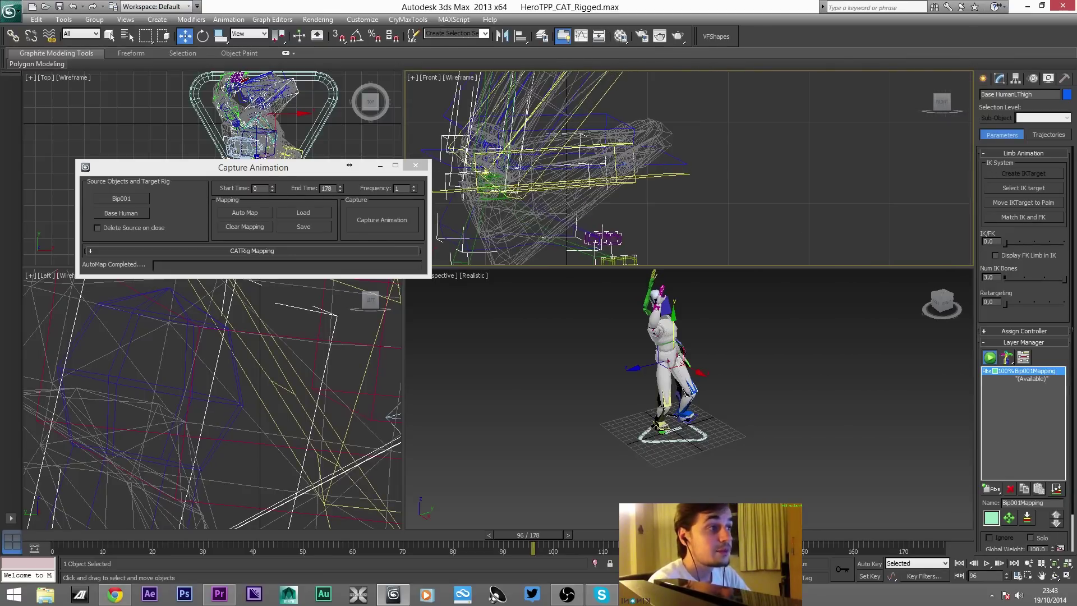
scroll(651, 174, down, 5)
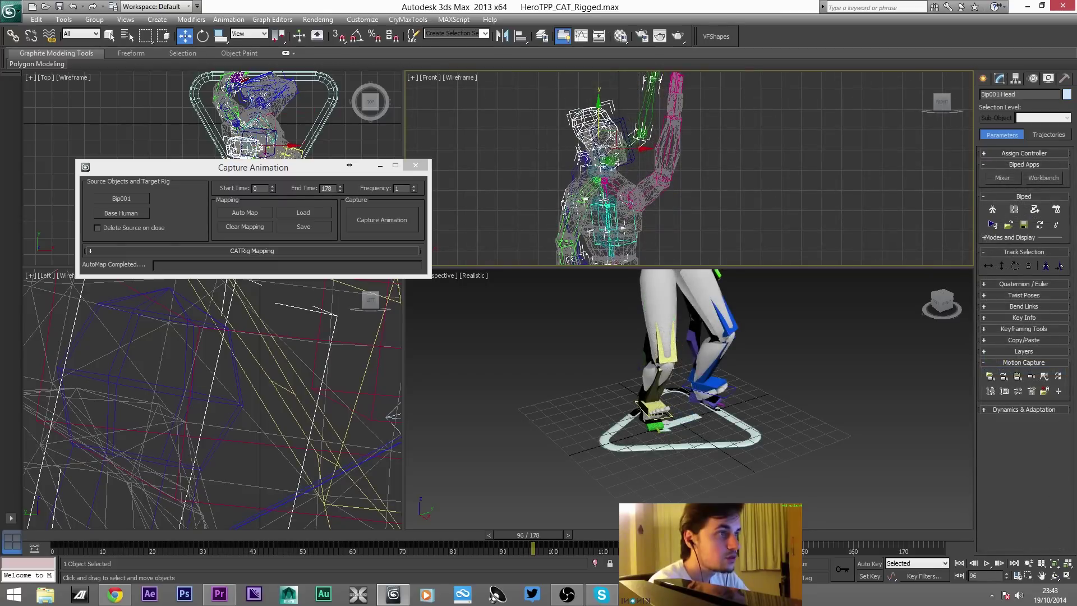
Put the Biped into Figure mode and frame the CAT feet in the side view
middle_drag(668, 297, 659, 507)
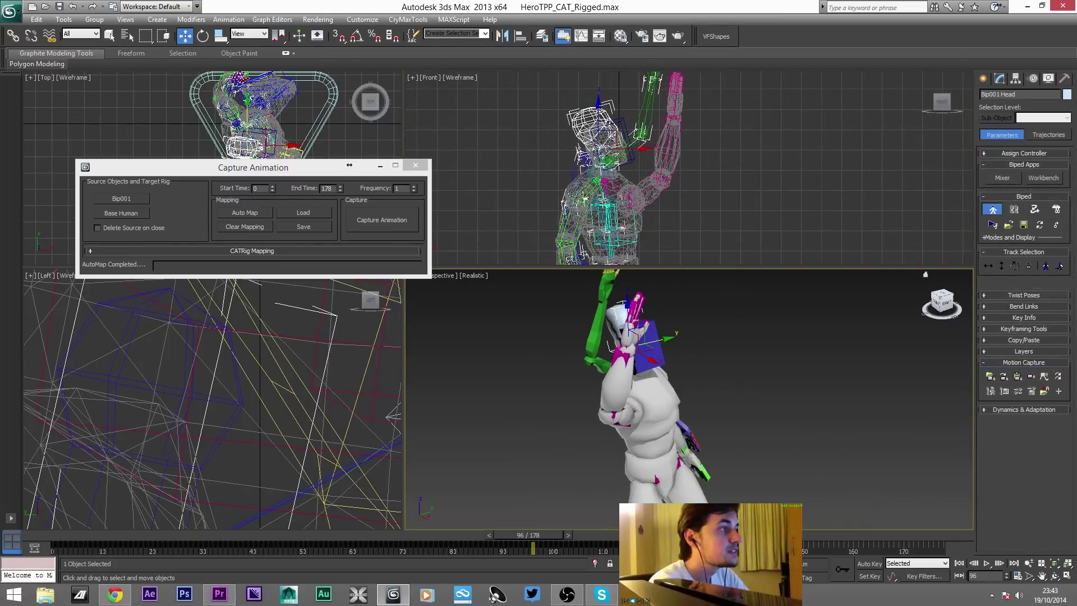
middle_drag(567, 358, 623, 395)
scroll(624, 395, down, 2)
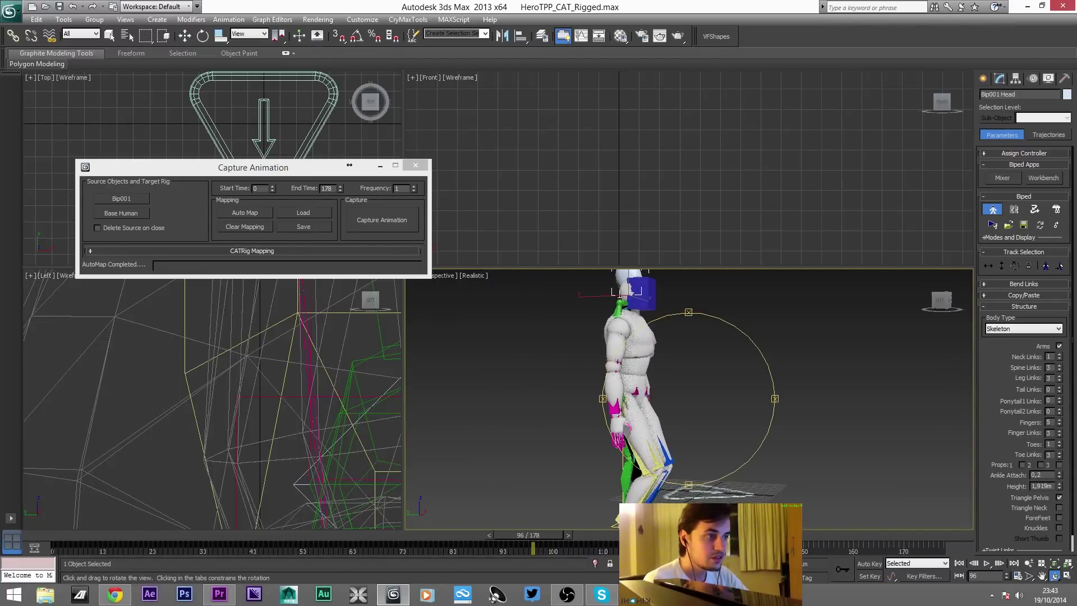
scroll(221, 325, down, 3)
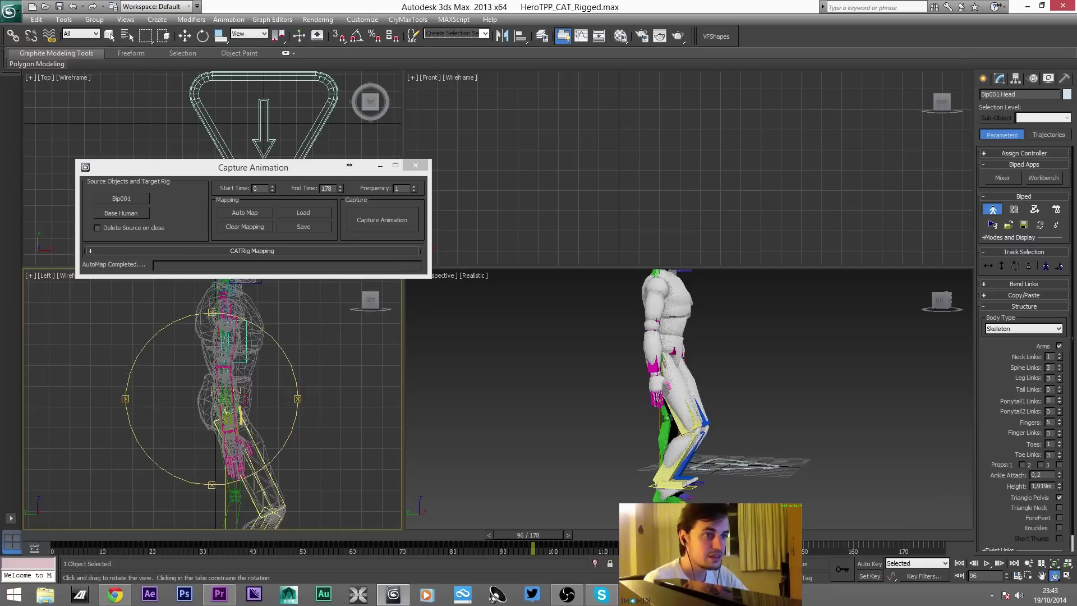
scroll(216, 393, down, 4)
scroll(220, 507, up, 6)
middle_drag(220, 507, 200, 406)
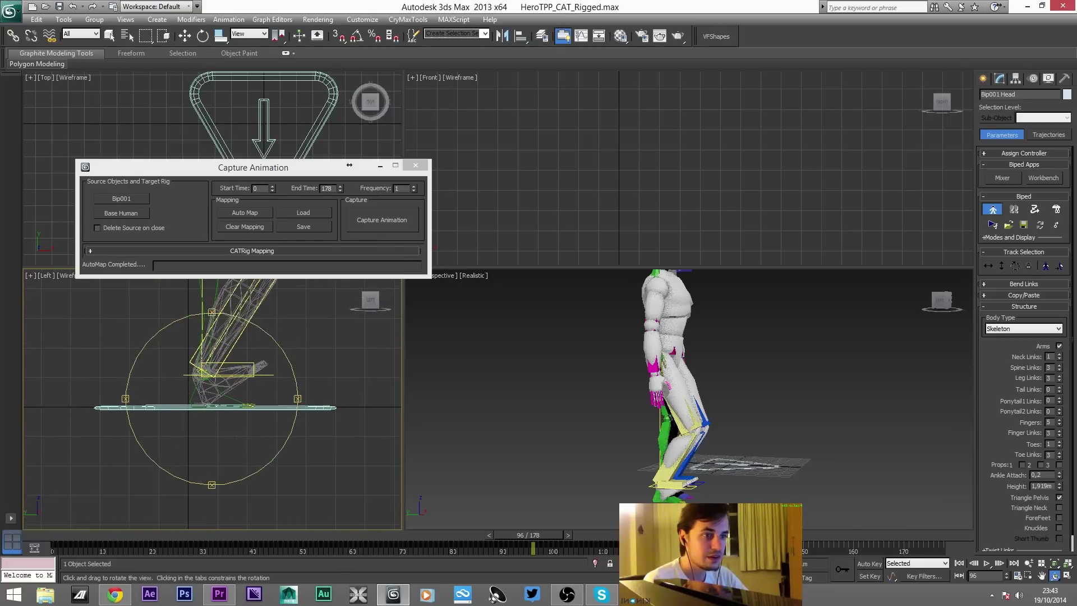
key(w)
scroll(273, 357, up, 4)
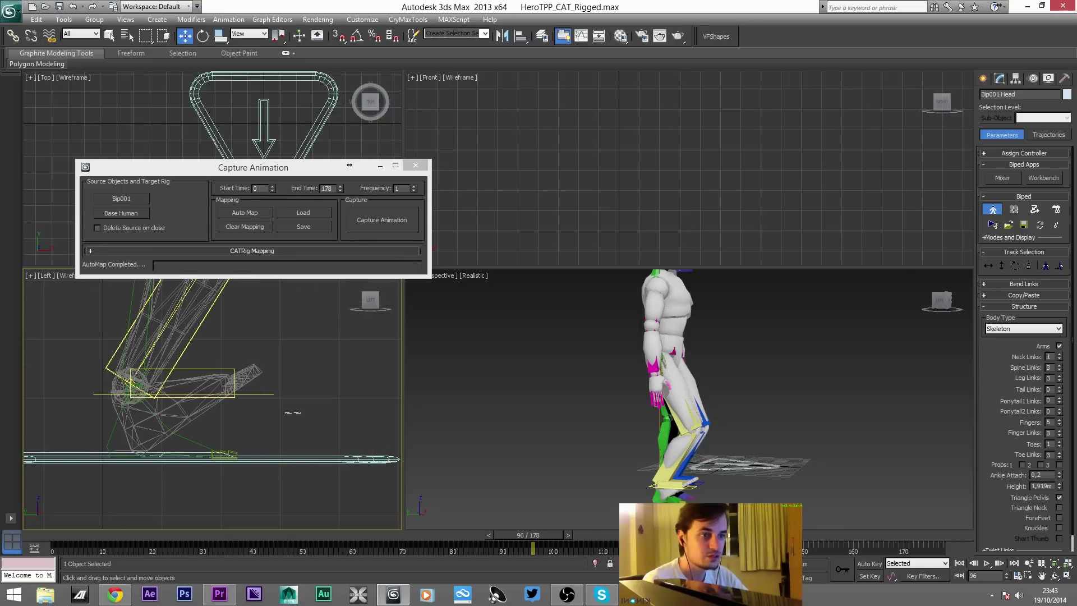
Select both CAT foot platform helpers and move them down to ground level
drag(301, 413, 257, 391)
scroll(701, 406, up, 4)
middle_drag(701, 444, 701, 362)
key(ctrl+r)
drag(688, 392, 640, 421)
middle_drag(640, 421, 651, 399)
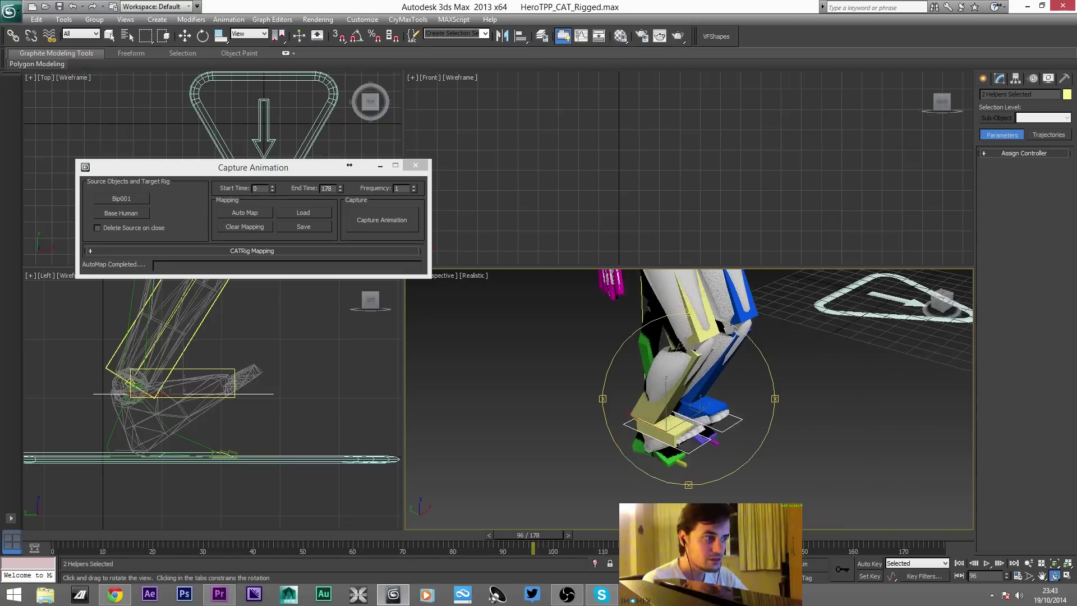
scroll(662, 426, up, 4)
key(w)
key(ctrl+d)
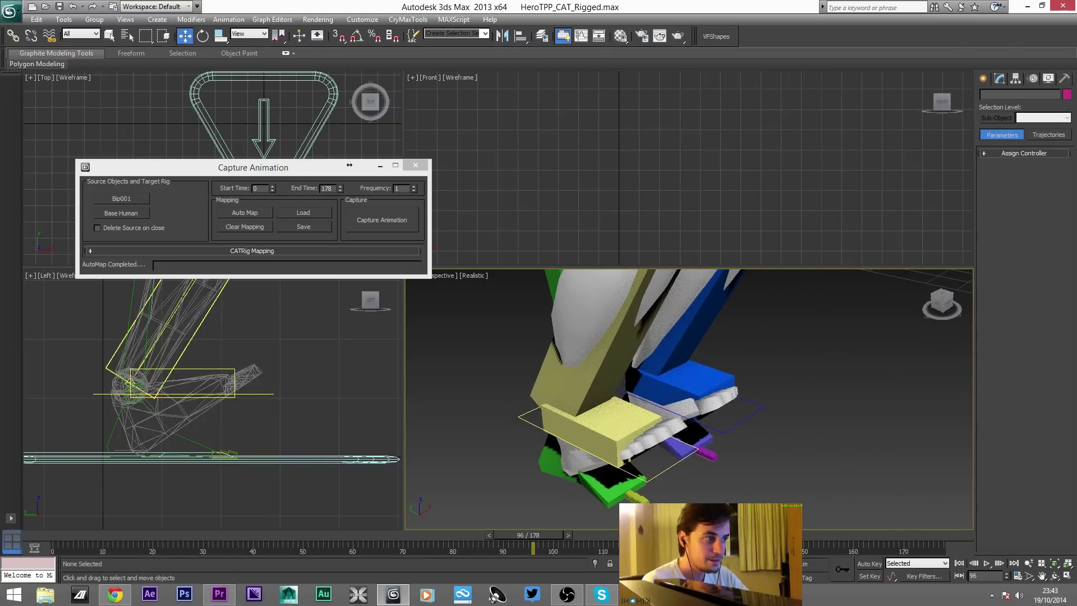
click(744, 420)
ctrl+click(673, 465)
middle_drag(275, 415, 292, 370)
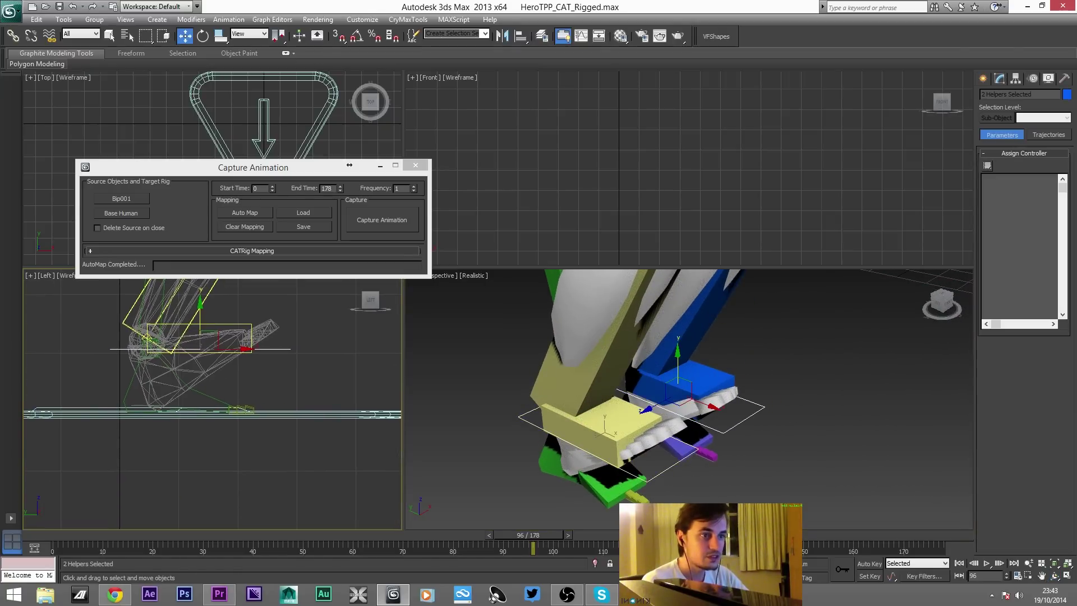
drag(200, 316, 201, 382)
click(303, 359)
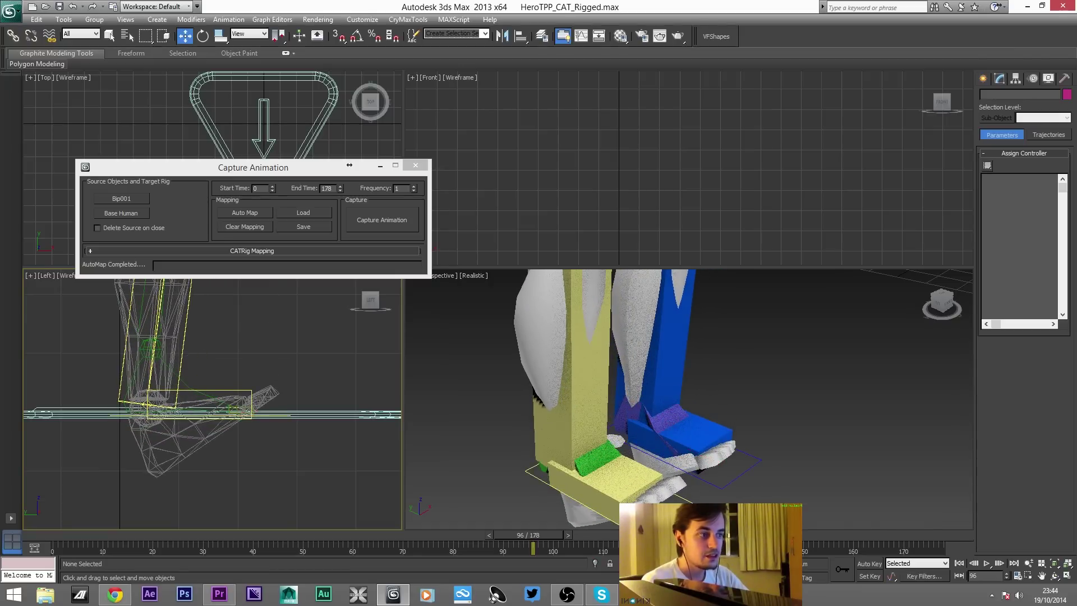
Rotate both CAT foot bones together so they slope down toward the ground along the mannequin's feet
click(608, 478)
ctrl+click(646, 405)
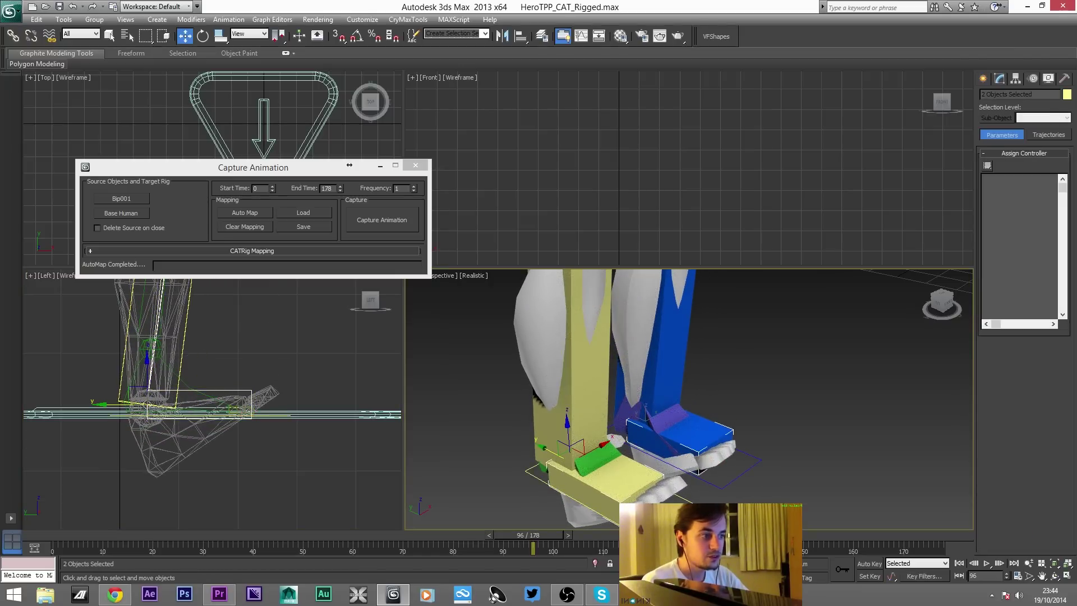
key(e)
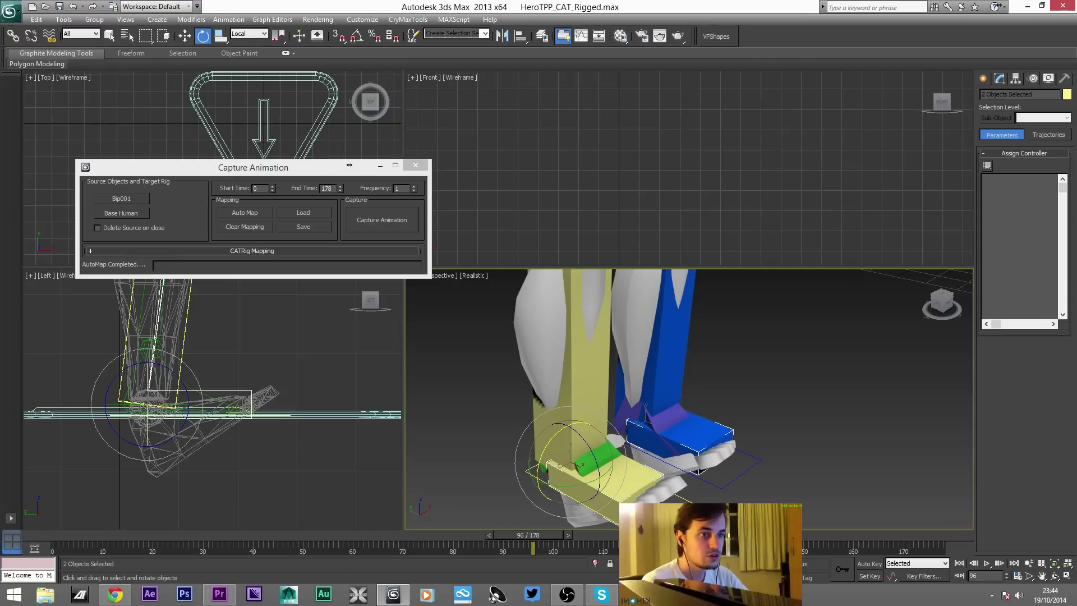
right_click(185, 373)
drag(171, 370, 199, 389)
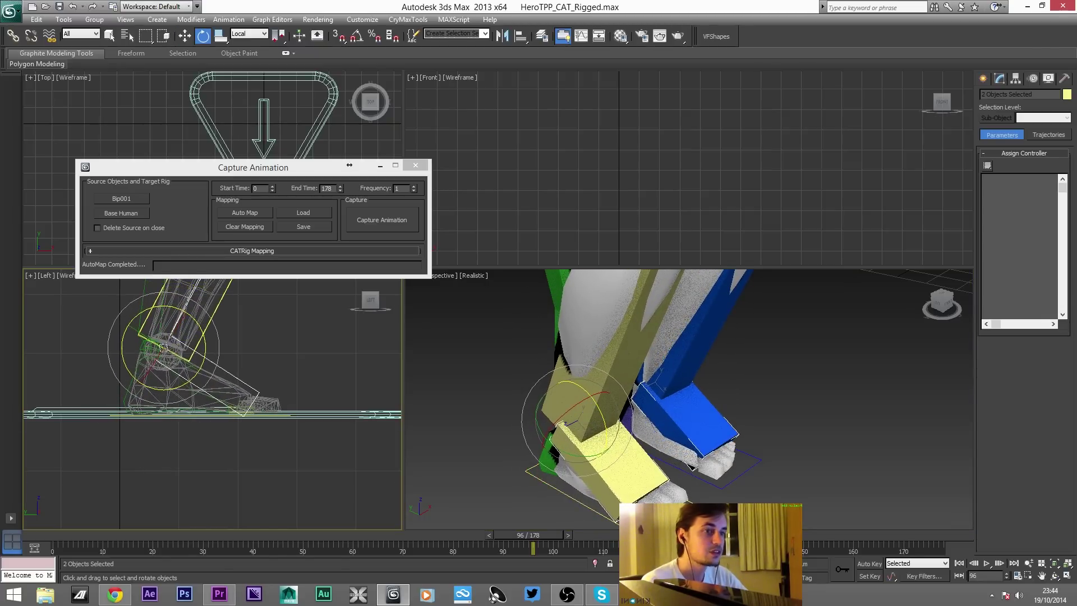
middle_drag(164, 348, 166, 400)
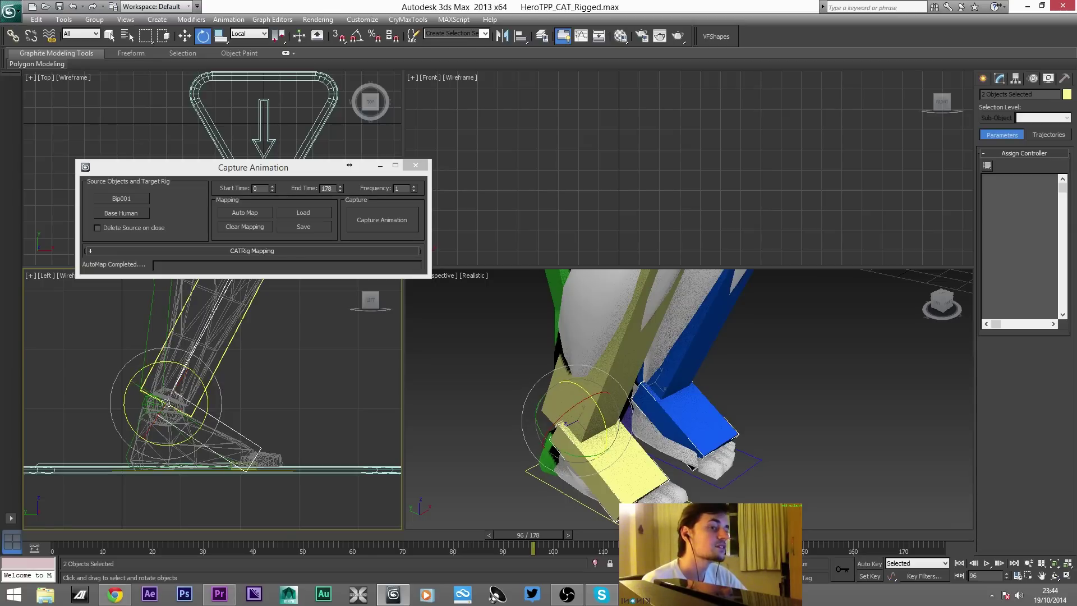
drag(208, 382, 184, 387)
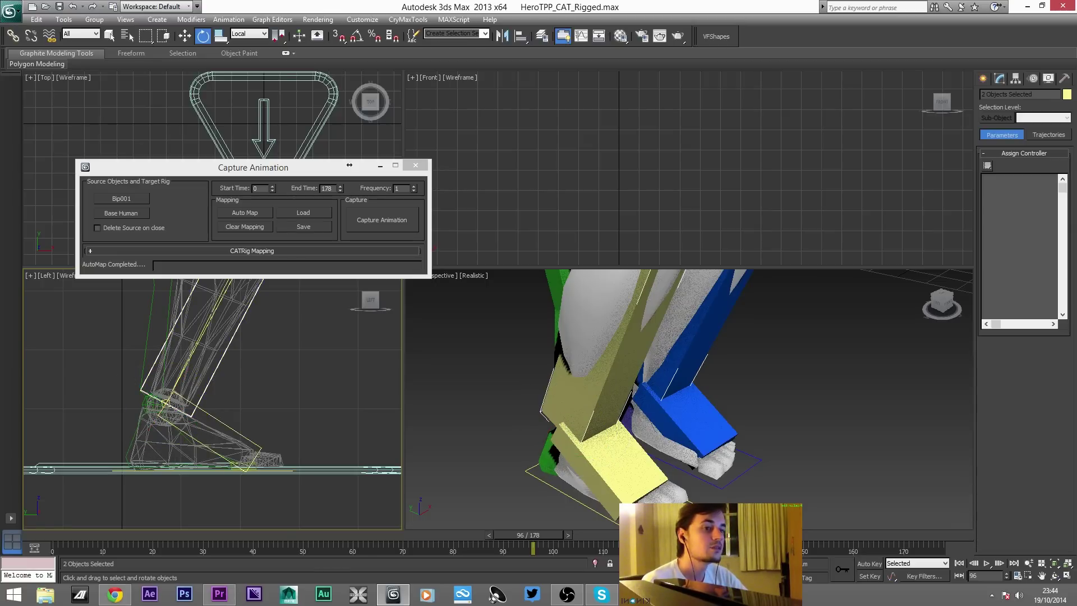
drag(219, 425, 209, 433)
mouse_move(205, 387)
mouse_down()
mouse_move(192, 349)
mouse_move(212, 402)
mouse_up()
Examine the full-body alignment of the CAT rig, mannequin and Biped from the side and in perspective
scroll(676, 482, down, 10)
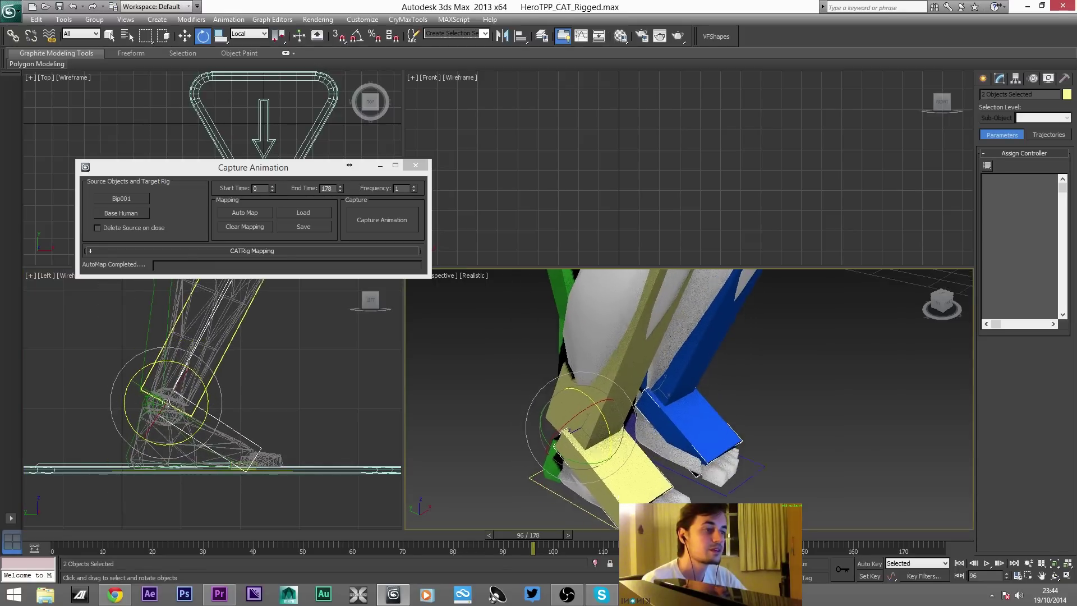
middle_drag(676, 432, 674, 479)
middle_drag(247, 359, 225, 434)
scroll(224, 415, down, 8)
middle_drag(225, 393, 221, 459)
scroll(207, 403, up, 6)
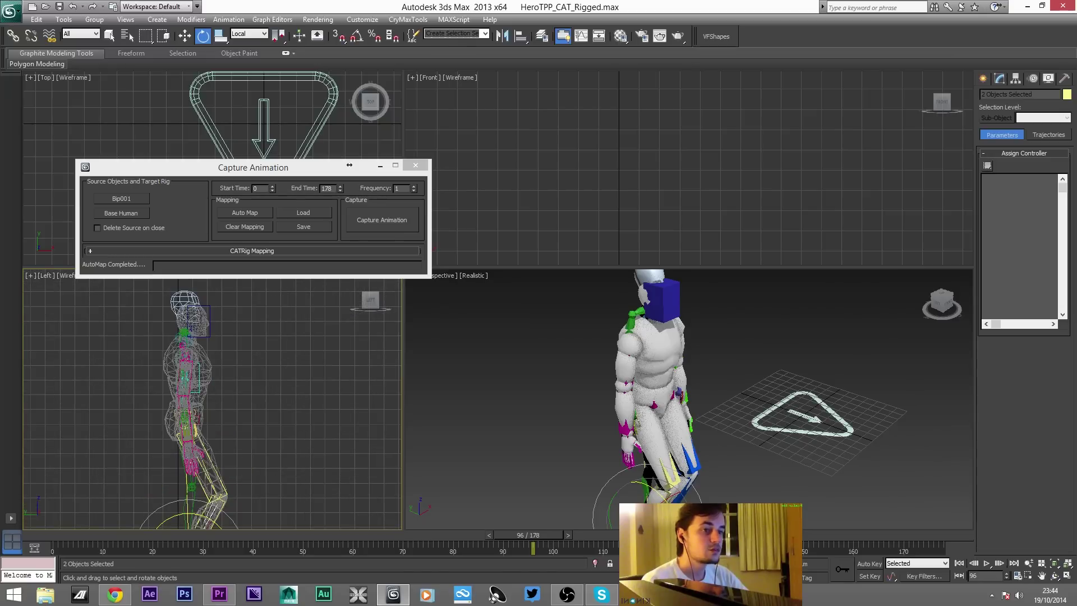
Select the Biped's head and raise the Biped's structure height to 2.11 m in Figure mode
middle_drag(674, 415, 674, 414)
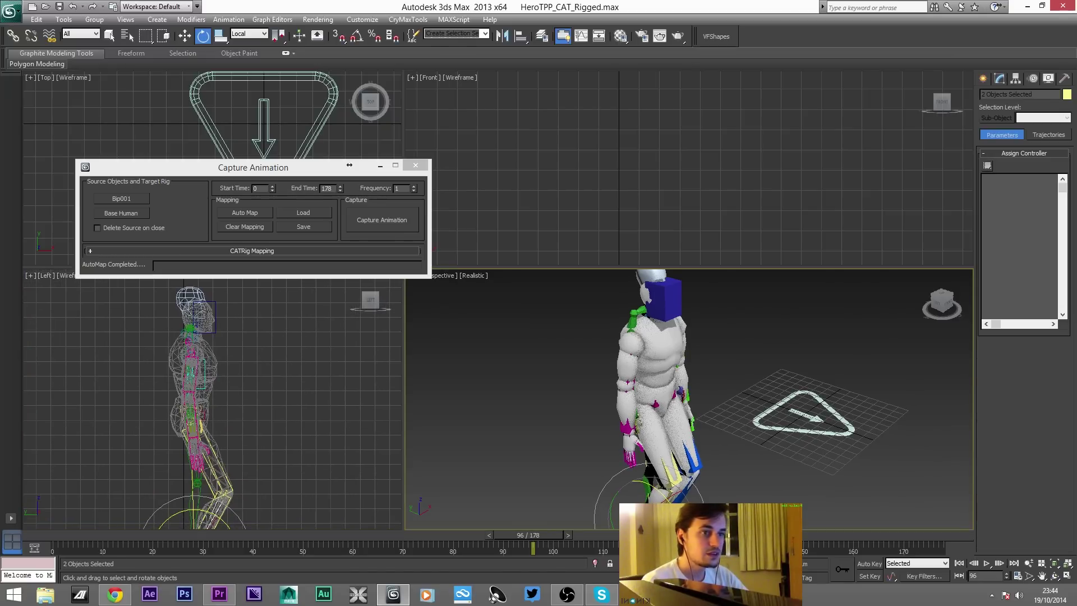
click(191, 296)
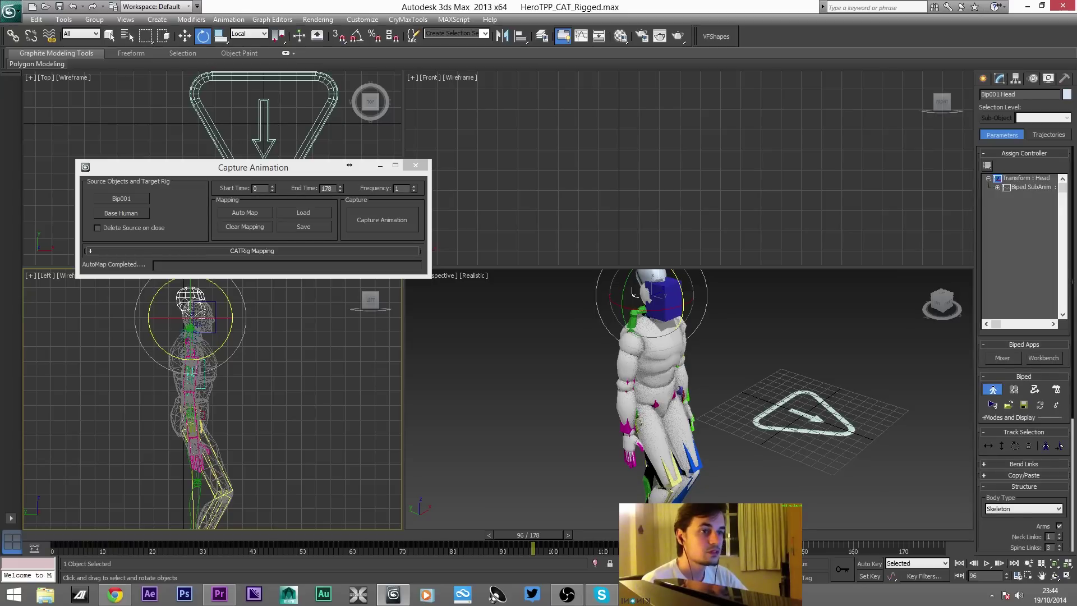
middle_drag(225, 337, 215, 353)
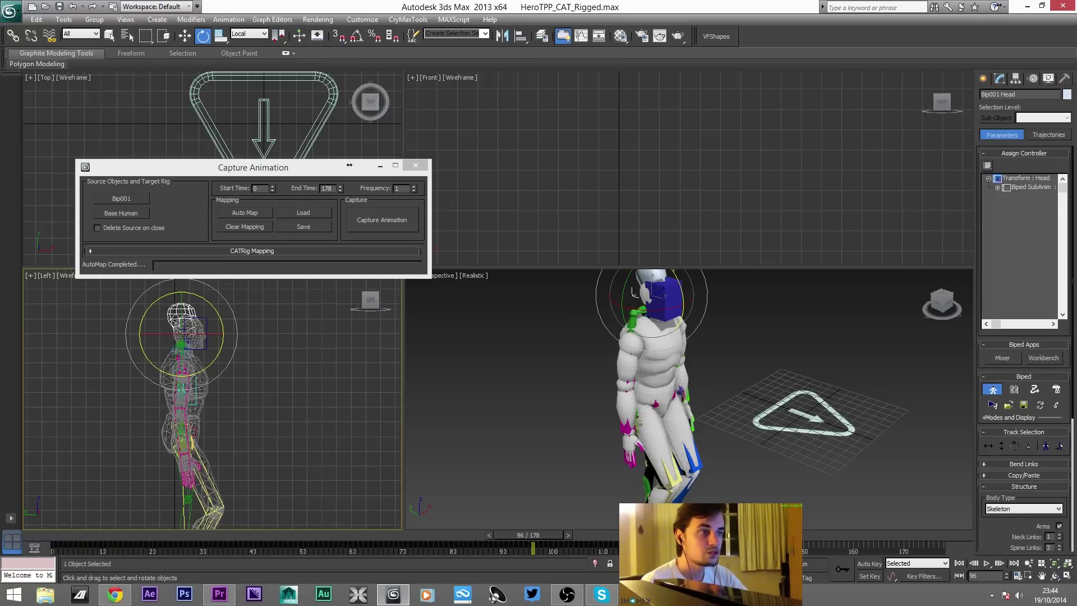
middle_drag(673, 359, 589, 389)
drag(999, 533, 1000, 382)
scroll(1023, 336, down, 1)
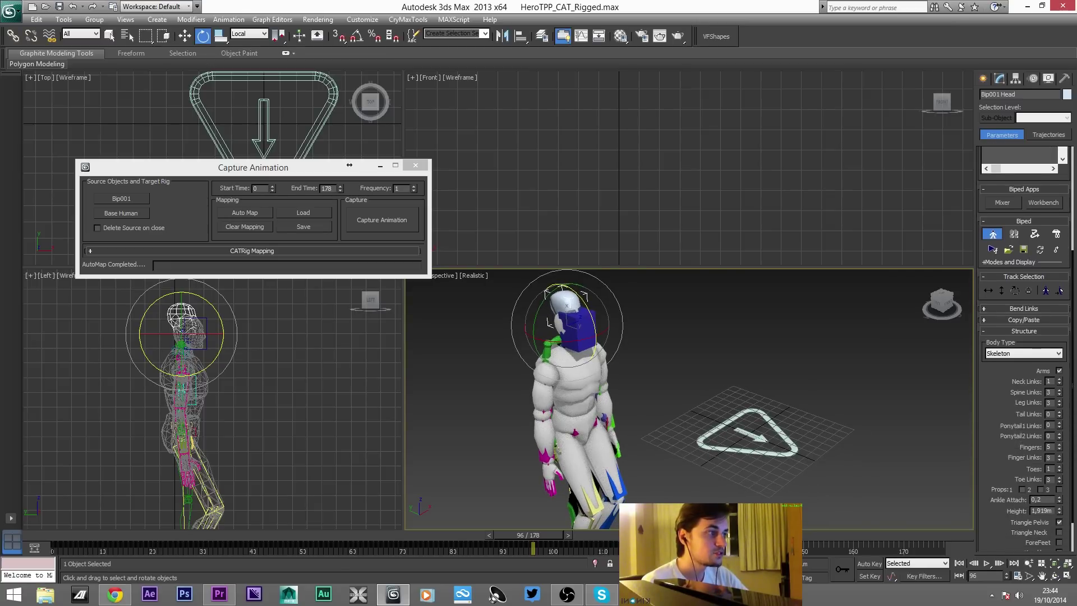
scroll(1024, 348, down, 2)
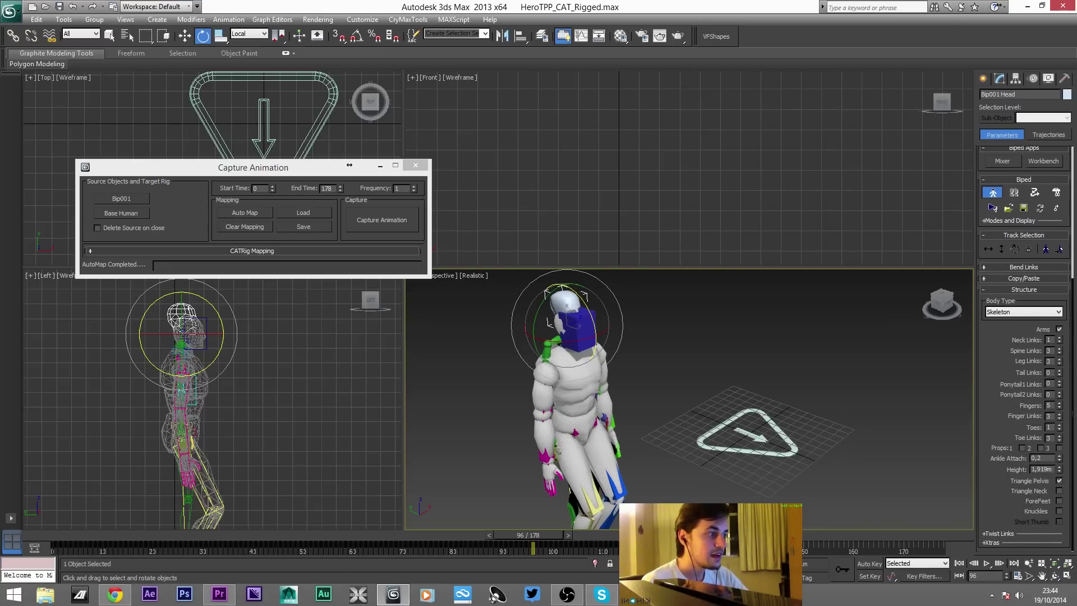
drag(1059, 469, 1059, 429)
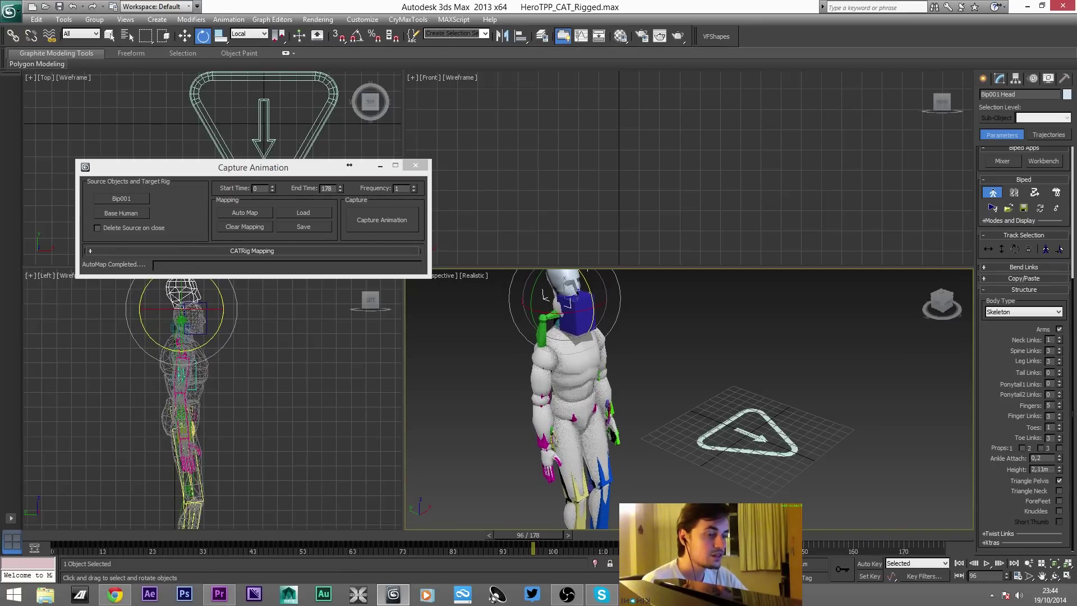
Fine-tune the Biped's height to 2.097 m, judging the leg alignment at the knees in the side view
middle_drag(634, 427, 682, 357)
scroll(683, 358, up, 2)
middle_drag(183, 426, 177, 330)
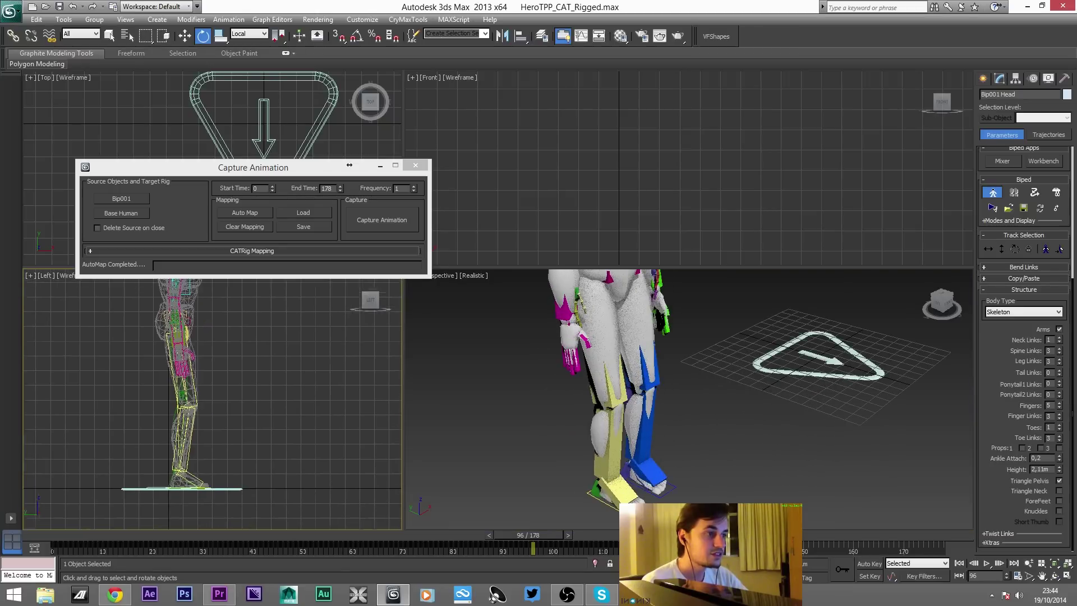
scroll(196, 407, up, 5)
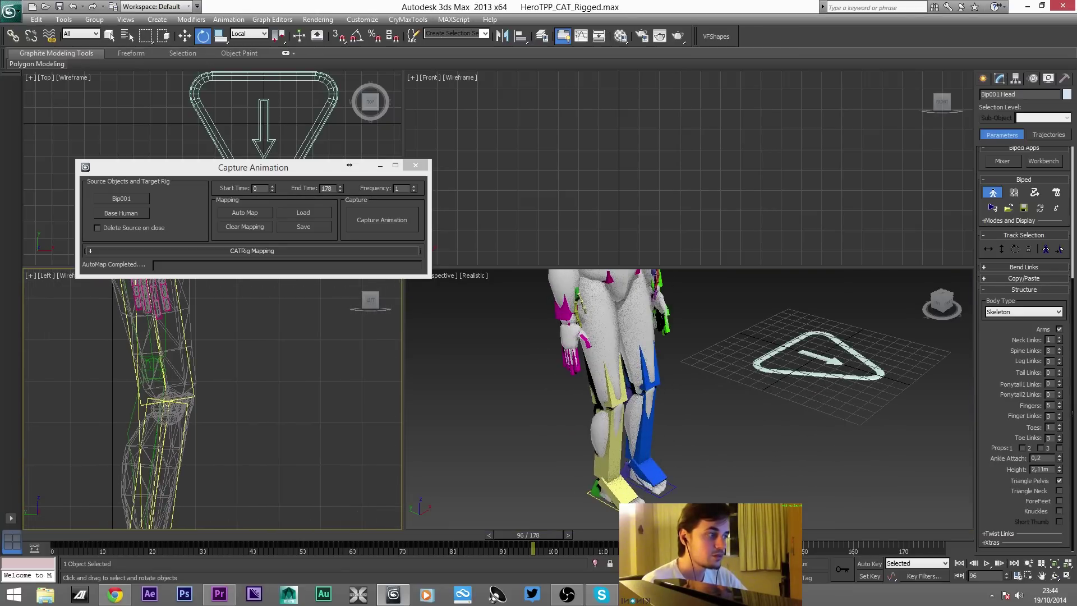
drag(1059, 470, 1059, 476)
middle_drag(712, 359, 687, 447)
scroll(689, 421, down, 5)
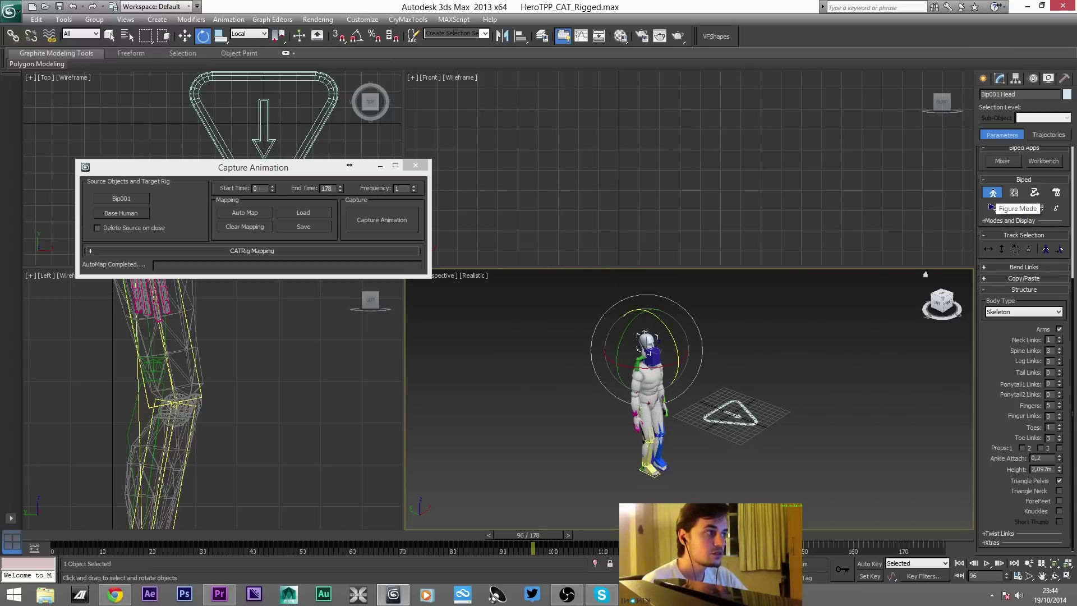
Turn off Figure mode and scrub through the timeline to check the mapped motion on the mannequin
click(993, 192)
middle_drag(760, 410, 634, 420)
scroll(690, 399, up, 5)
scroll(690, 399, down, 1)
middle_drag(724, 392, 645, 415)
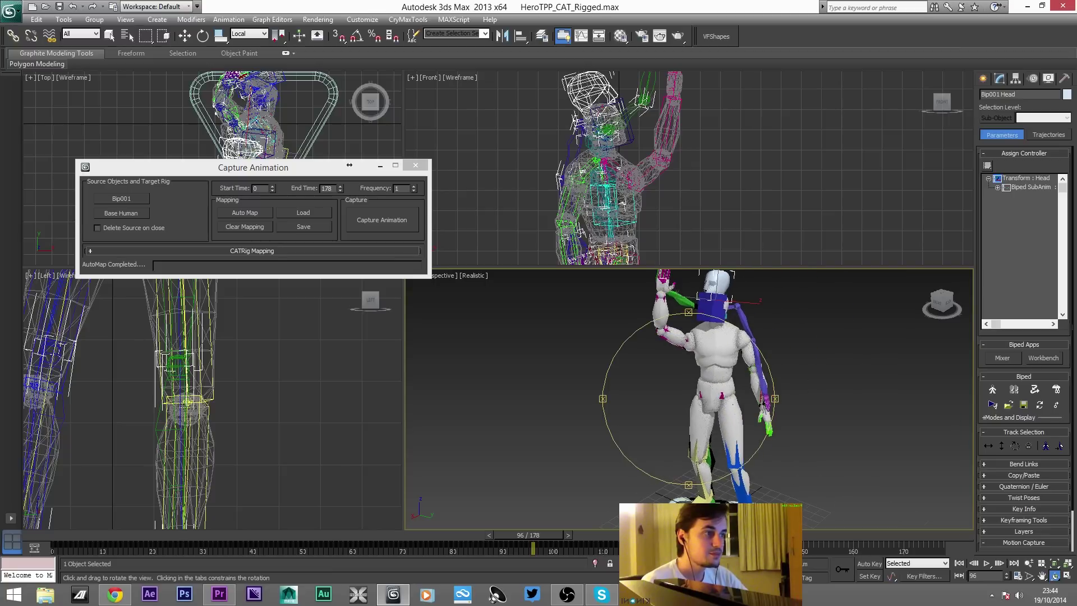
drag(528, 535, 250, 535)
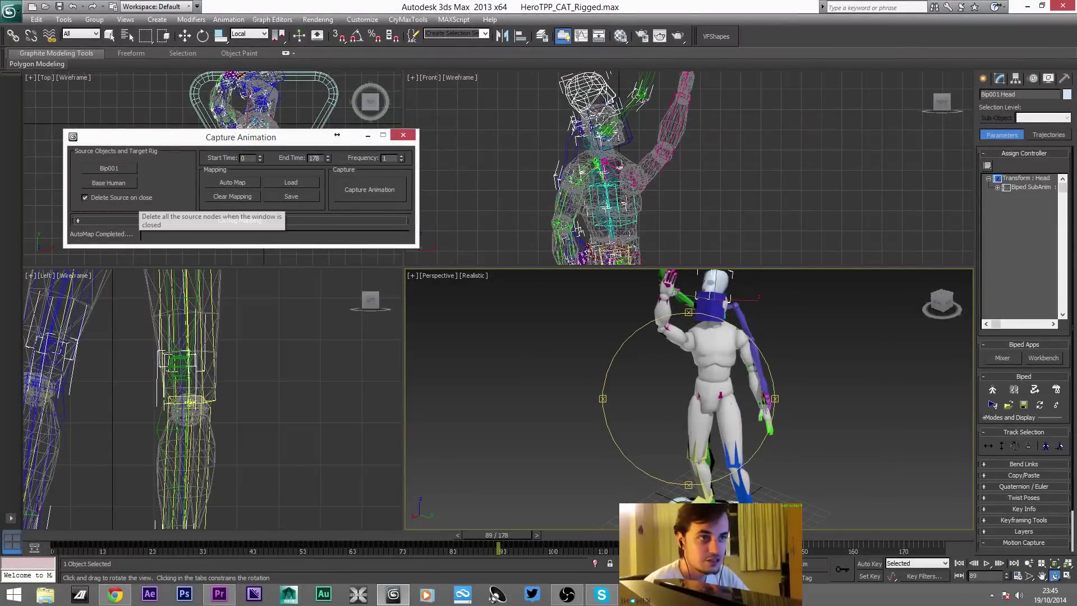
Capture the Biped animation onto the CAT rig with Delete Source on close enabled, and delete the source hierarchy and mapping layer
middle_drag(732, 403, 728, 419)
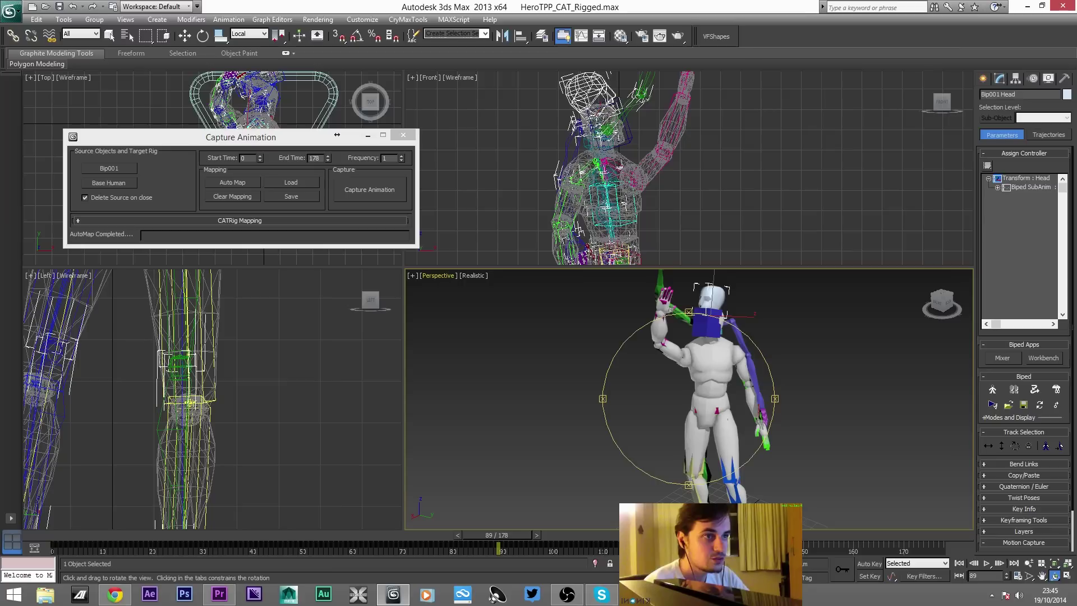
click(370, 190)
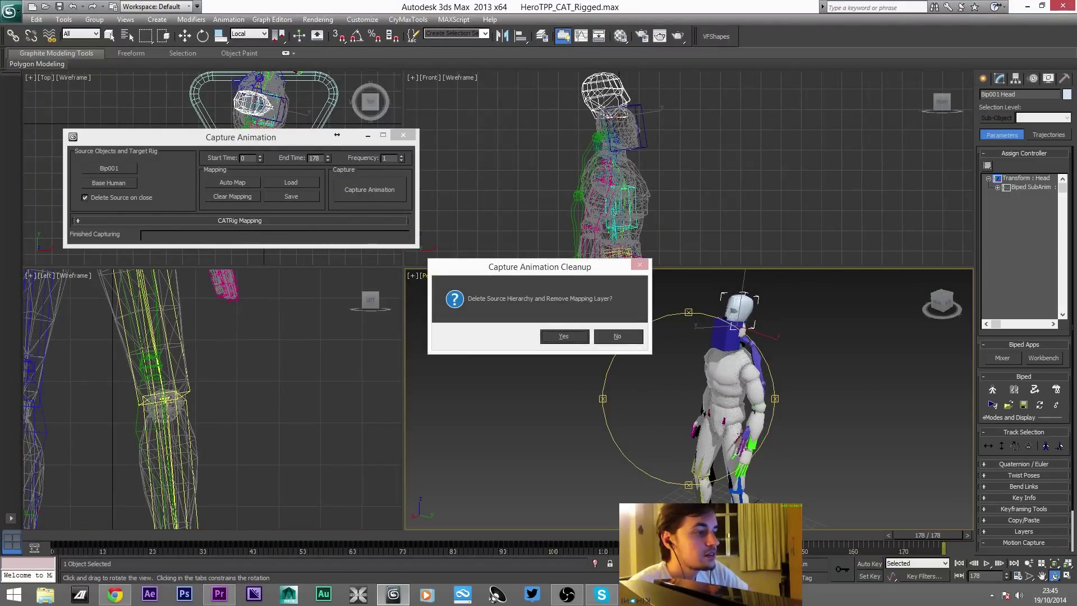
click(564, 336)
Select the CAT base helper's CollapsedLayer and the right foot, and scrub the timeline to review the captured animation
middle_drag(567, 365, 563, 286)
key(e)
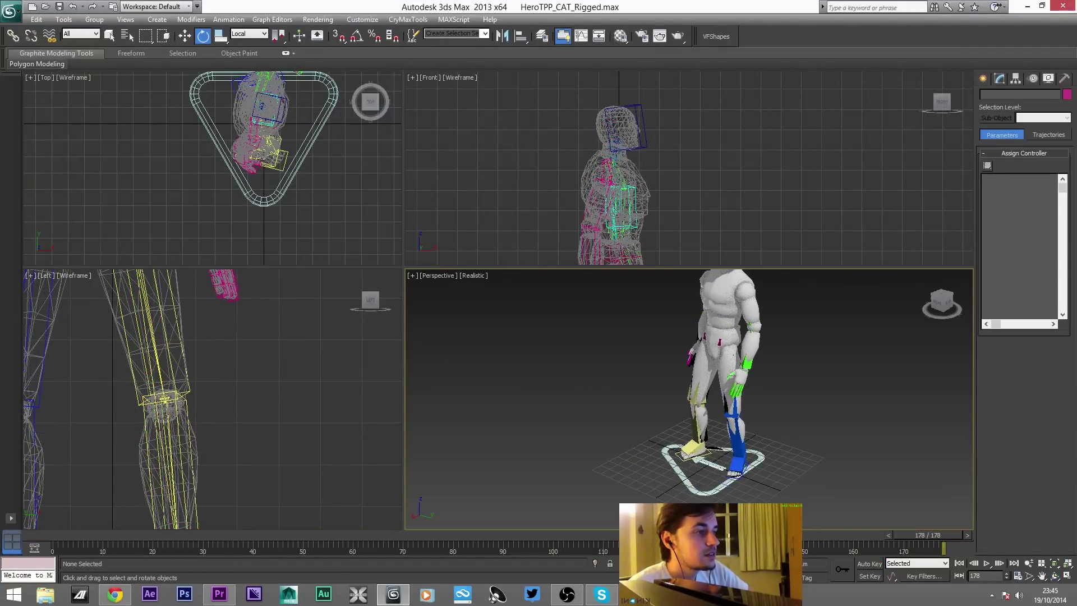
click(753, 463)
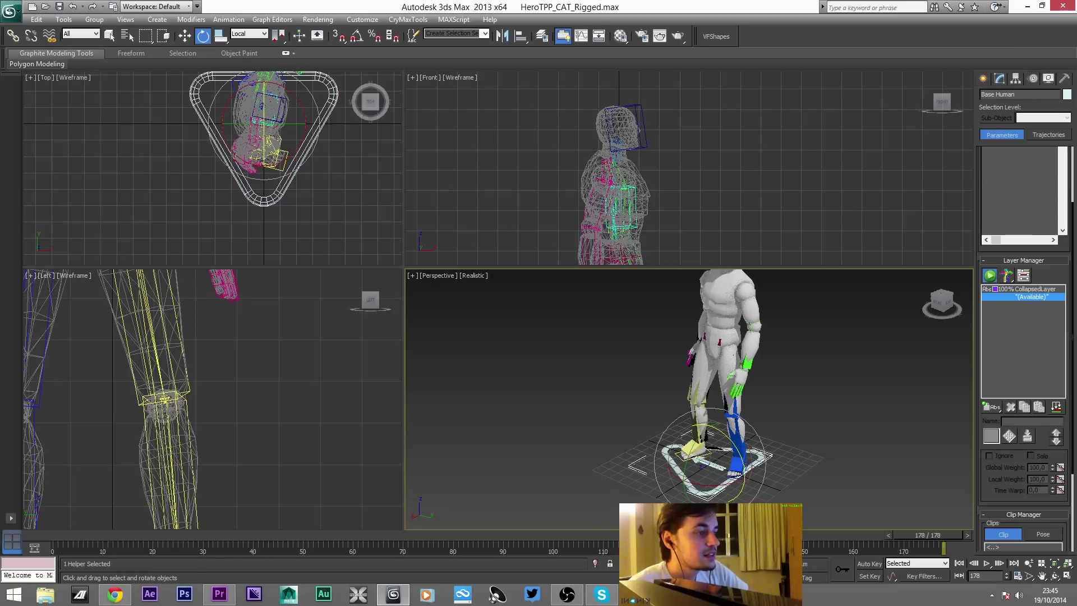
click(1027, 290)
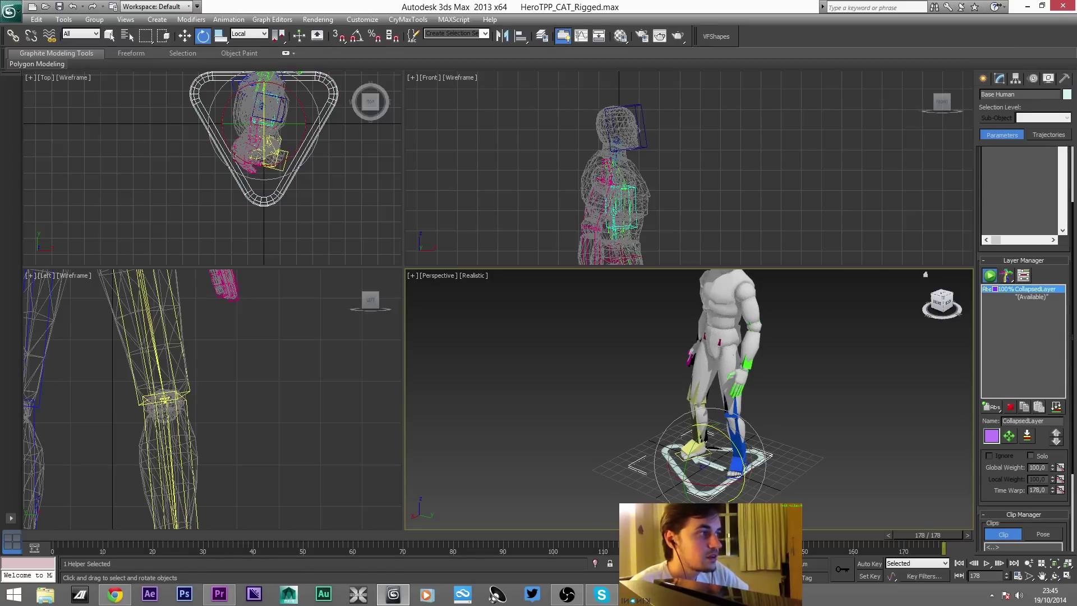
click(691, 447)
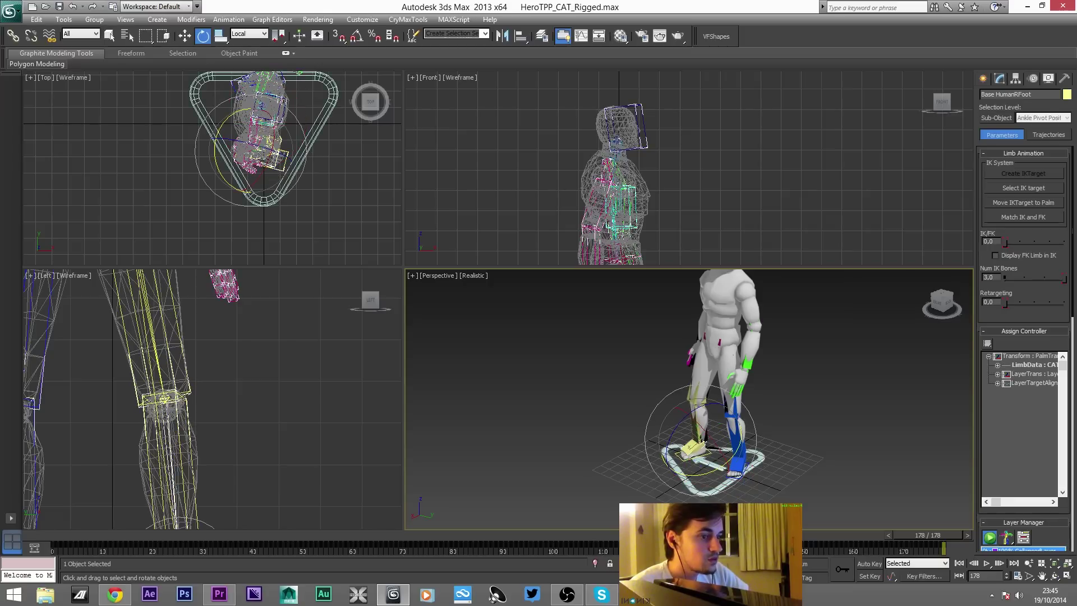
drag(928, 535, 599, 535)
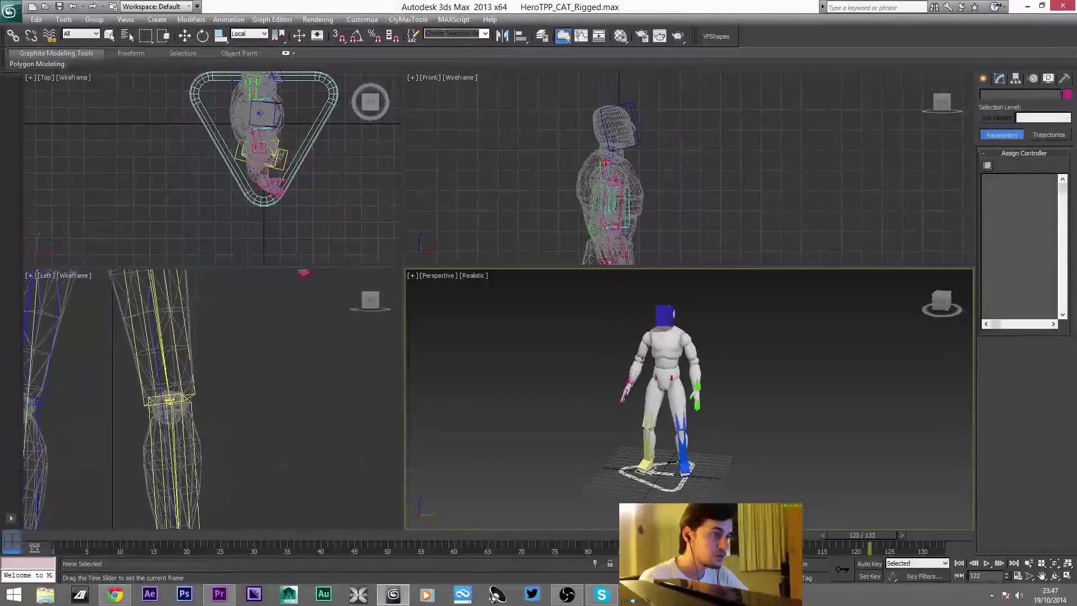
Clear the current selection and select the CAT base helper to access its Adjustment Layer
key(Escape)
scroll(649, 417, up, 4)
alt+middle_drag(673, 392, 681, 415)
click(680, 470)
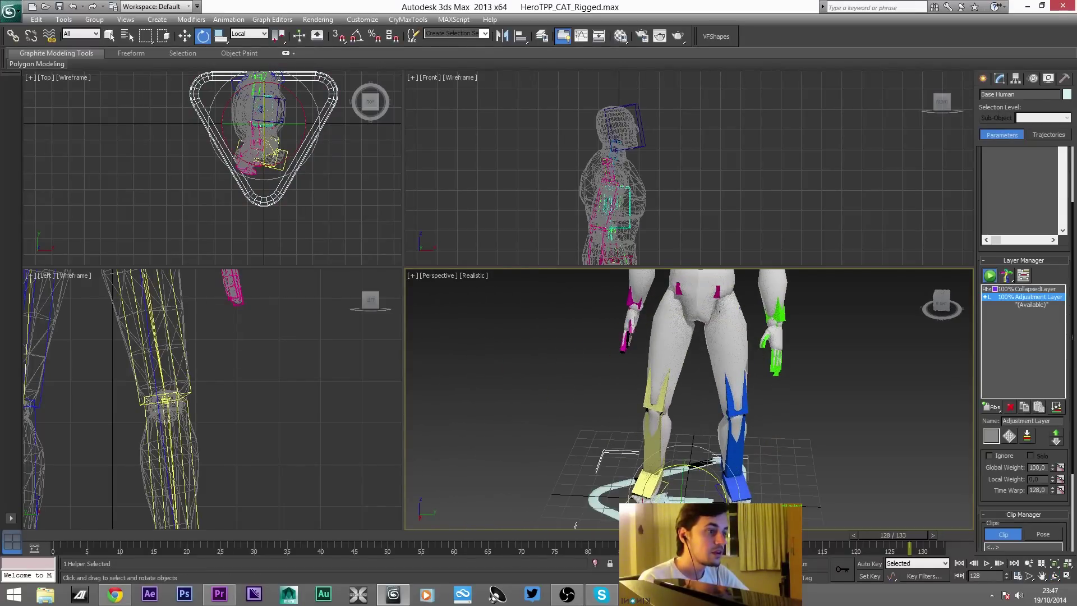
Try to curl the right hand's fingers on the Adjustment Layer by rotating the DedosMaoRosa selection set
scroll(680, 470, down, 3)
scroll(680, 459, up, 1)
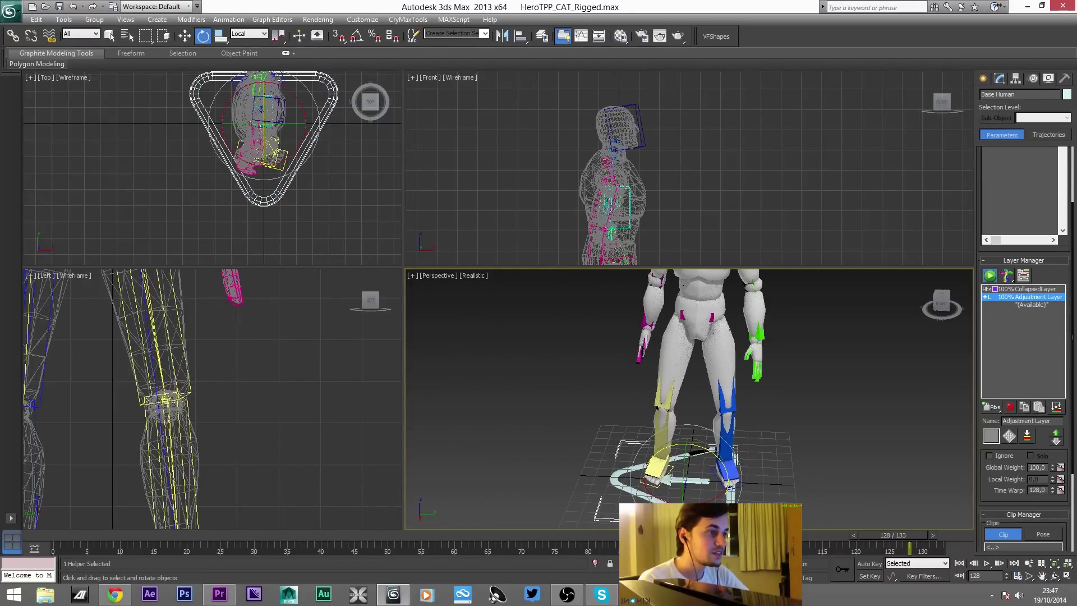
alt+middle_drag(680, 449, 740, 429)
scroll(735, 471, up, 2)
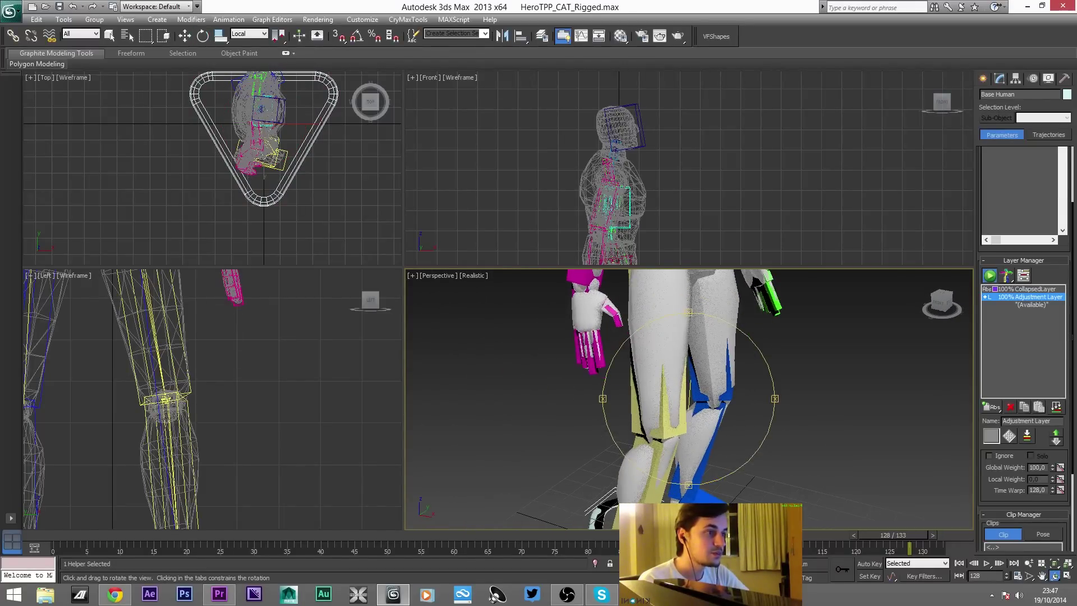
click(586, 314)
key(e)
click(485, 33)
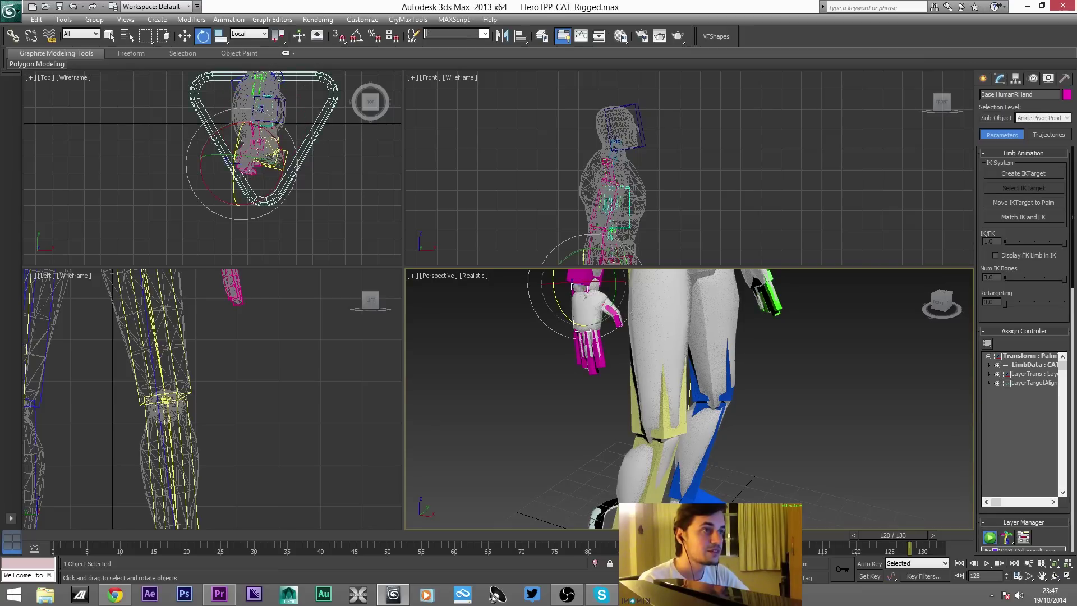
click(452, 43)
drag(598, 370, 613, 355)
click(522, 404)
Undo the finger rotation and clear the selection
scroll(688, 399, down, 8)
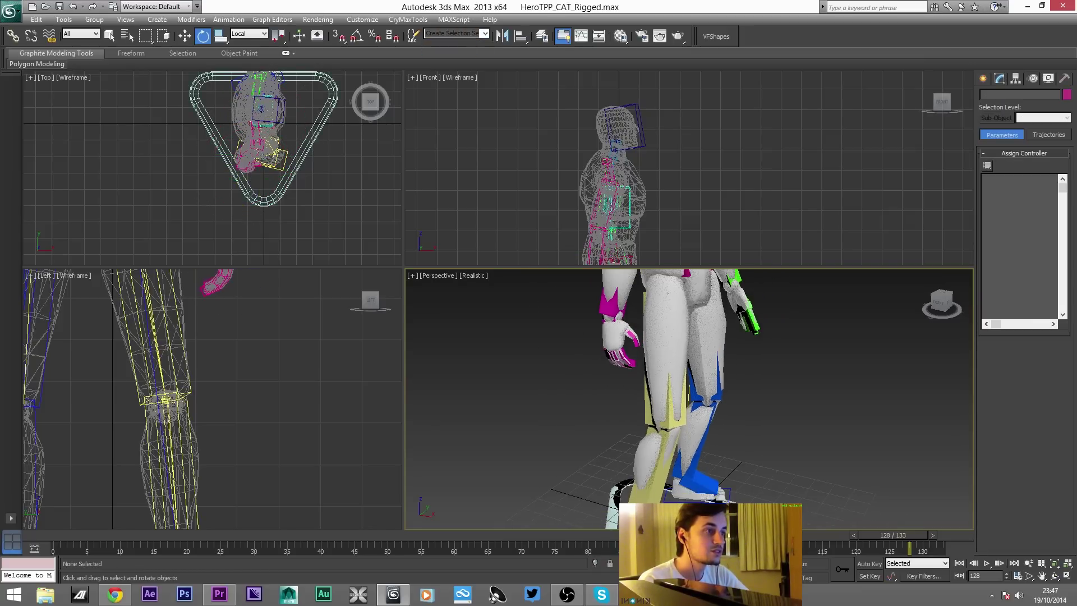
key(ctrl+z)
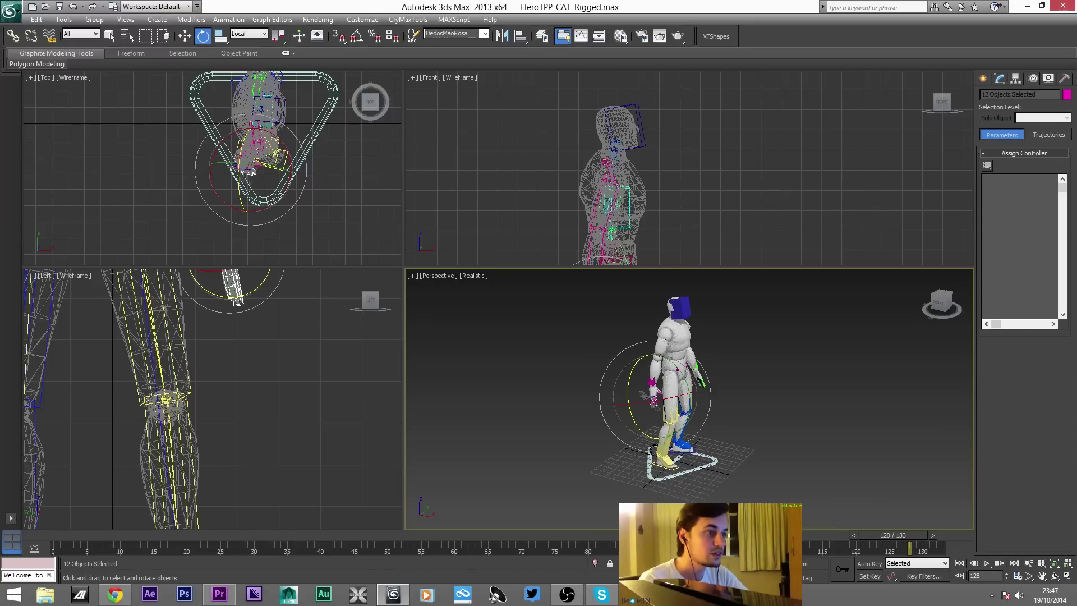
key(z)
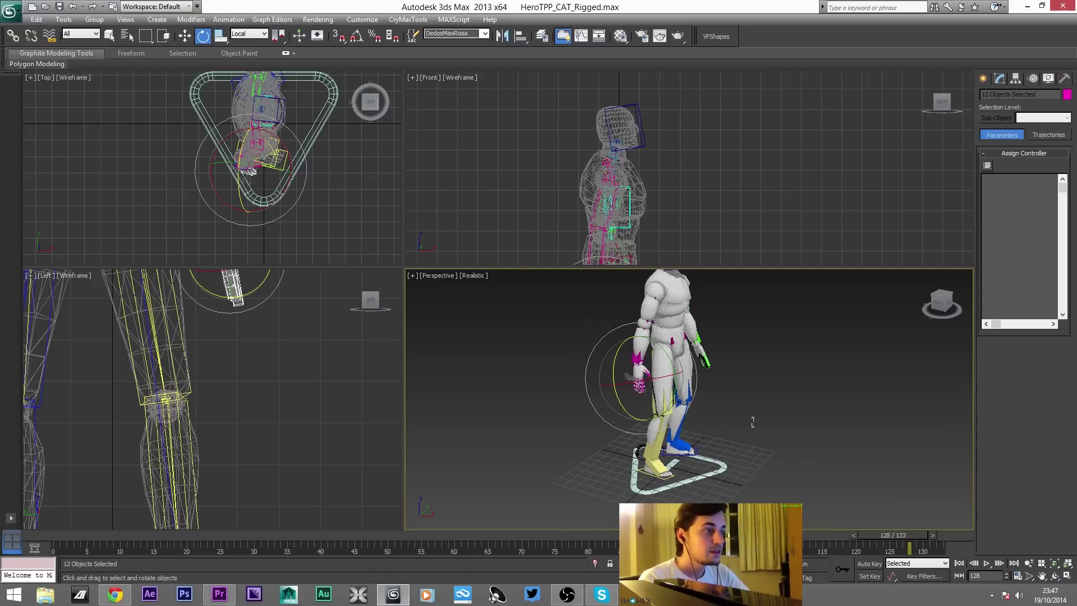
click(753, 422)
middle_drag(753, 422, 706, 447)
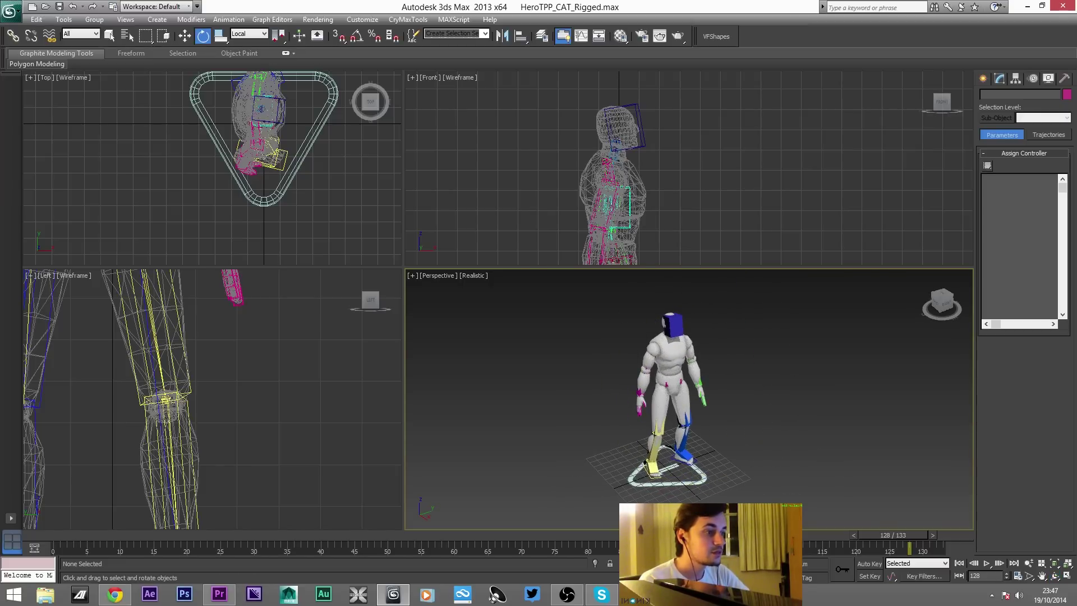
Select the CAT base helper, switch the rig from animation mode to setup mode, and clear the selection
click(703, 477)
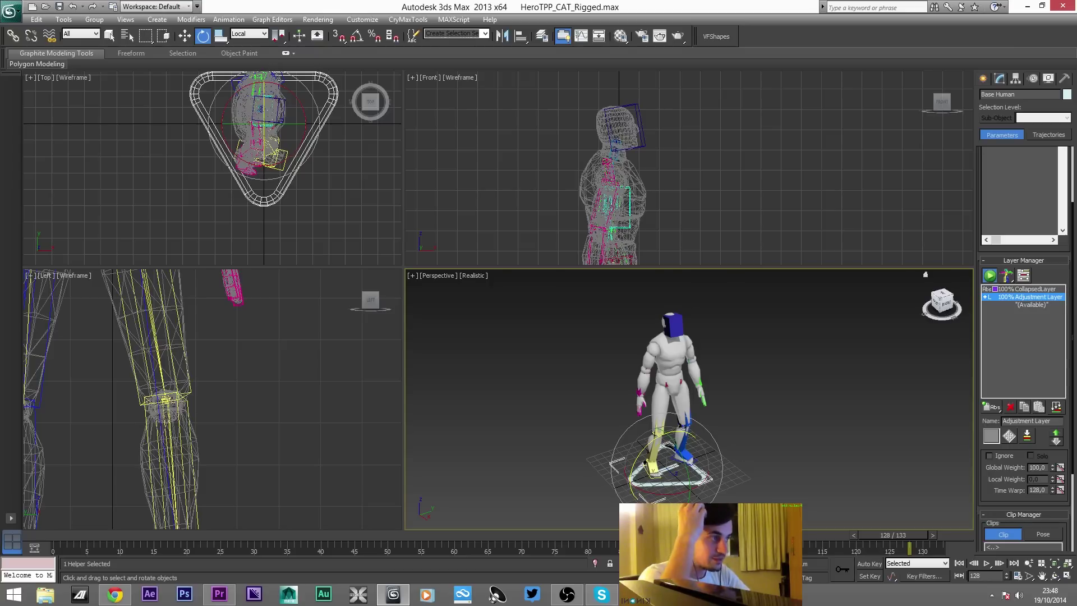
click(989, 275)
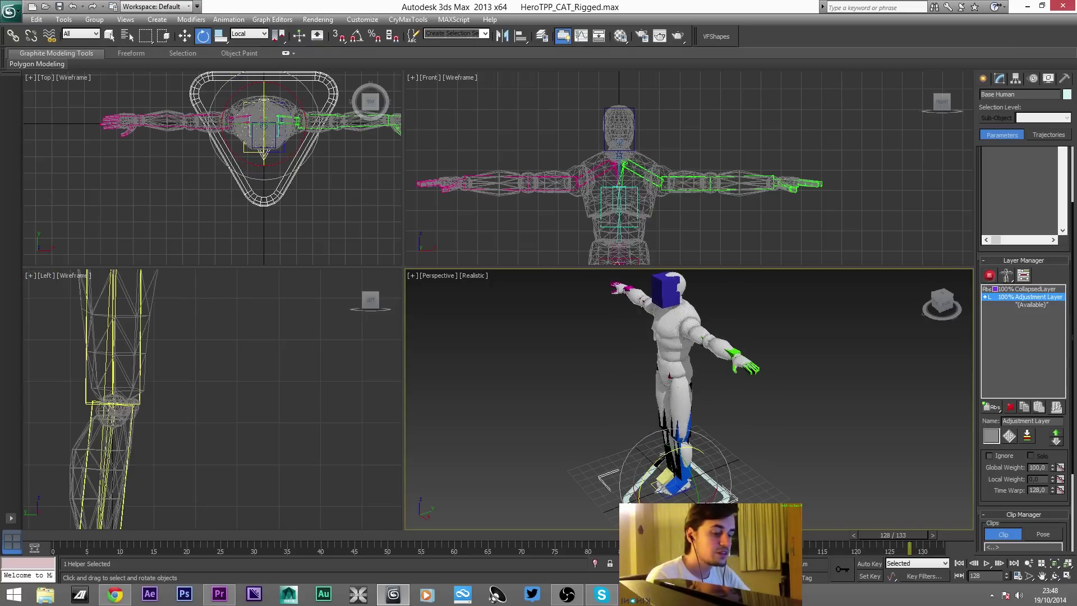
alt+middle_drag(701, 392, 749, 384)
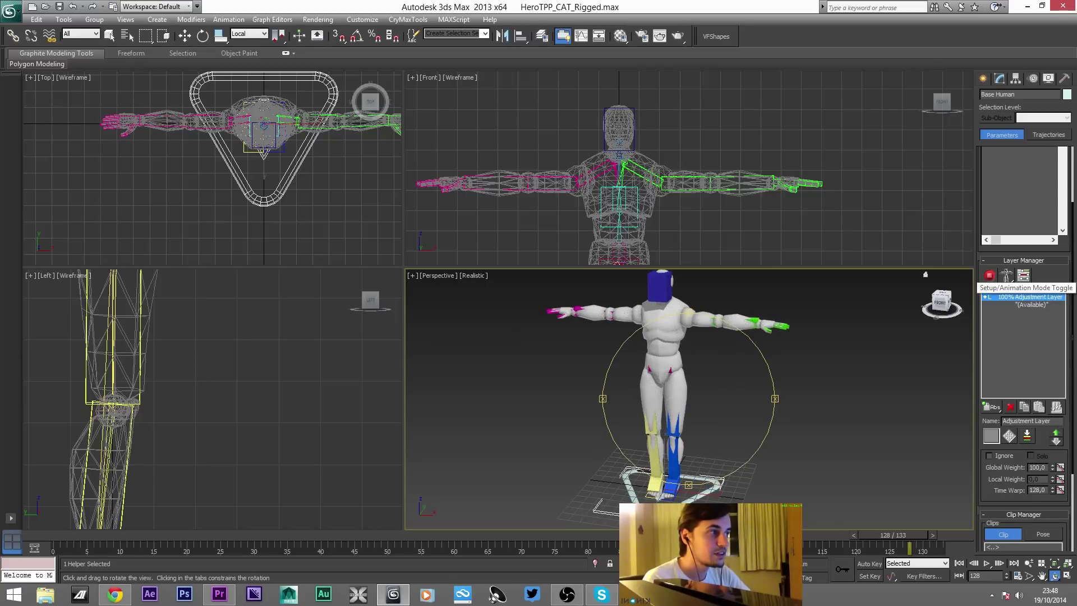
right_click(824, 365)
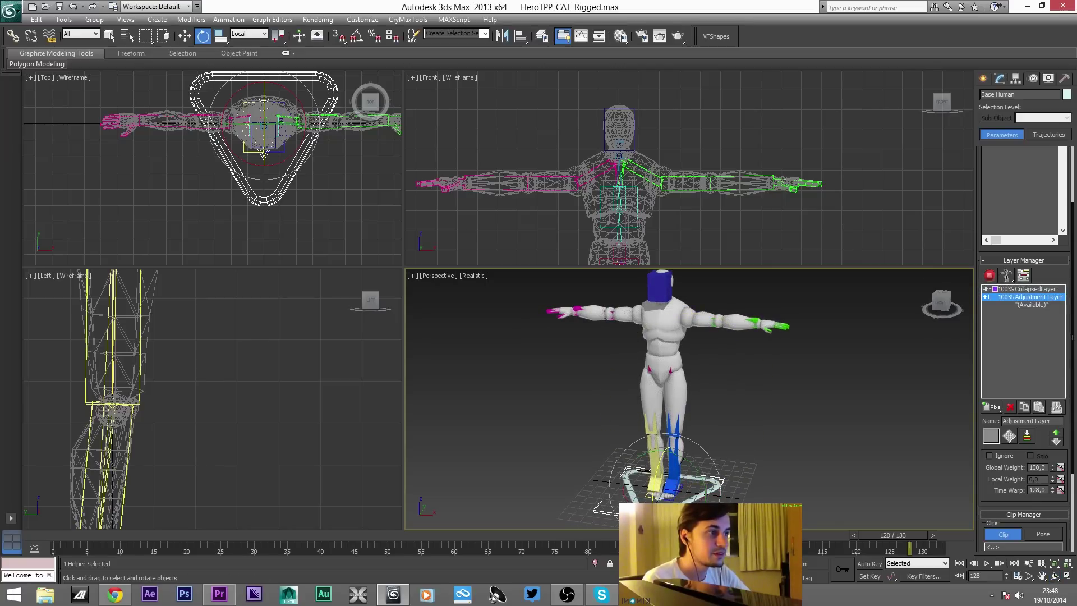
click(825, 364)
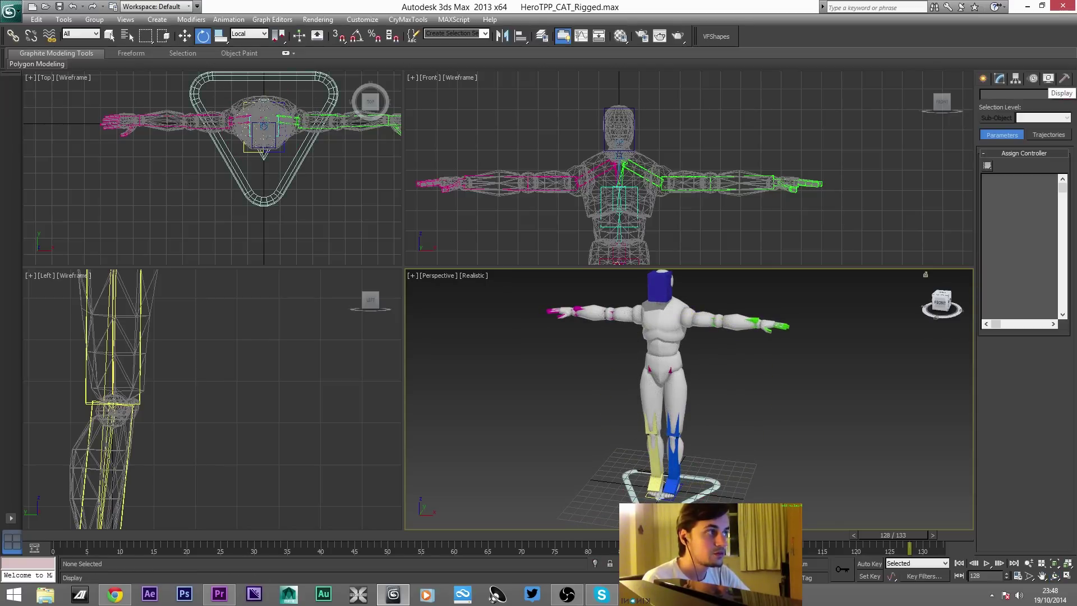
Hide all Helpers in the scene by category
click(1048, 78)
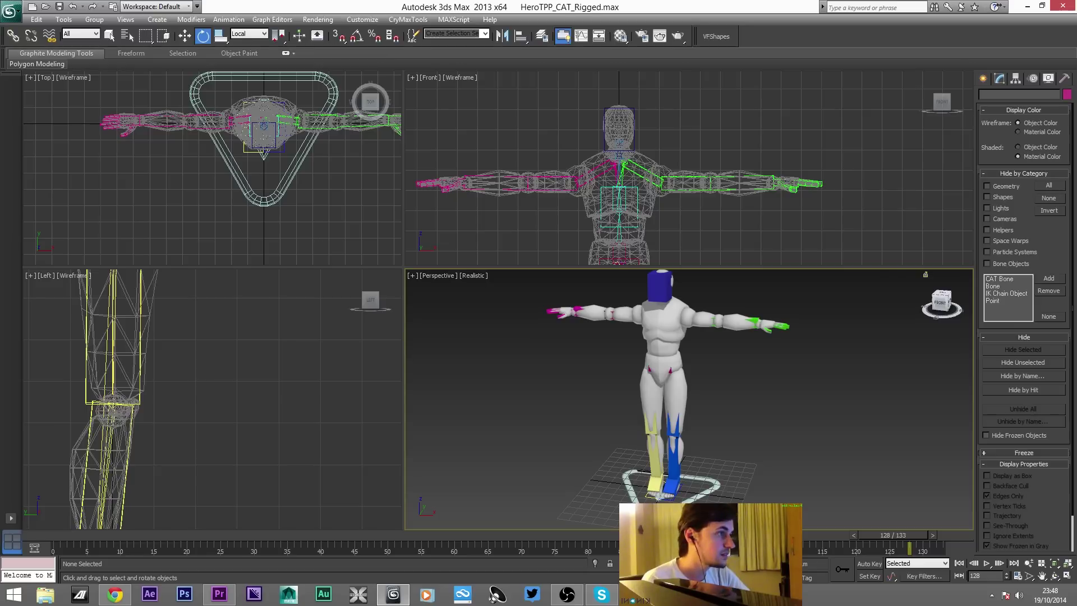
click(986, 230)
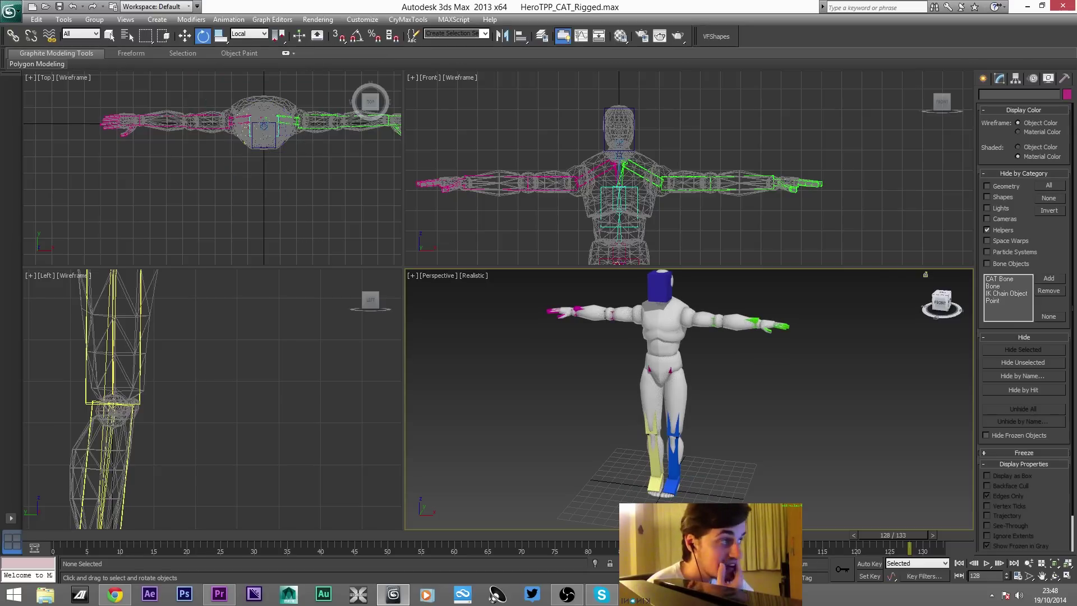
middle_drag(785, 370, 783, 389)
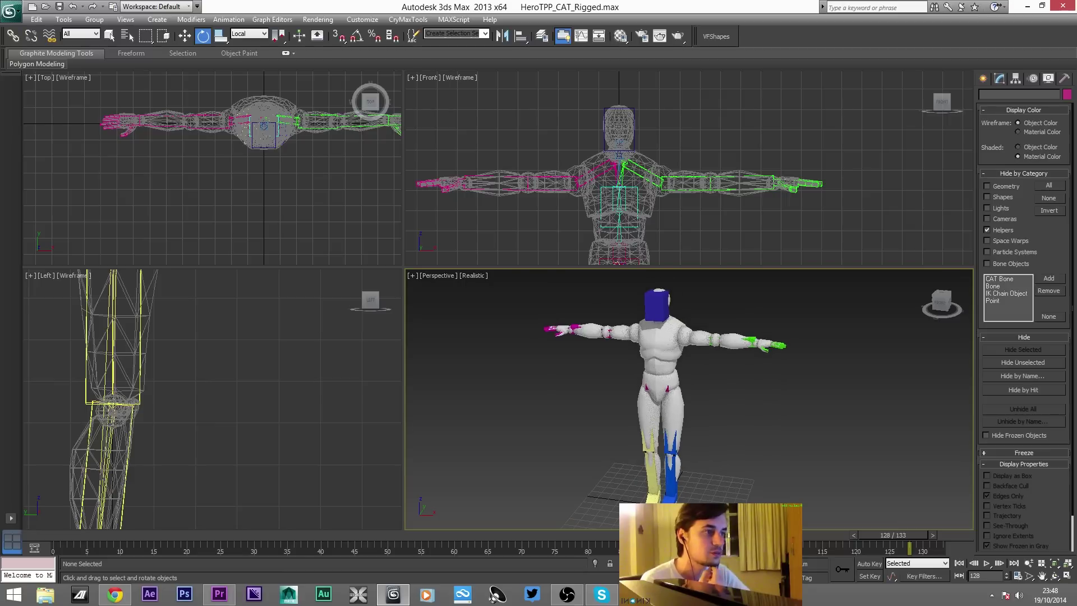
Unfreeze all objects in the scene so the HeroTPP mesh becomes selectable
drag(835, 388, 830, 386)
right_click(790, 378)
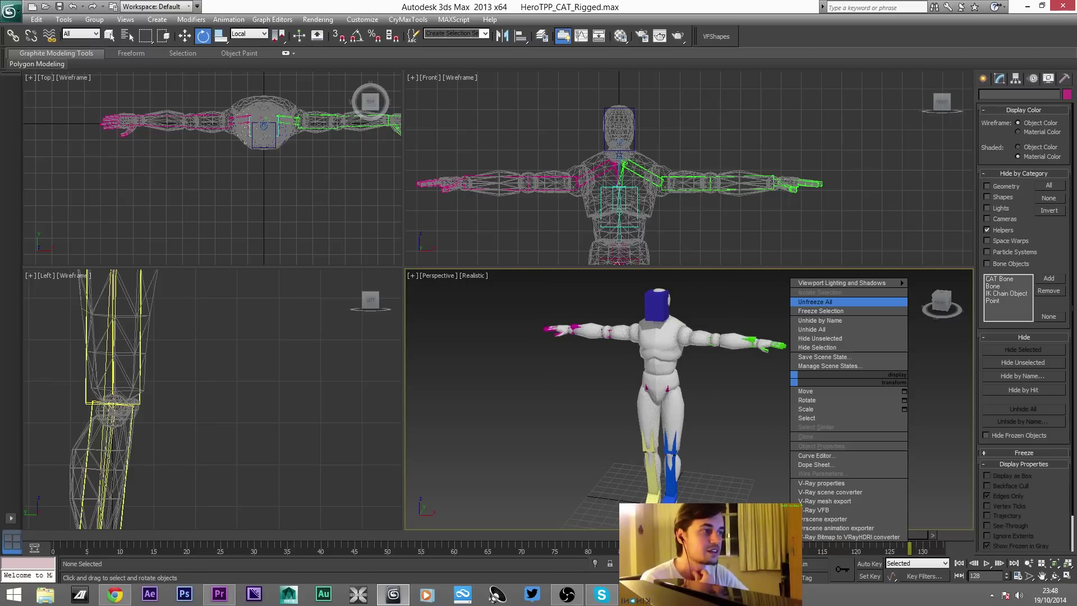
click(779, 331)
right_click(702, 359)
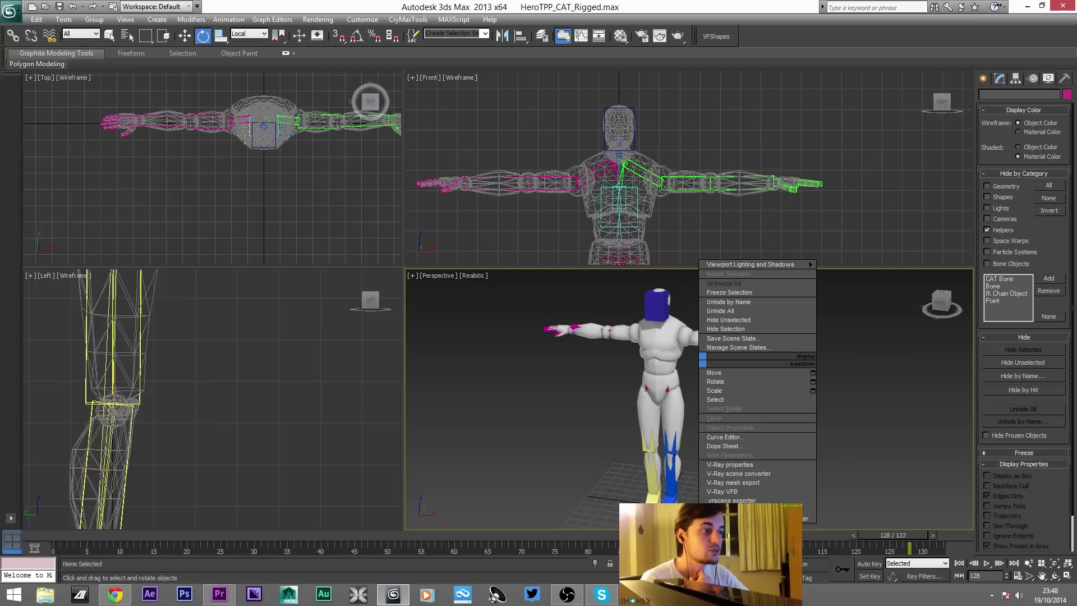
click(725, 284)
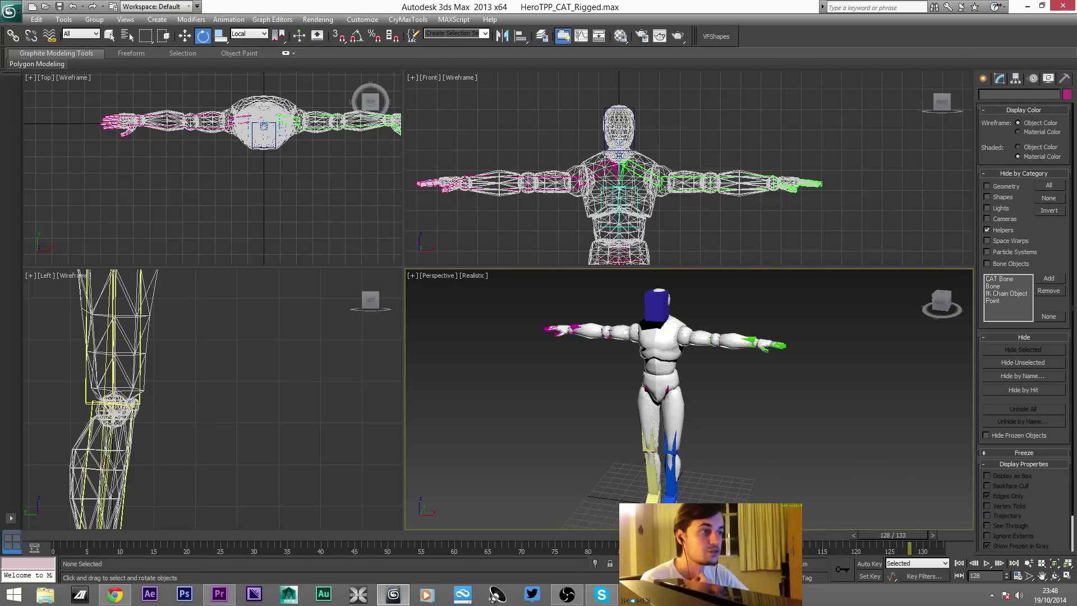
Select the HeroTPP mesh with all the CAT bones and start exporting only the selection as an FBX file named biped_03
click(669, 340)
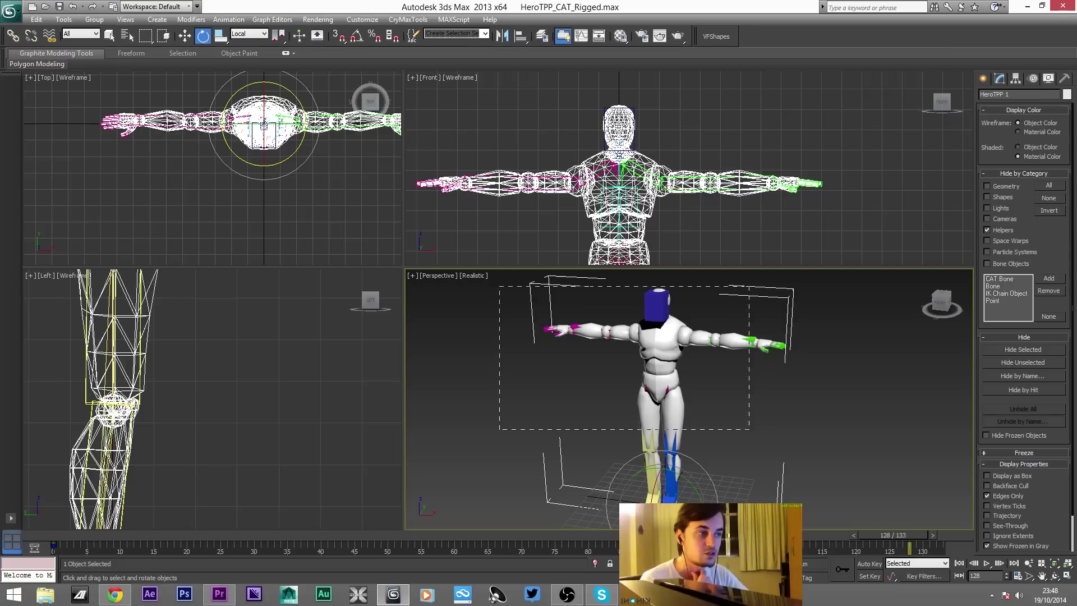
key(ctrl+i)
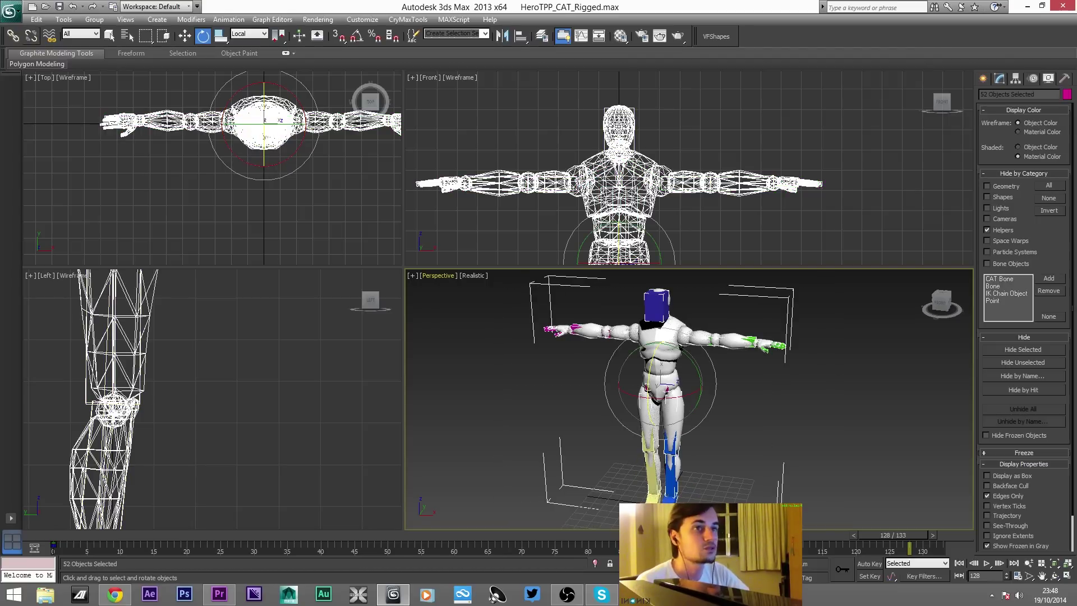
click(10, 10)
mouse_move(40, 190)
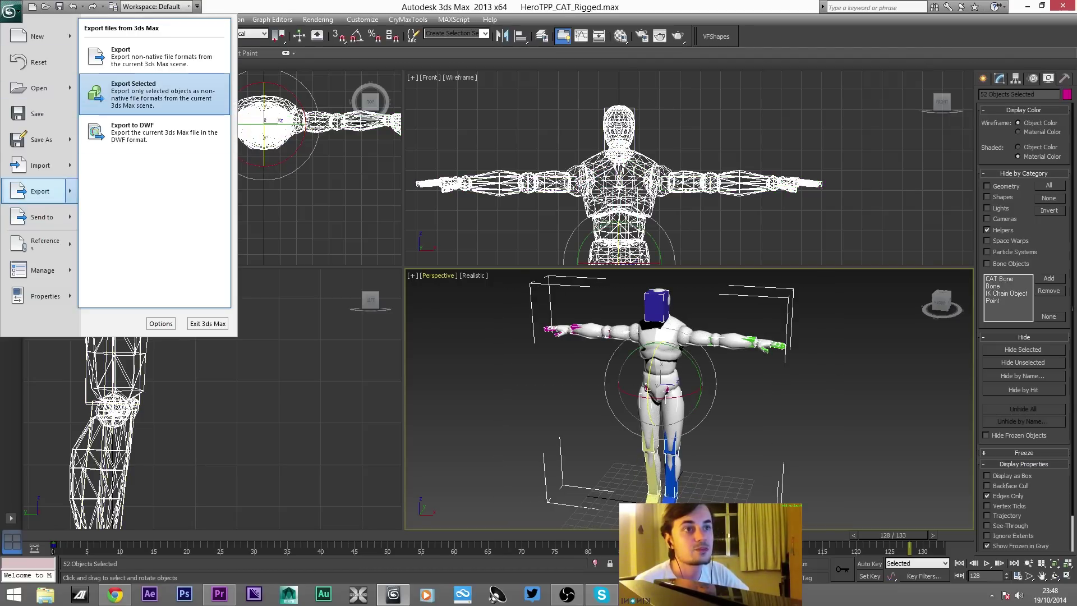
click(152, 93)
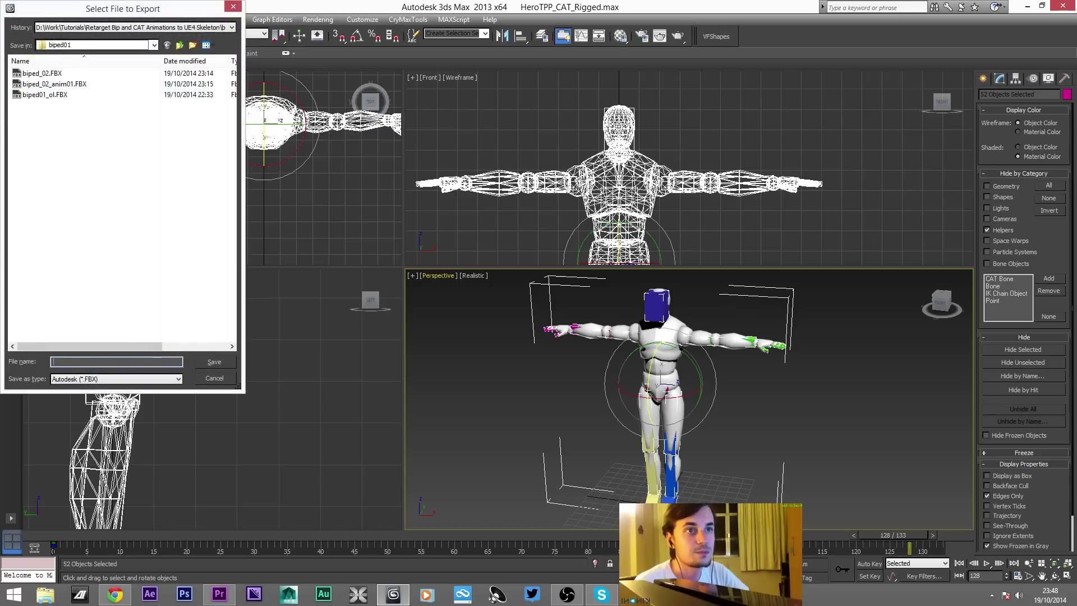
text(biped)
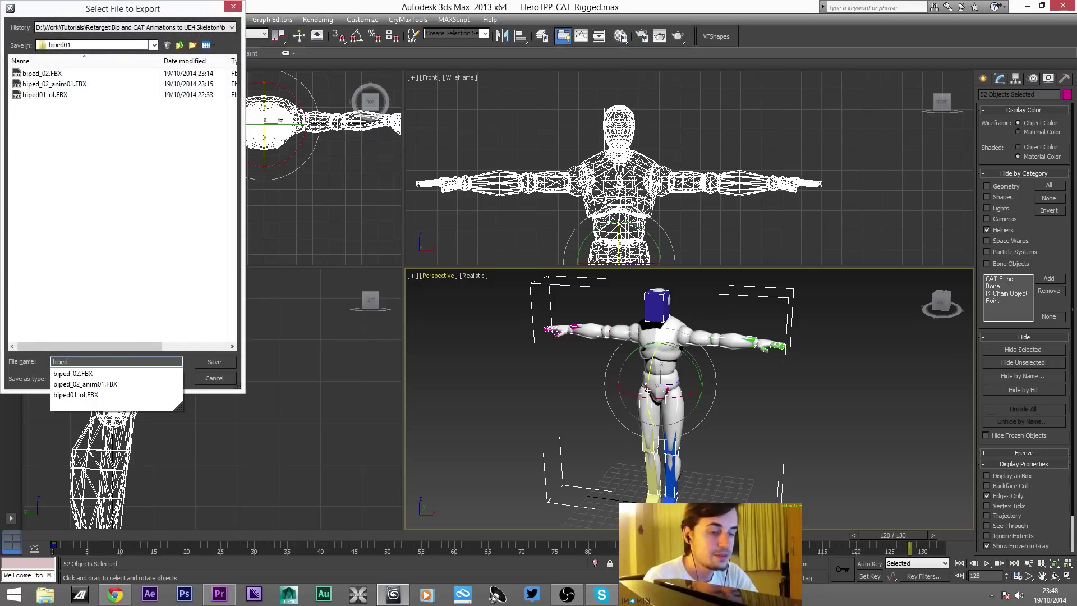
text(_03)
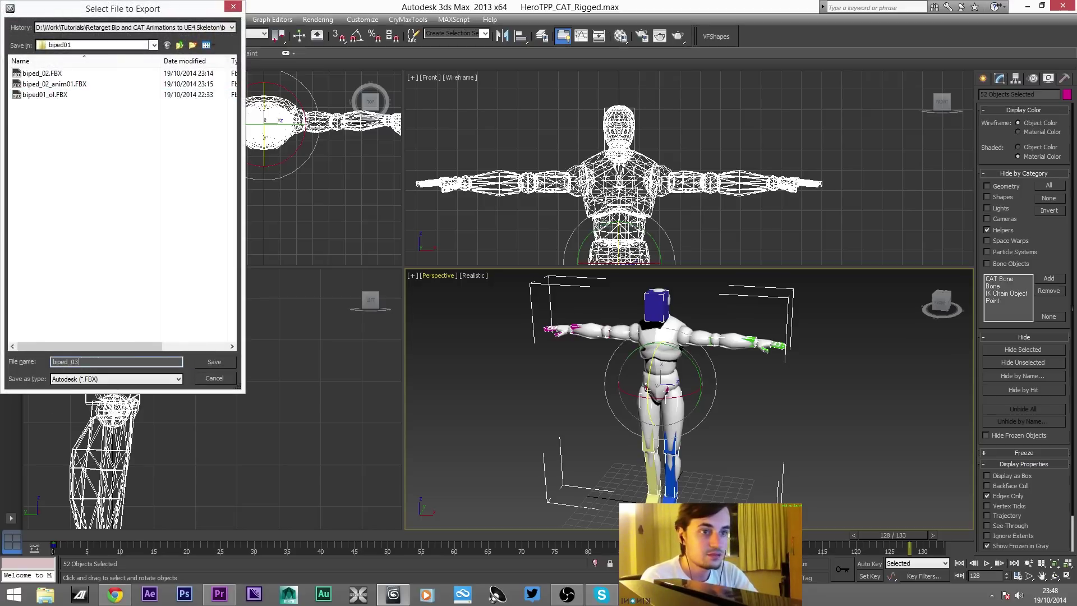
key(Return)
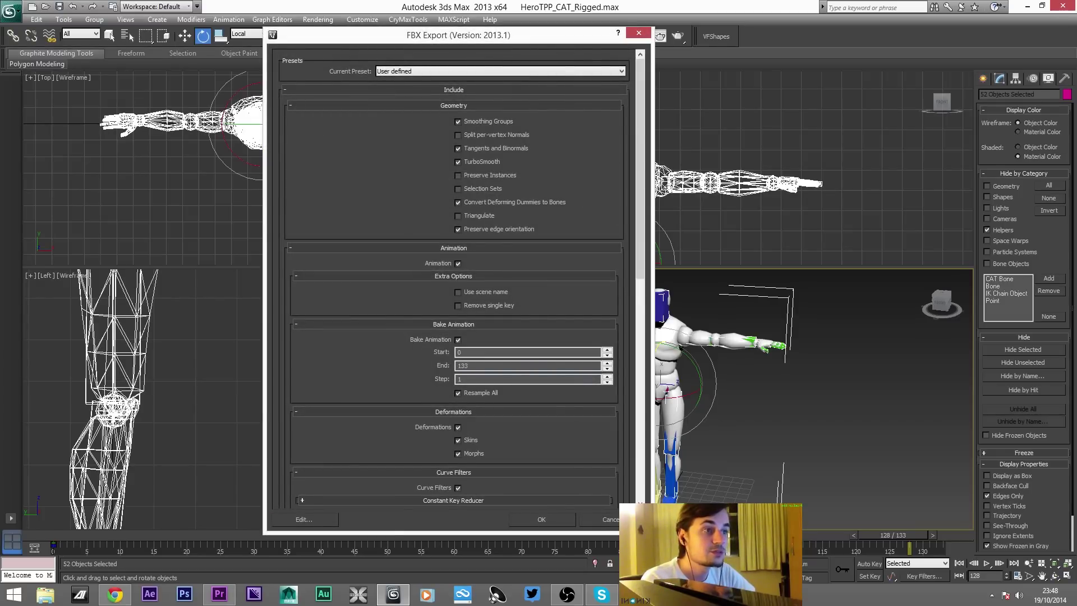
Turn off Animation in the FBX export options and complete the export
click(458, 263)
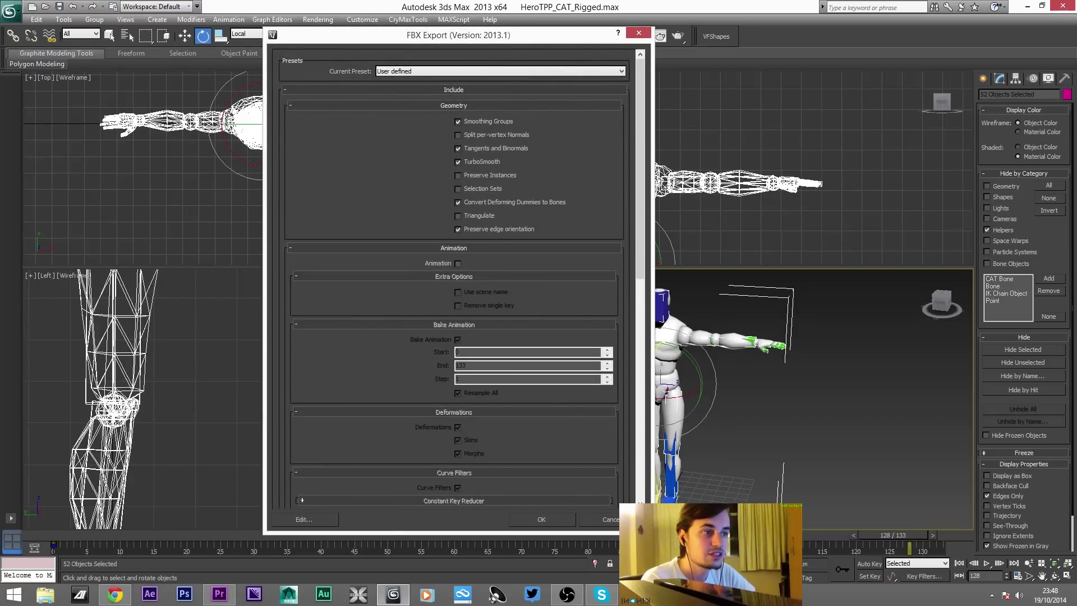
key(Return)
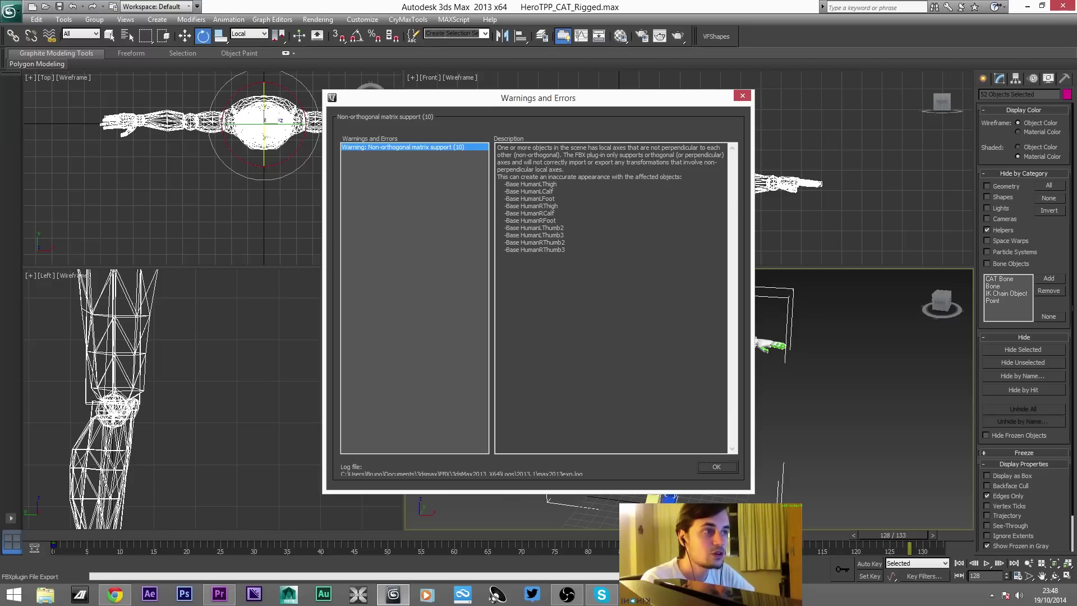
click(728, 465)
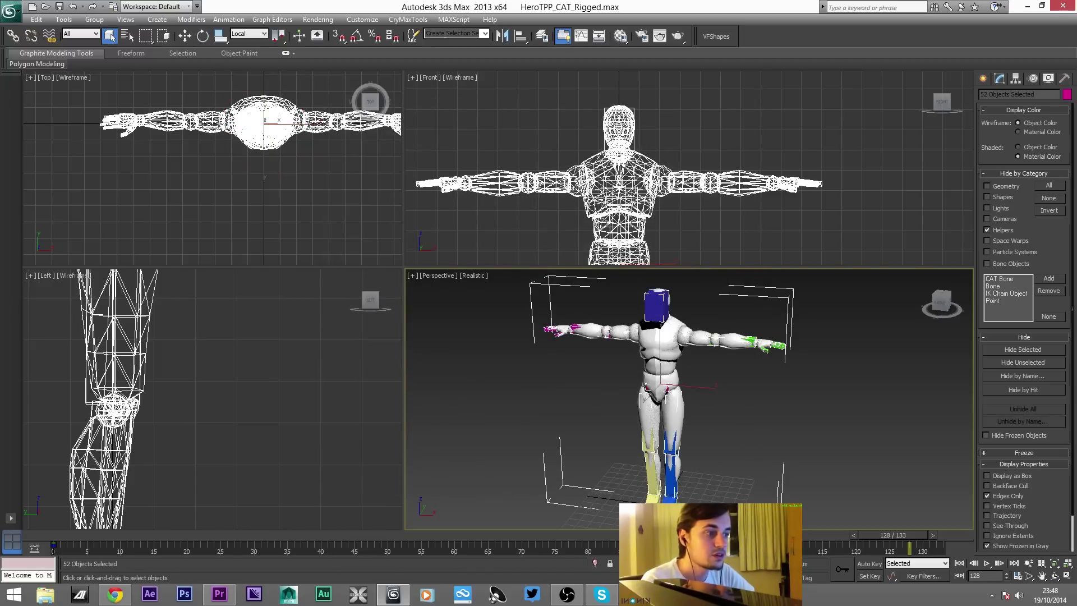
Unhide the Helpers category, switch the CAT base rig back to animation mode, and check the motion at frame 118
middle_drag(689, 400, 690, 393)
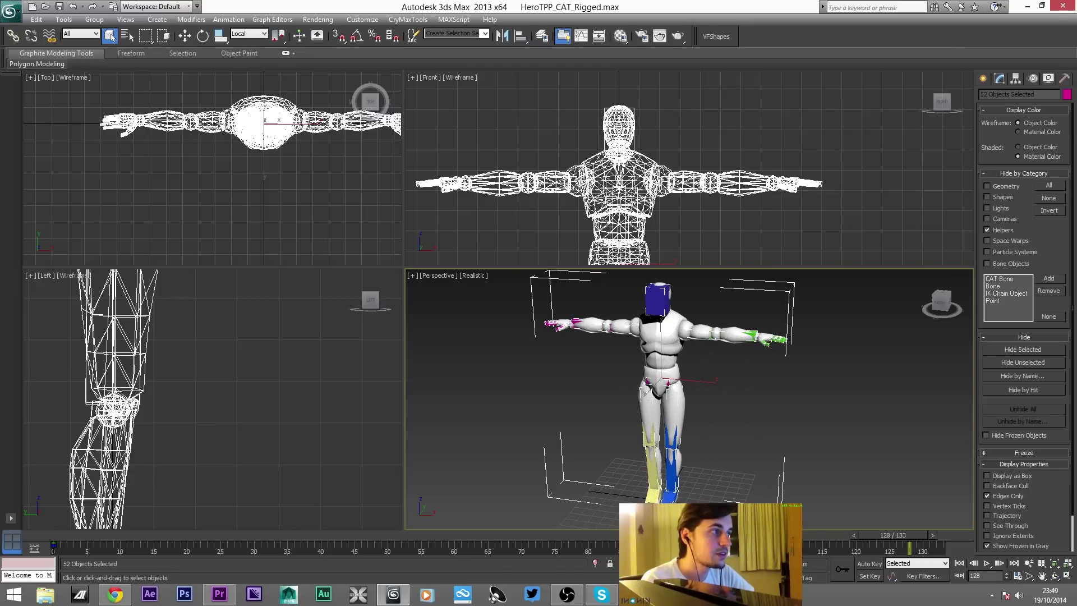
click(987, 230)
click(863, 381)
click(713, 496)
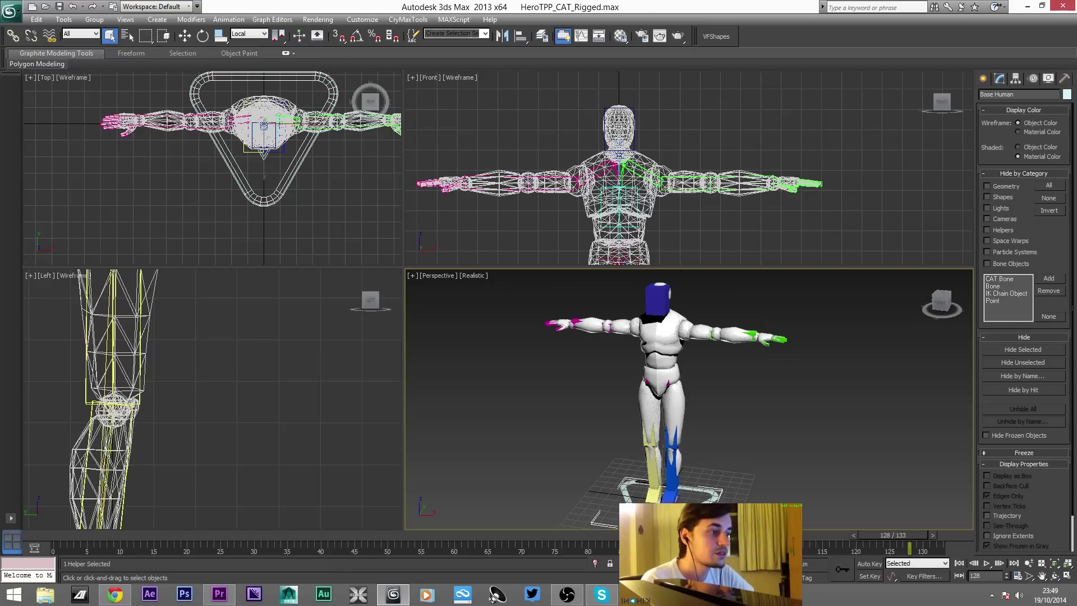
click(1016, 78)
click(1000, 78)
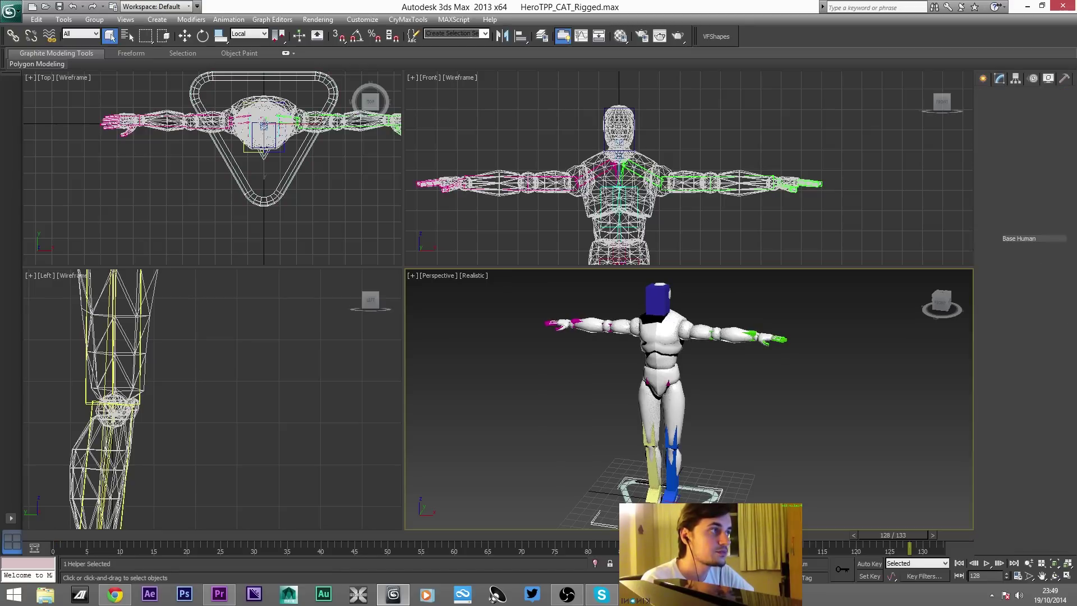
click(1033, 78)
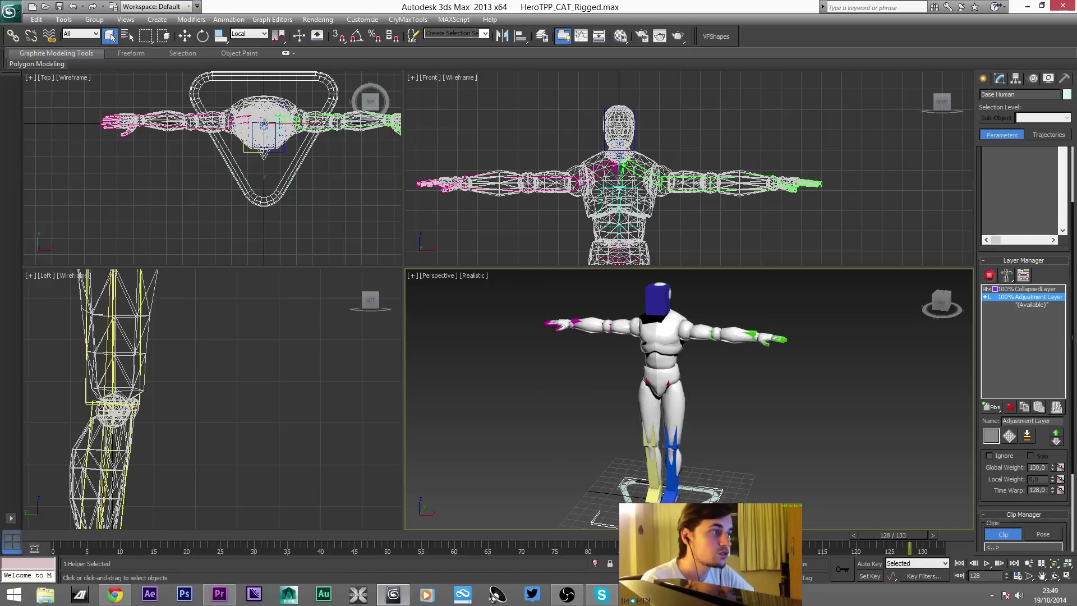
click(990, 275)
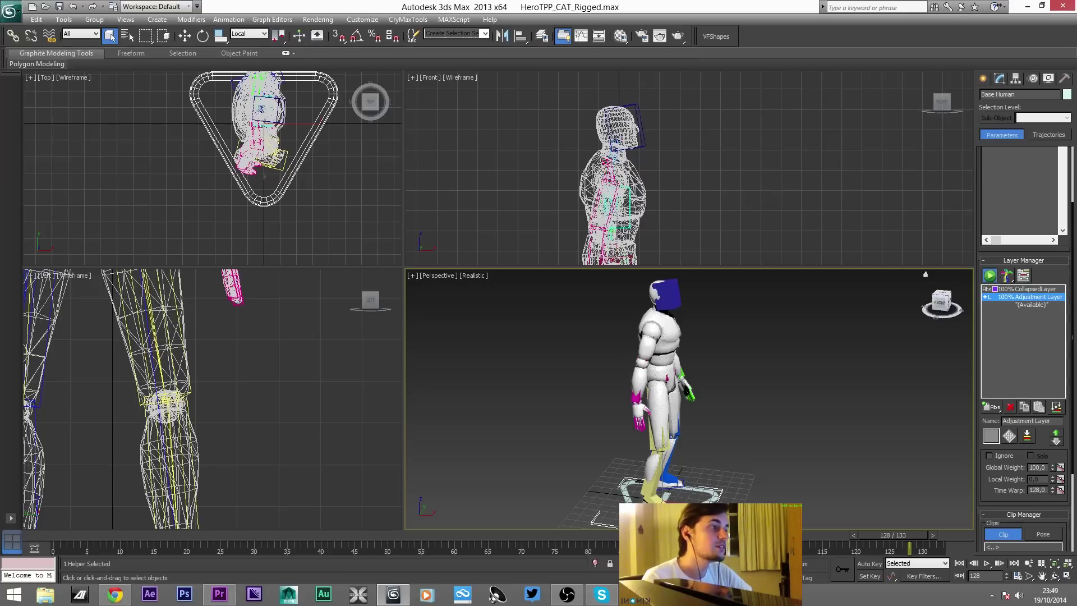
middle_drag(785, 370, 799, 362)
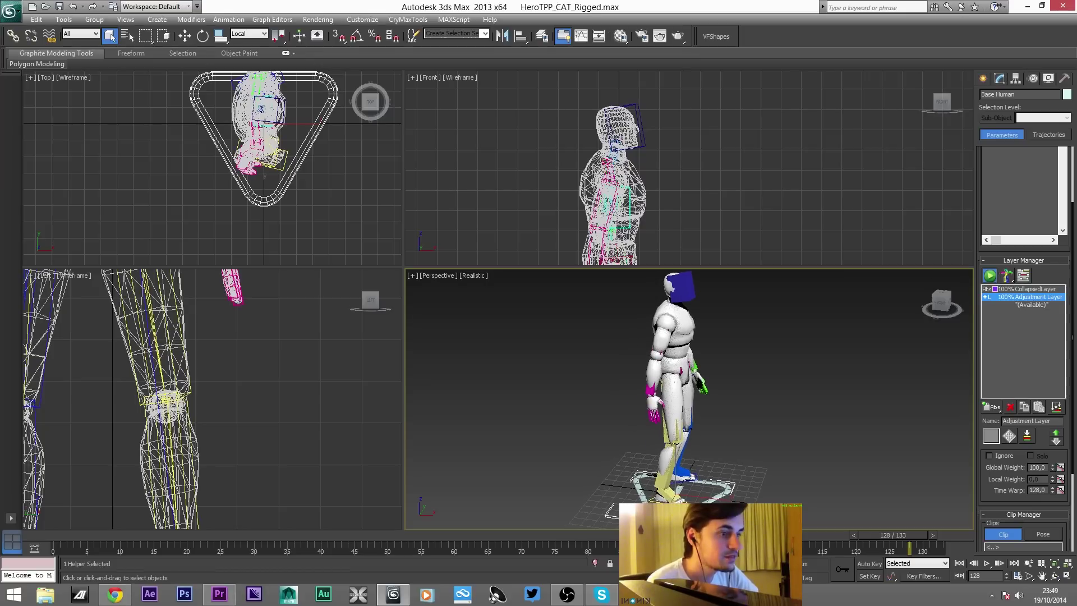
drag(893, 535, 843, 535)
Hide the Helpers category again and select the mesh together with all the rig bones
click(1048, 78)
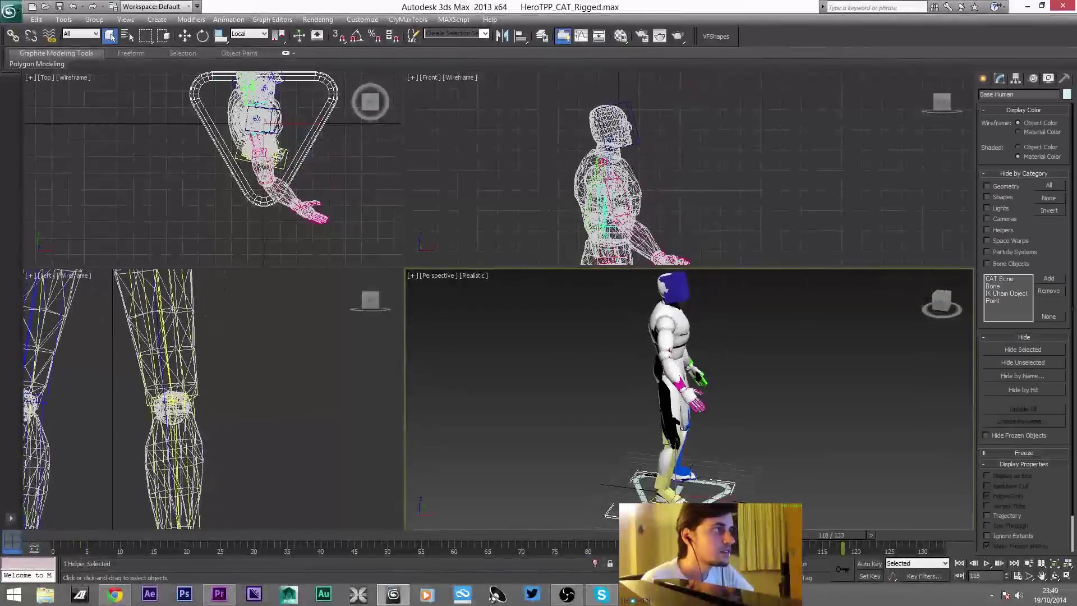
click(987, 230)
scroll(681, 393, down, 4)
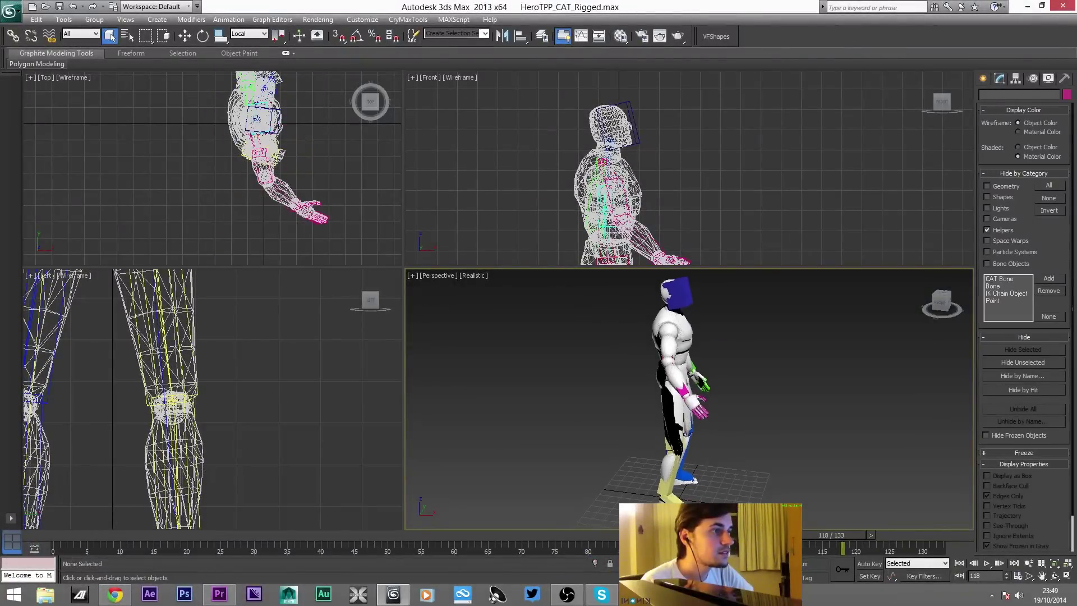
drag(585, 303, 767, 496)
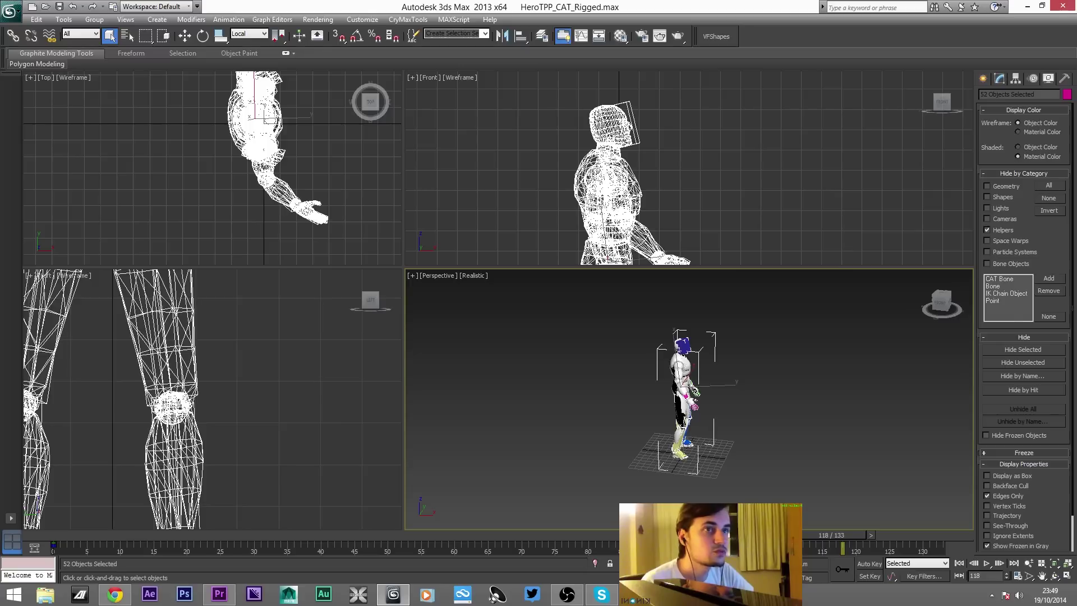
Start exporting only the selected objects as an FBX file named biped_03_anim01
click(11, 10)
mouse_move(43, 183)
click(144, 89)
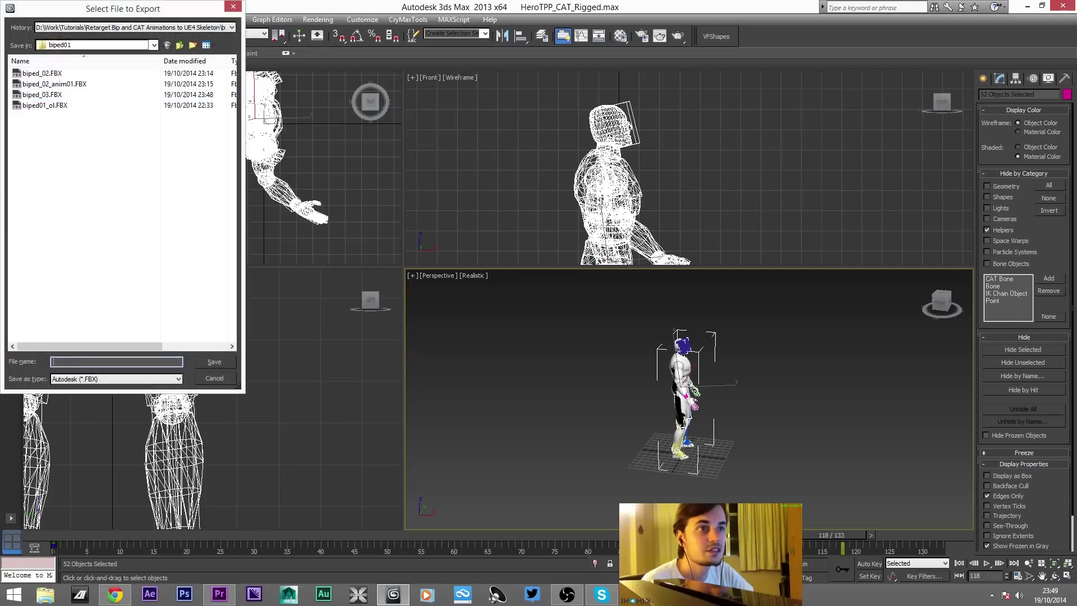
click(42, 94)
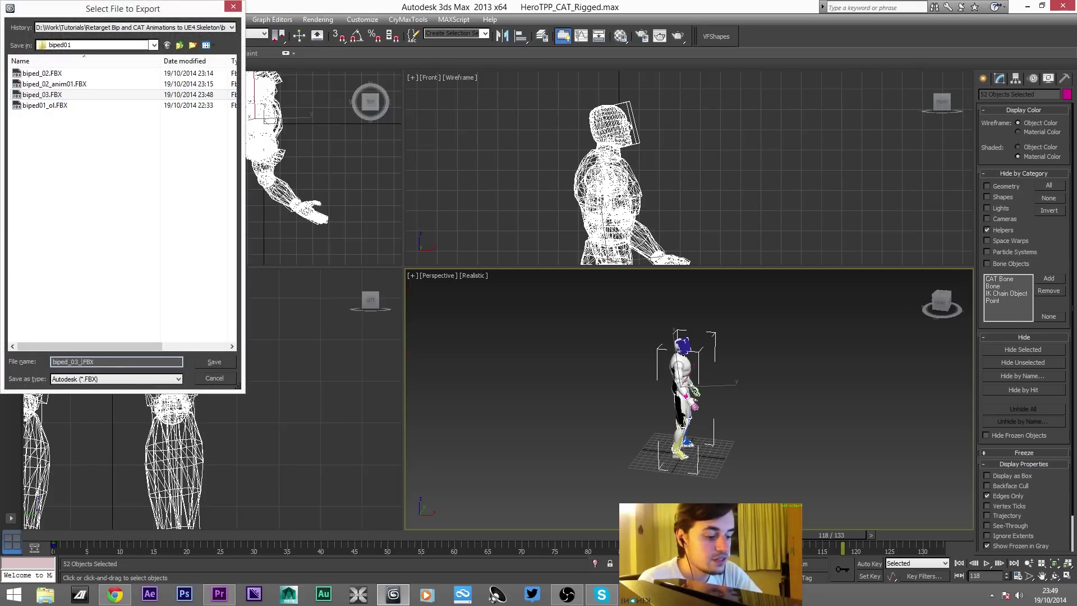
key(Return)
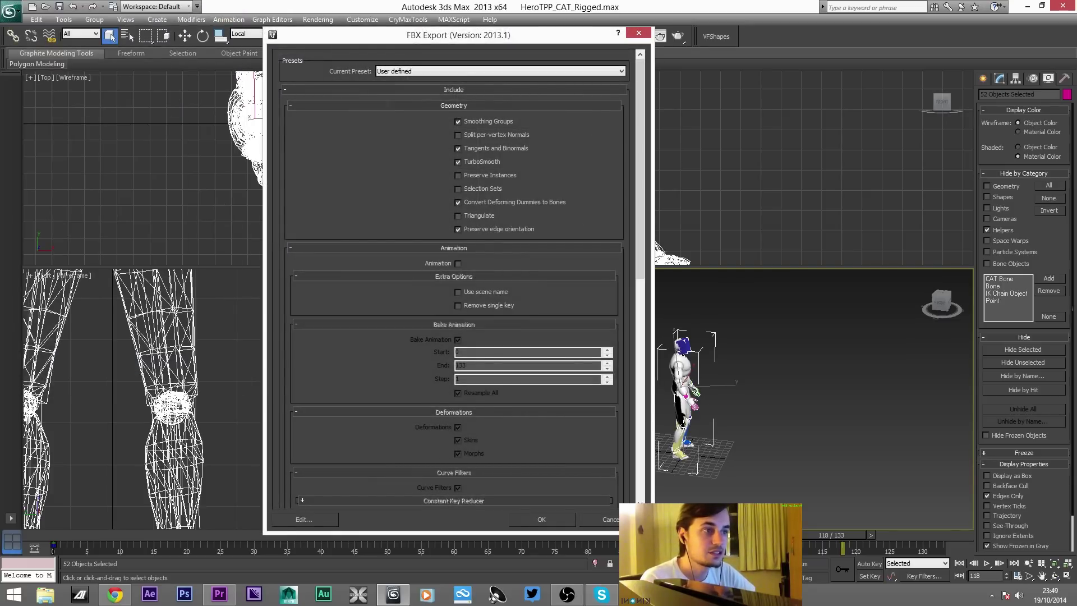
Enable Animation in the FBX export options, with animation baked over frames 0 to 133, and complete the export
click(458, 264)
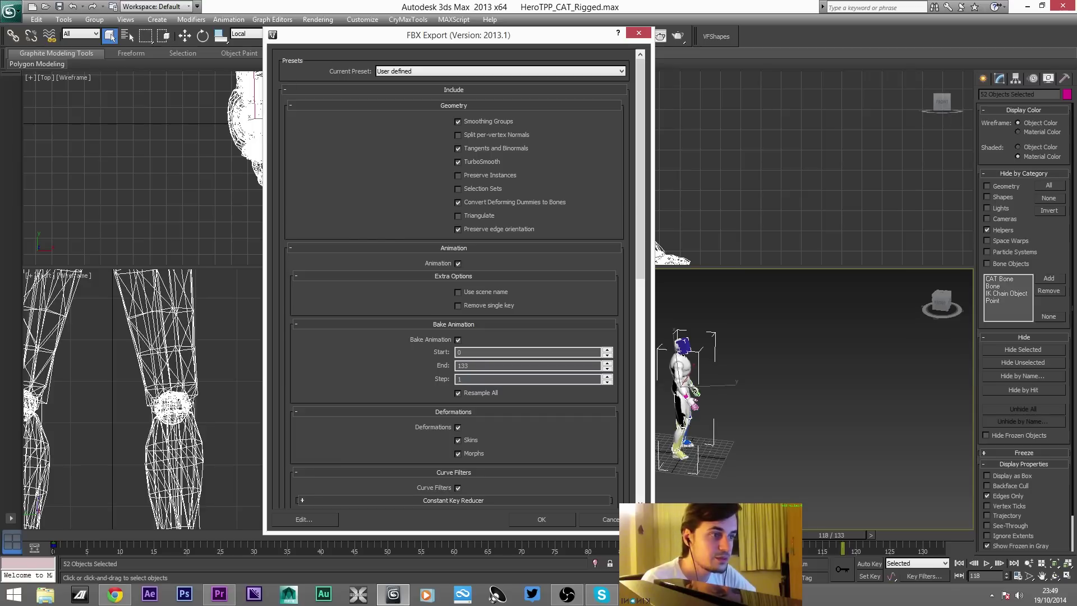
scroll(453, 281, down, 8)
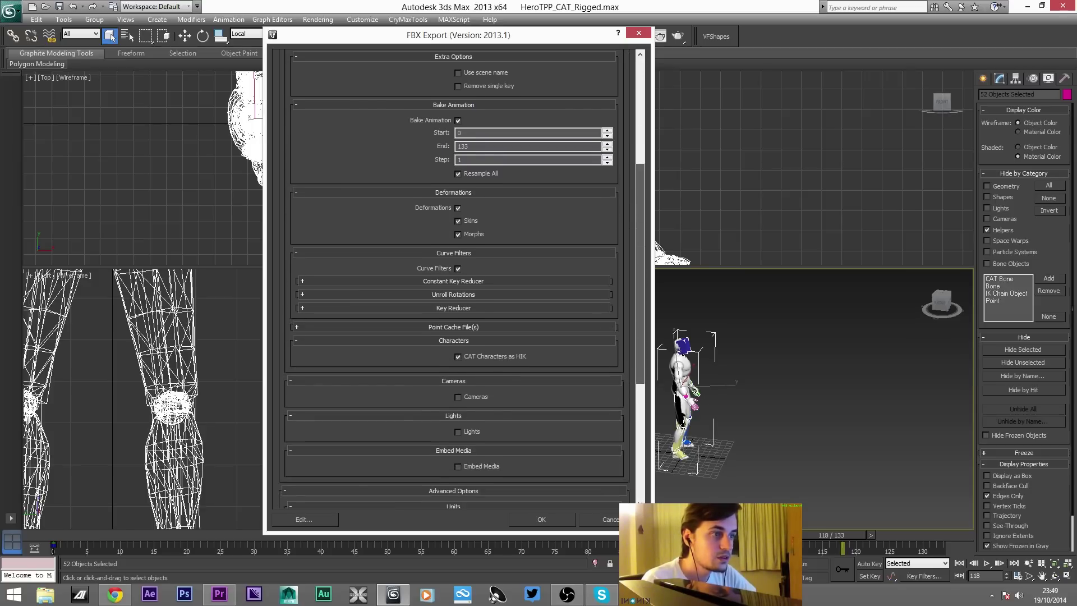
scroll(453, 280, down, 3)
click(542, 519)
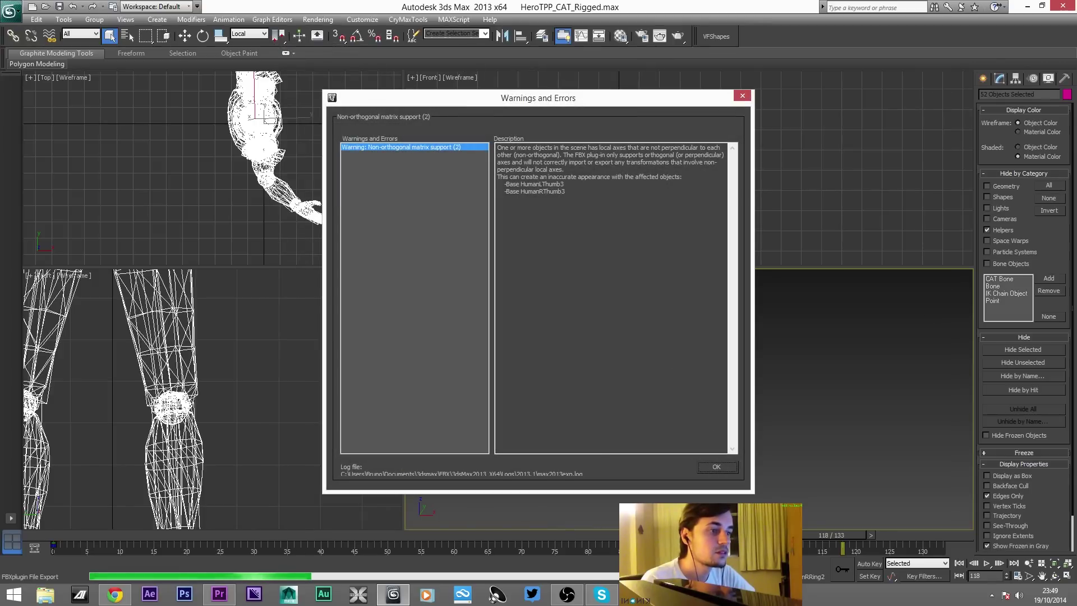
key(Return)
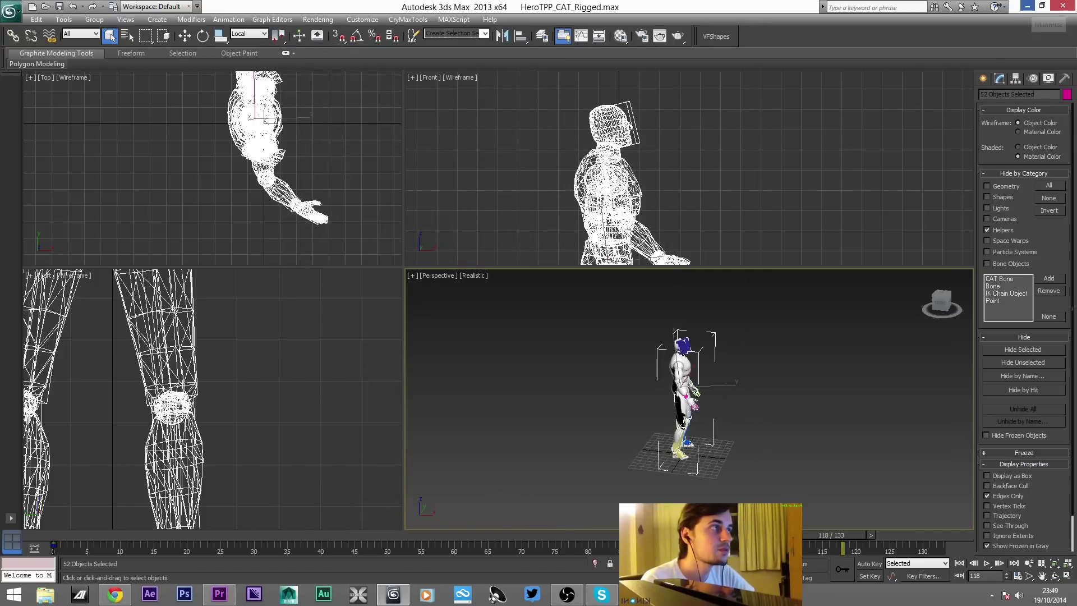
Switch to Unreal Editor and create a folder named biped03 in the root Game folder of the Content Browser
click(1027, 6)
click(637, 595)
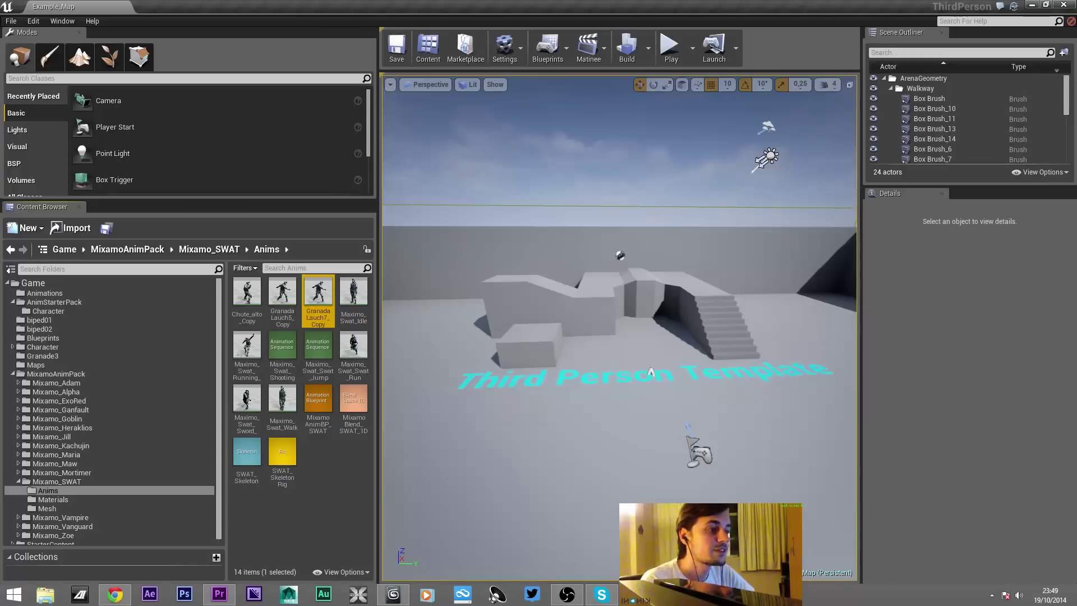
click(32, 282)
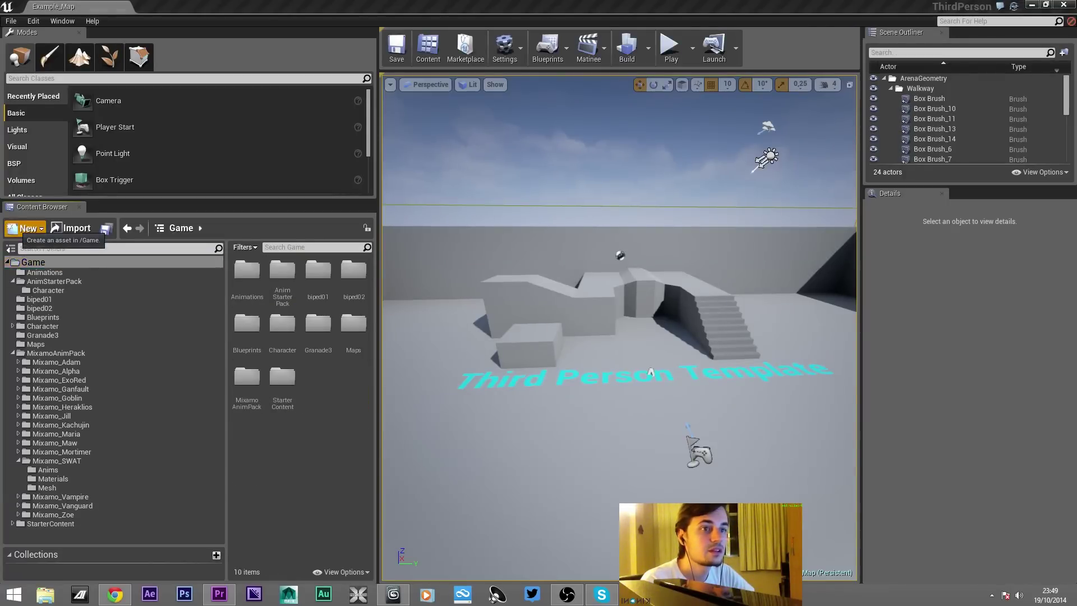
click(25, 228)
click(33, 251)
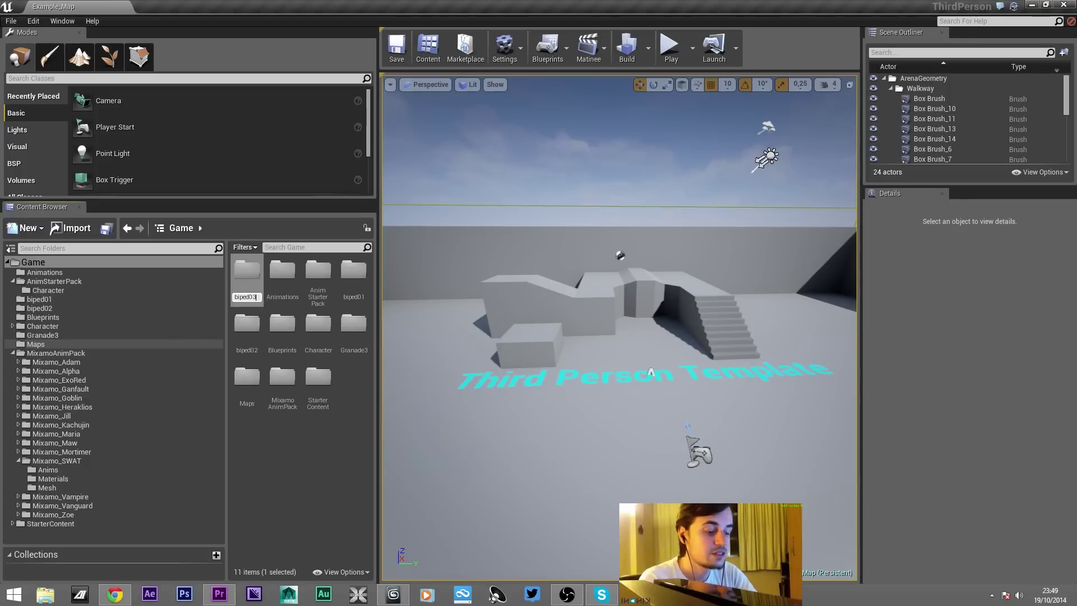
key(Return)
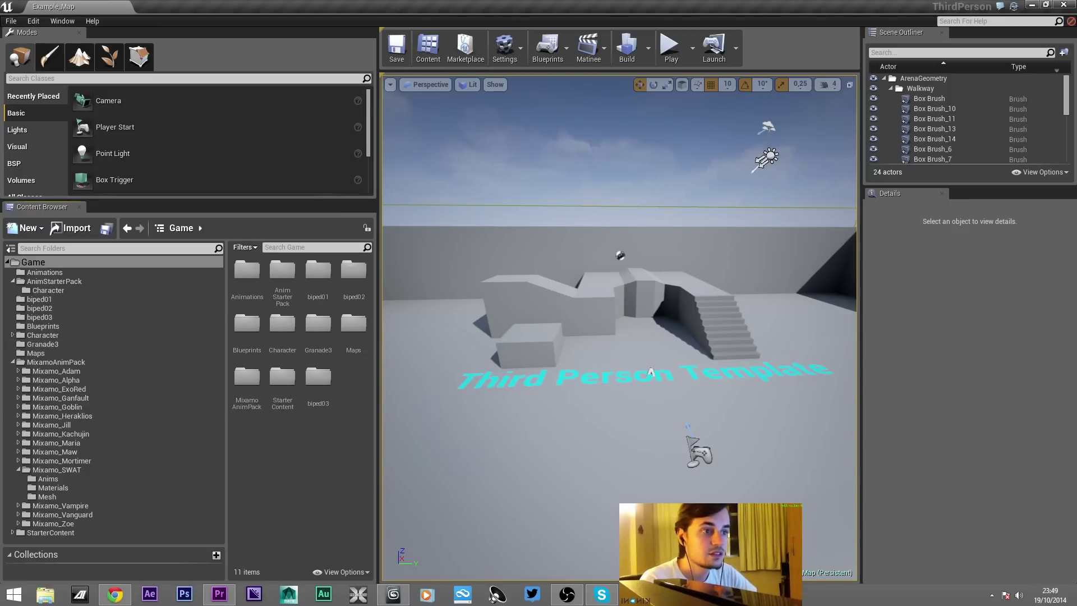
Import biped_03.FBX into the biped03 folder with Import Mesh and Import as Skeletal enabled and no existing skeleton assigned
double_click(318, 377)
click(71, 228)
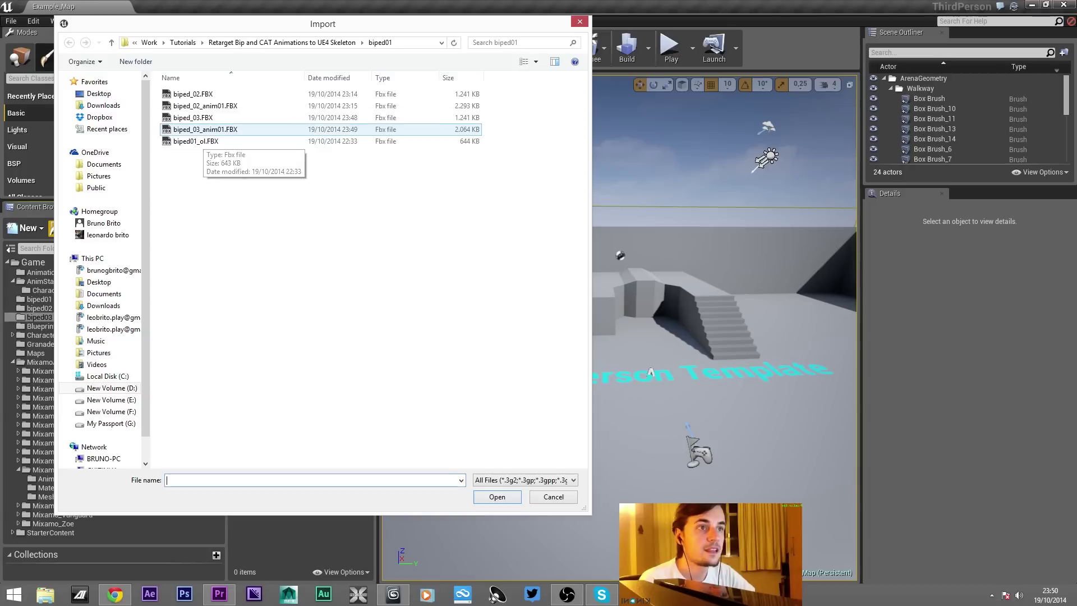
click(203, 119)
click(498, 497)
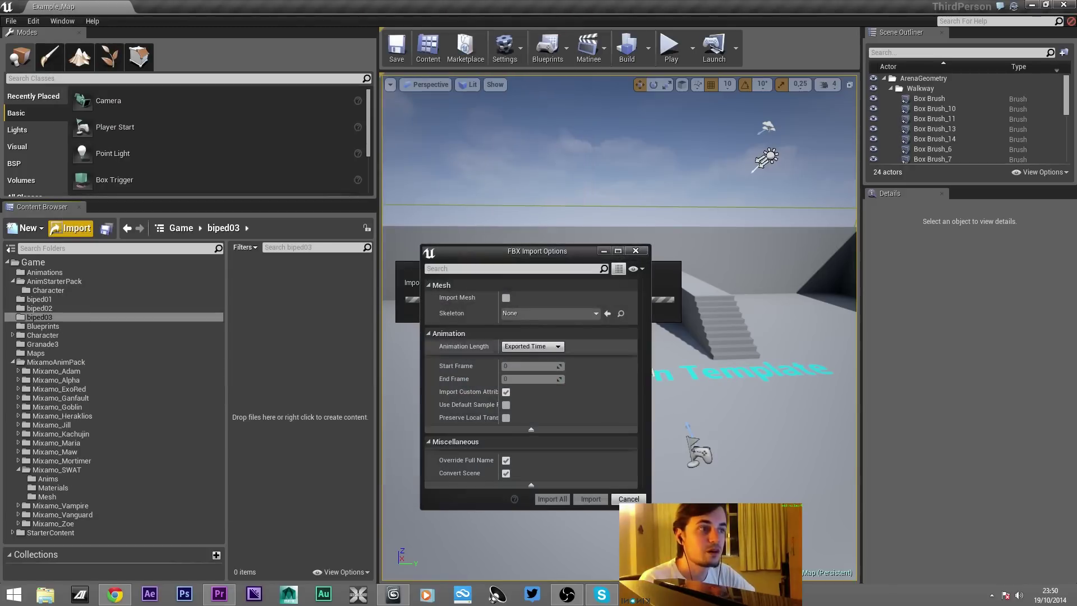
click(506, 298)
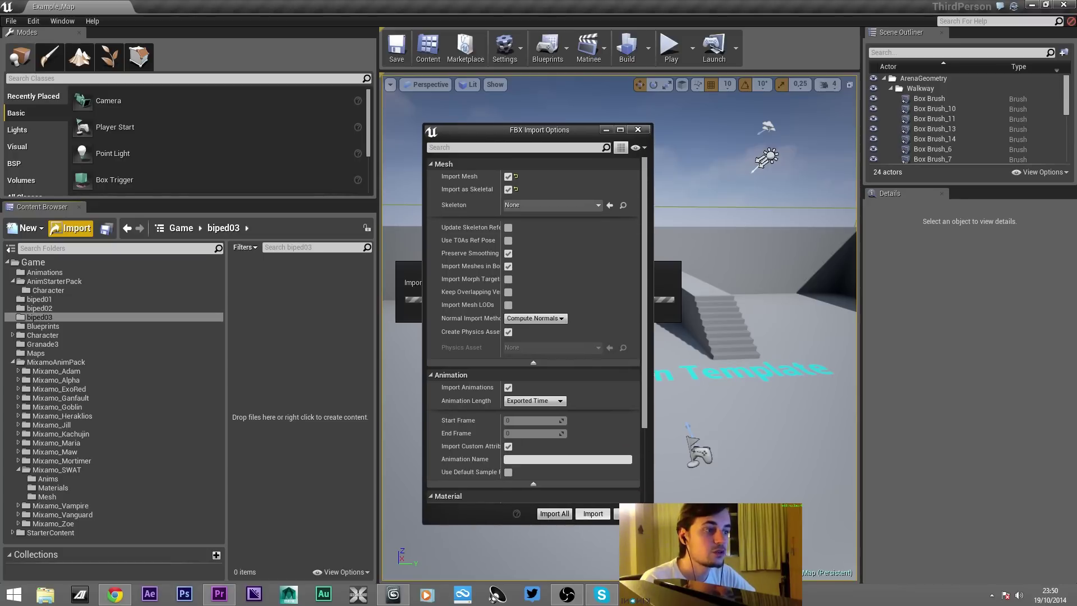
click(593, 513)
Open the biped_03 skeletal mesh, display its bones and examine the rigged figure in the preview
click(312, 270)
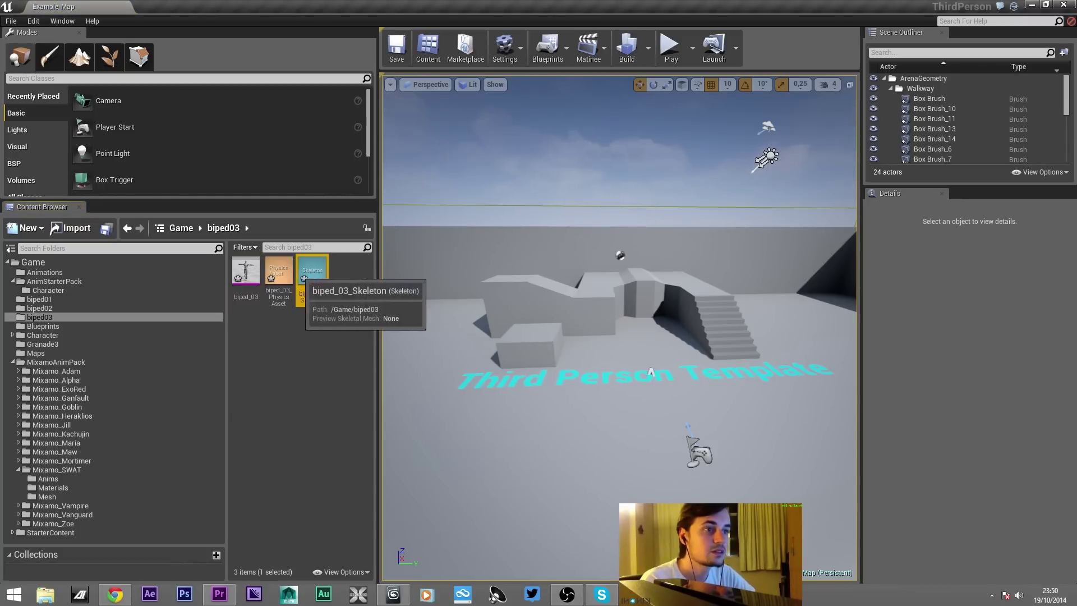
double_click(245, 270)
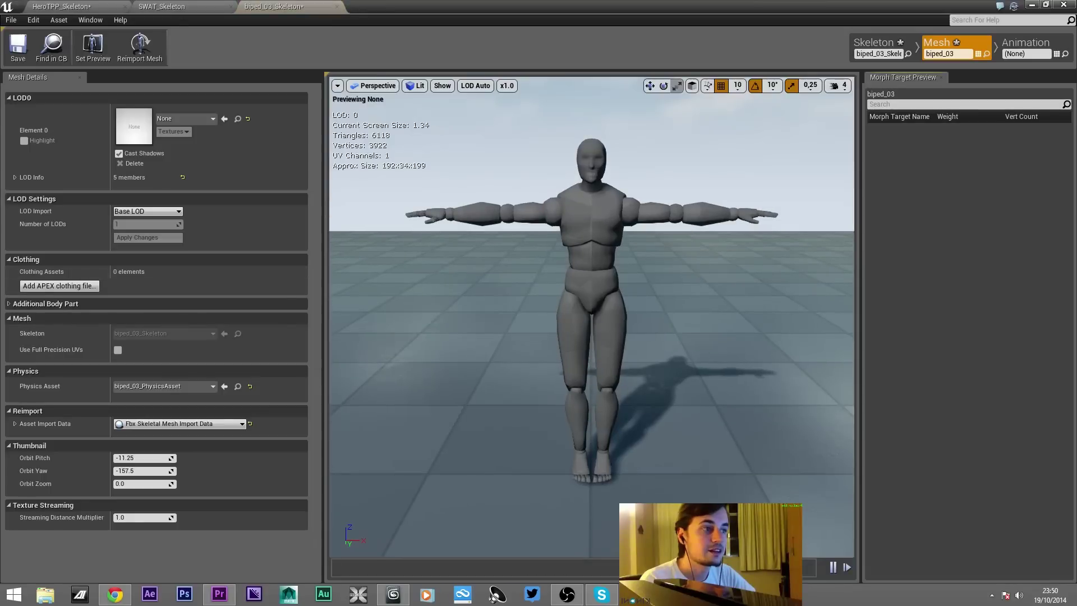
click(442, 85)
click(465, 297)
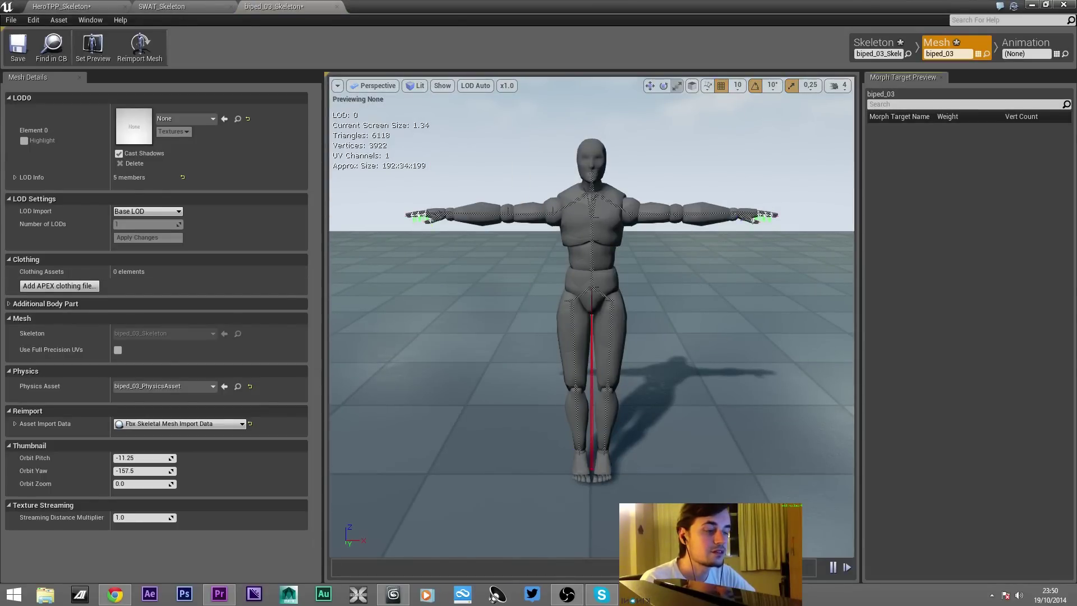
mouse_move(532, 314)
alt+mouse_down()
mouse_move(774, 350)
mouse_move(898, 306)
mouse_move(533, 314)
alt+mouse_up()
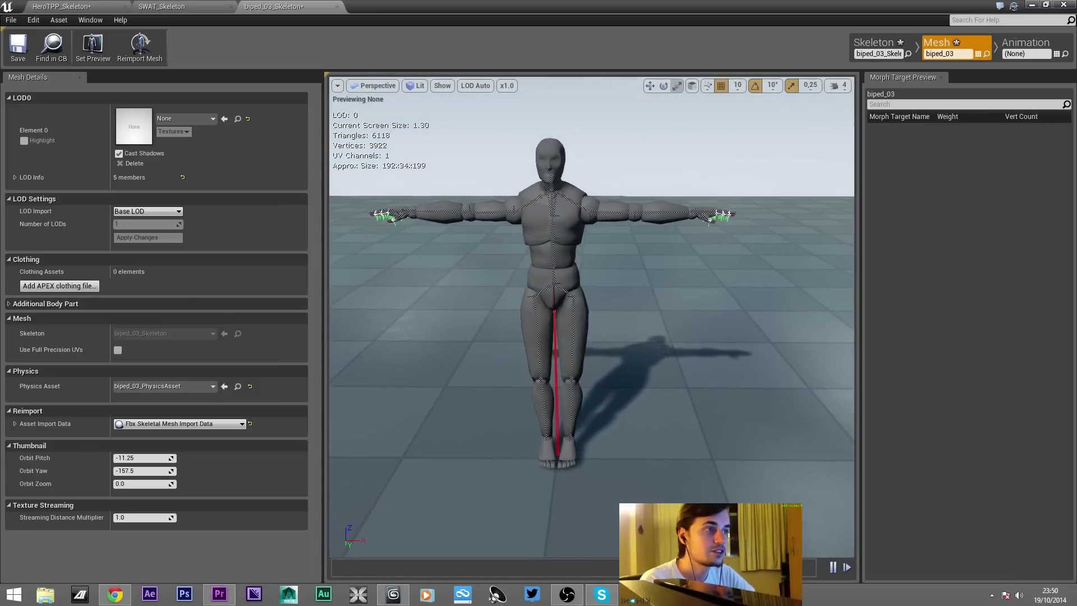
middle_drag(533, 314, 314, 289)
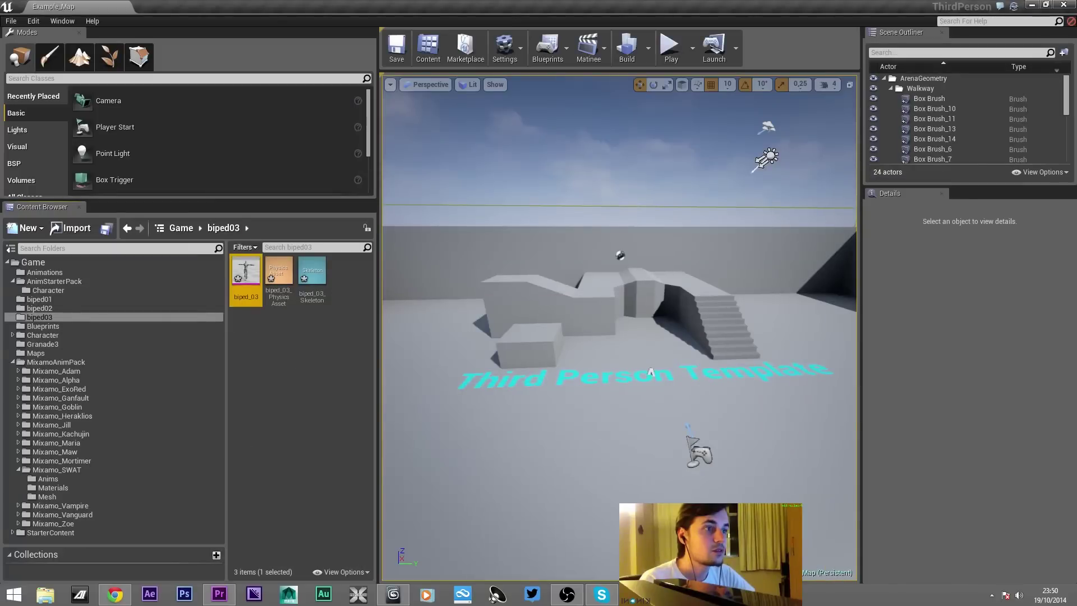
Import biped_03_anim01.FBX into the biped03 folder as animation only, with Import Mesh disabled and biped_03_Skeleton as its skeleton
click(71, 228)
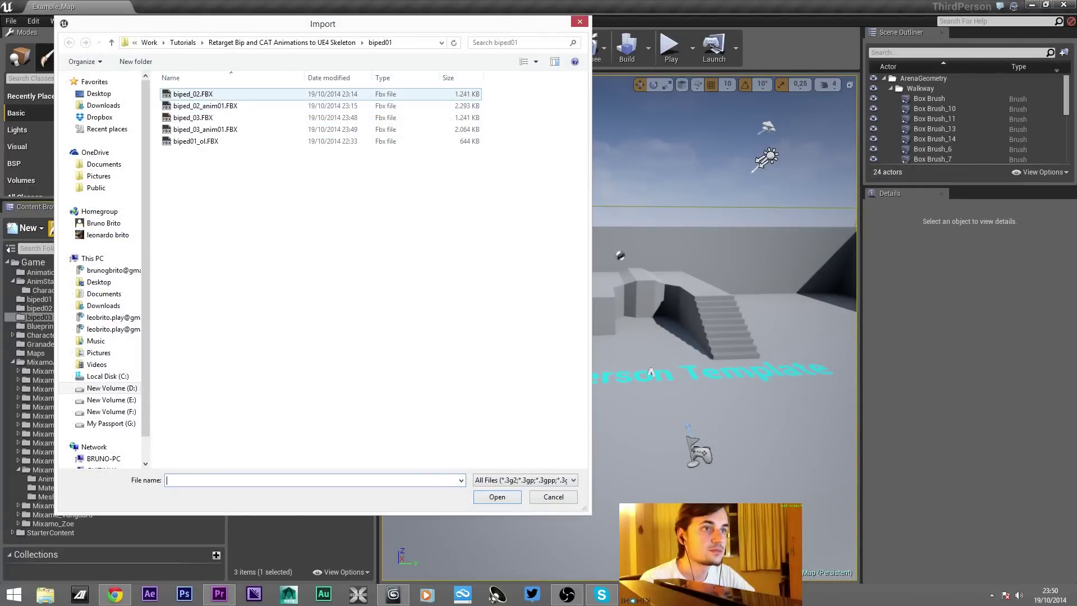
click(206, 106)
click(206, 130)
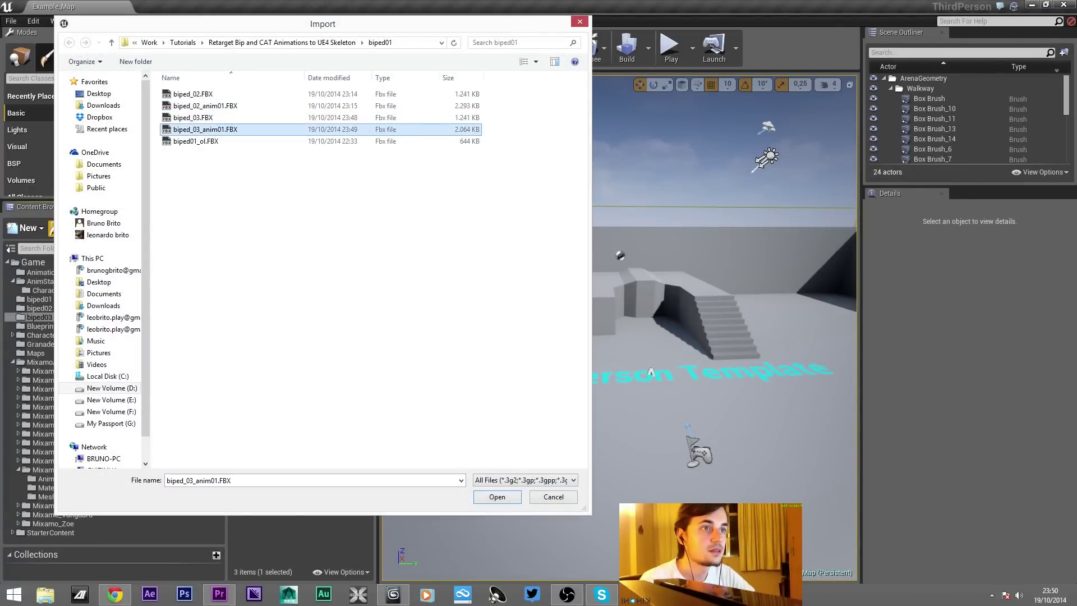
click(497, 497)
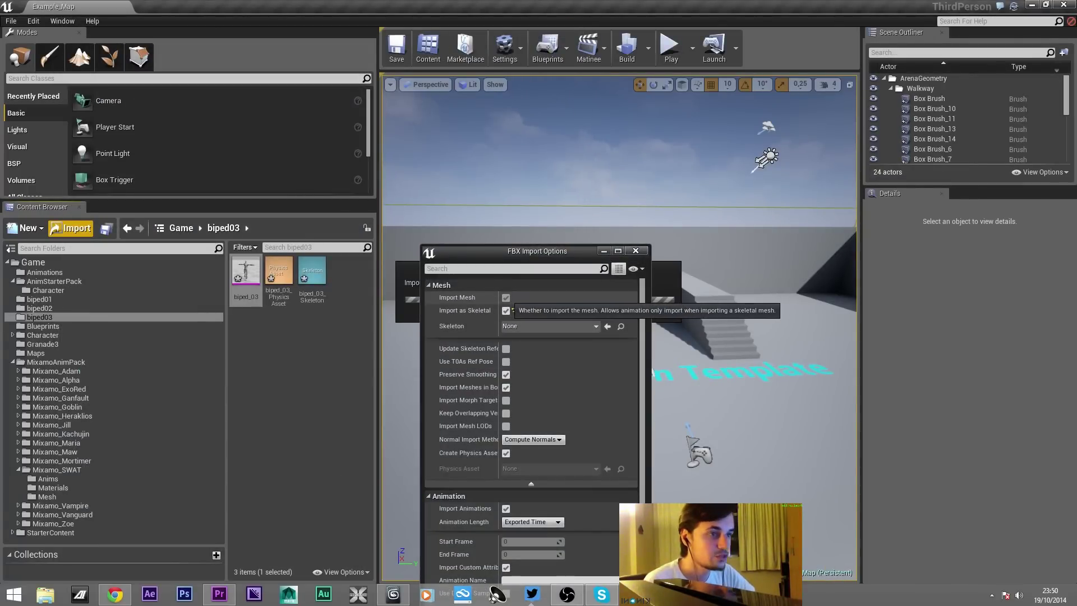
click(506, 297)
click(550, 313)
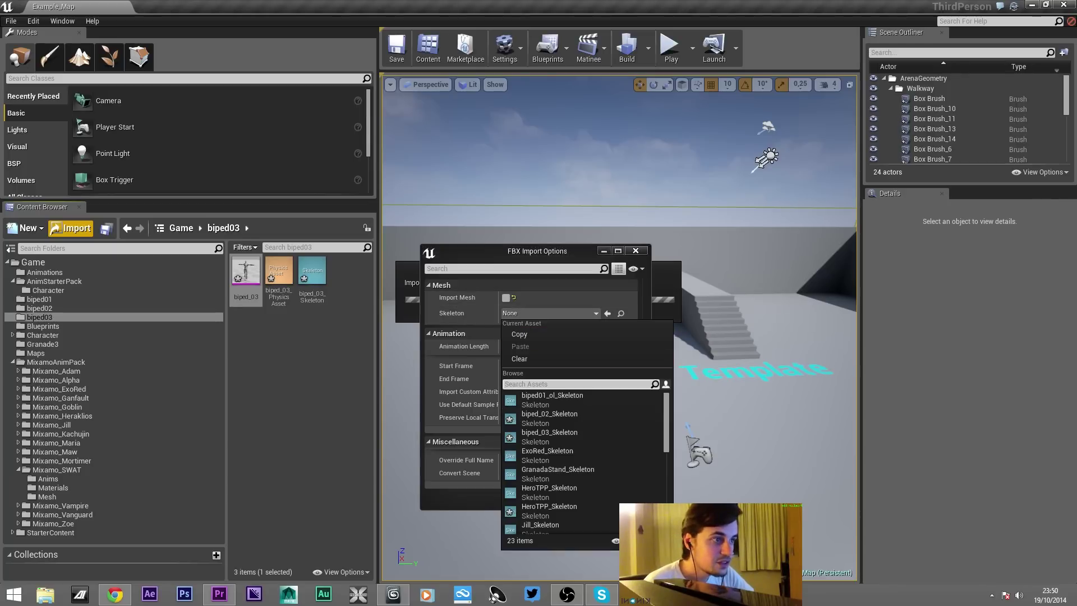
click(550, 433)
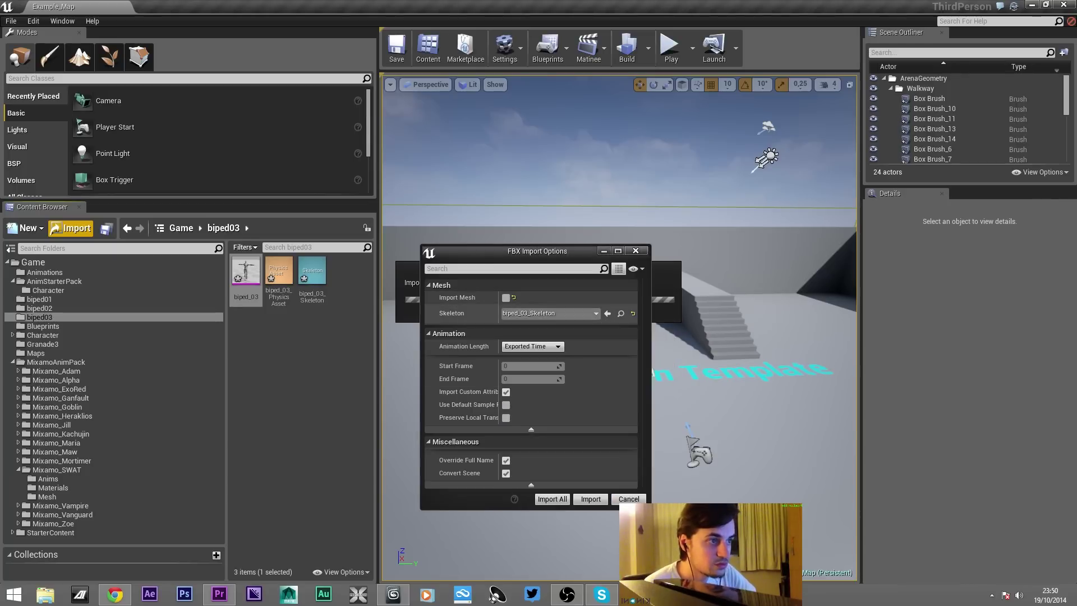
click(591, 499)
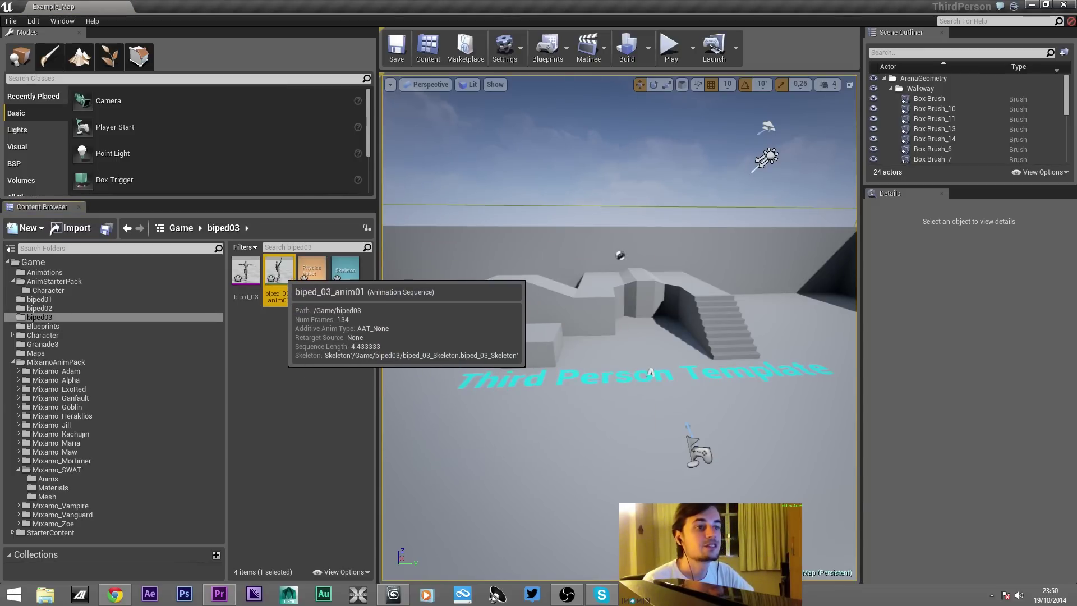
Open the biped_03_anim01 animation sequence and examine its playback from the front of the mannequin
double_click(279, 272)
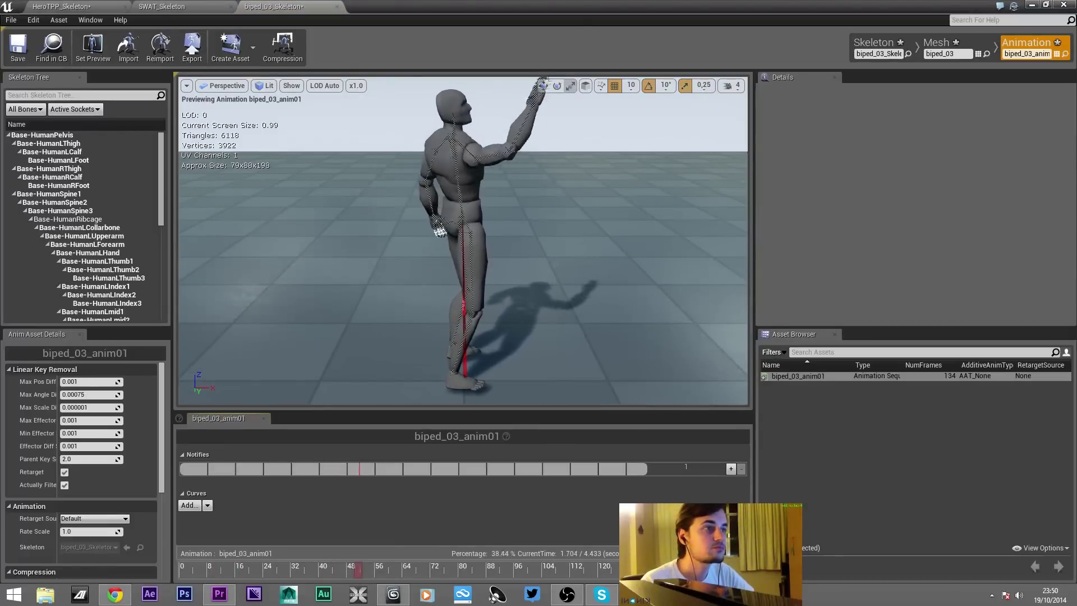
key(d)
right_drag(463, 241, 387, 253)
key(w)
key(s)
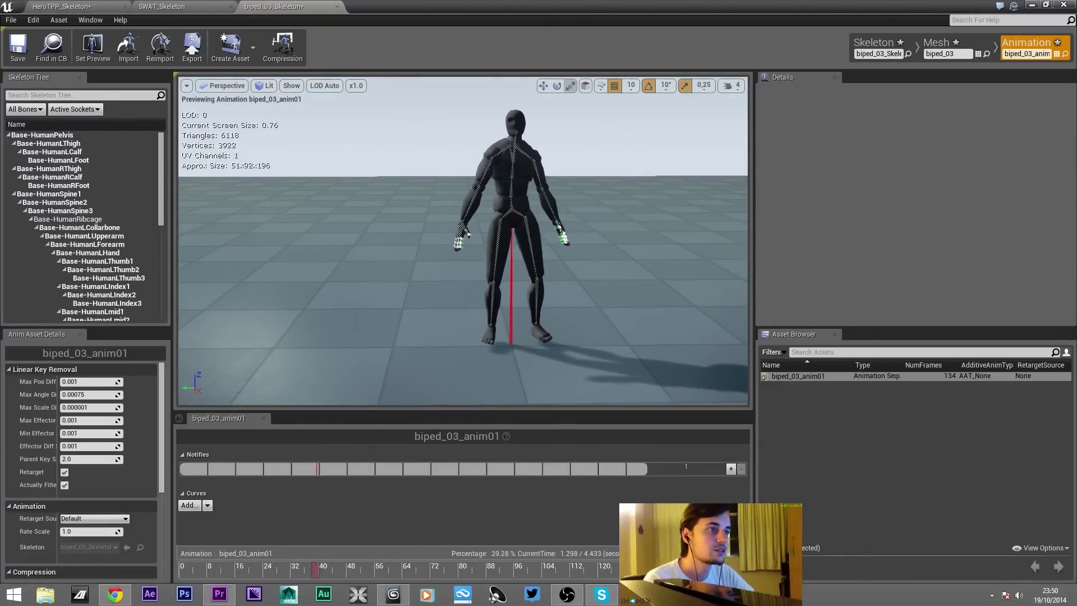
Restore the animation editor to a smaller floating window beside the Content Browser and pause the preview playback
click(1047, 4)
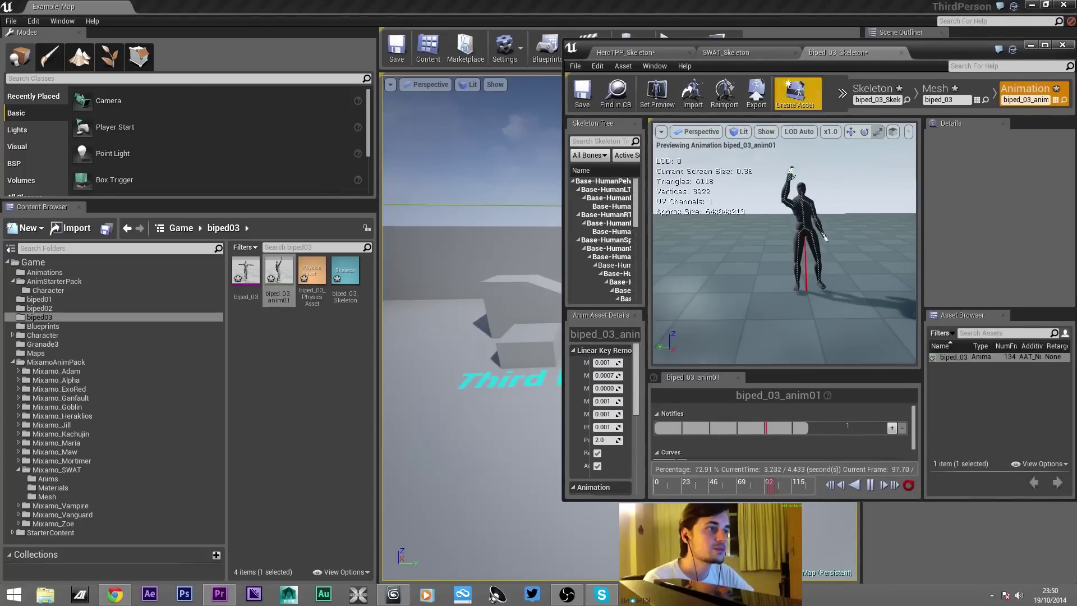
click(870, 484)
drag(945, 49, 872, 59)
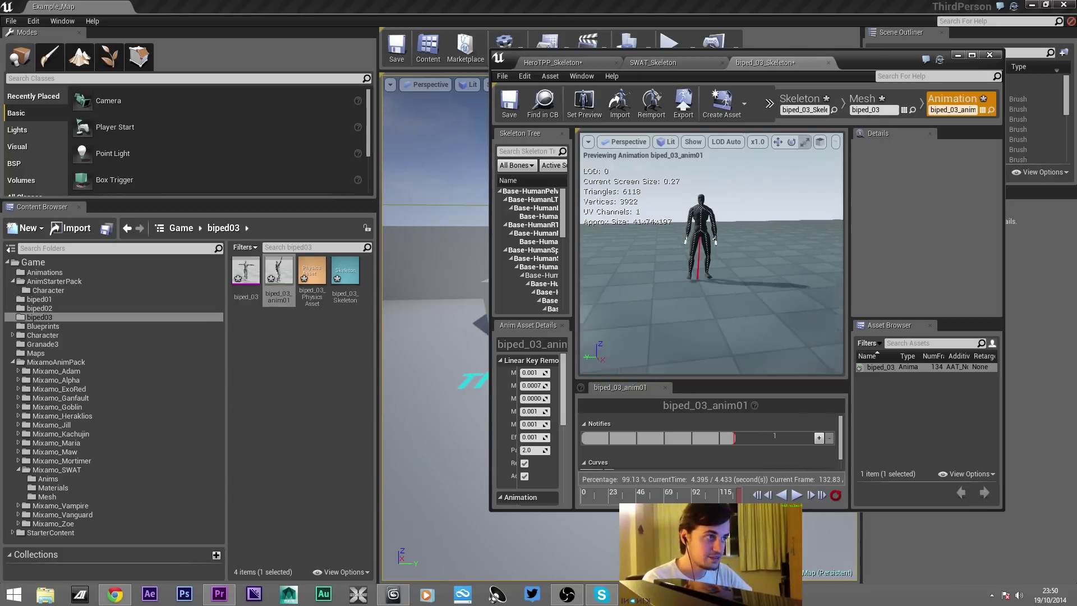
scroll(710, 258, up, 3)
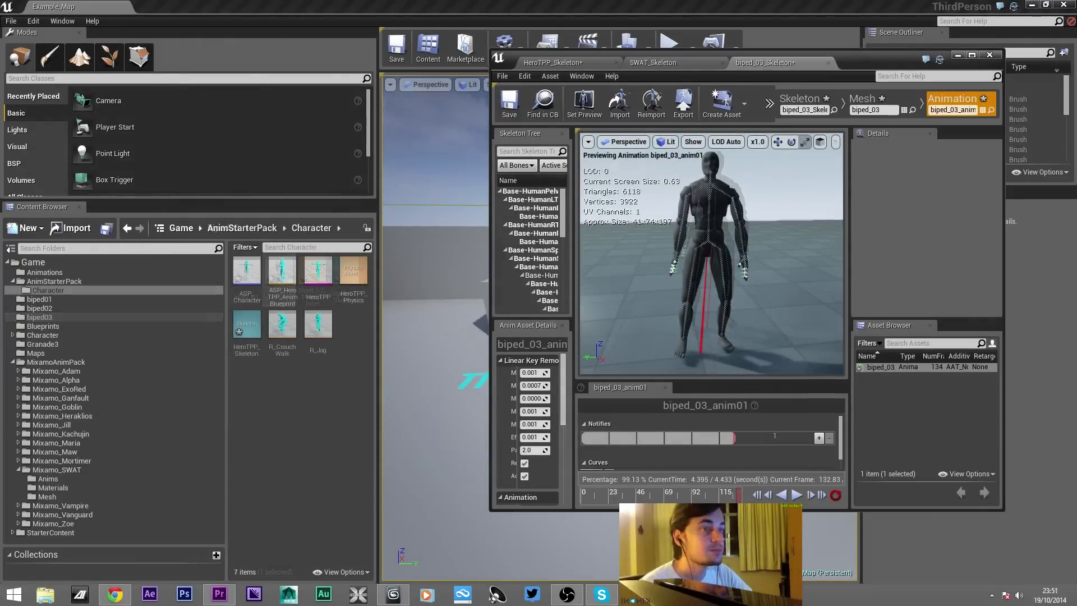
Create a rig from biped_03_Skeleton in the biped03 folder using the preselected bones, and save all modified content
click(543, 104)
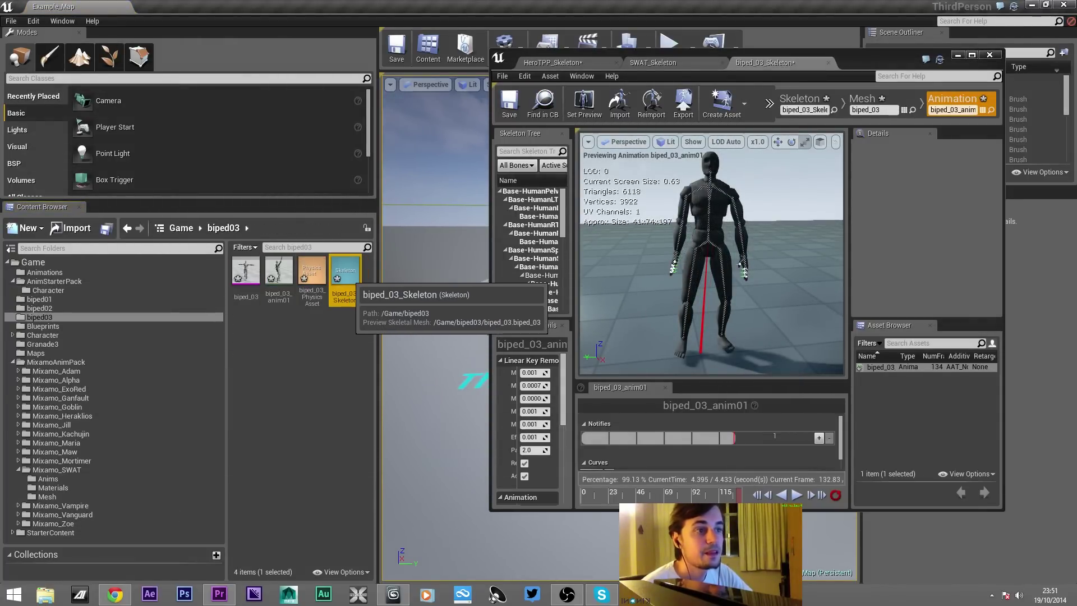
right_click(347, 264)
mouse_move(392, 290)
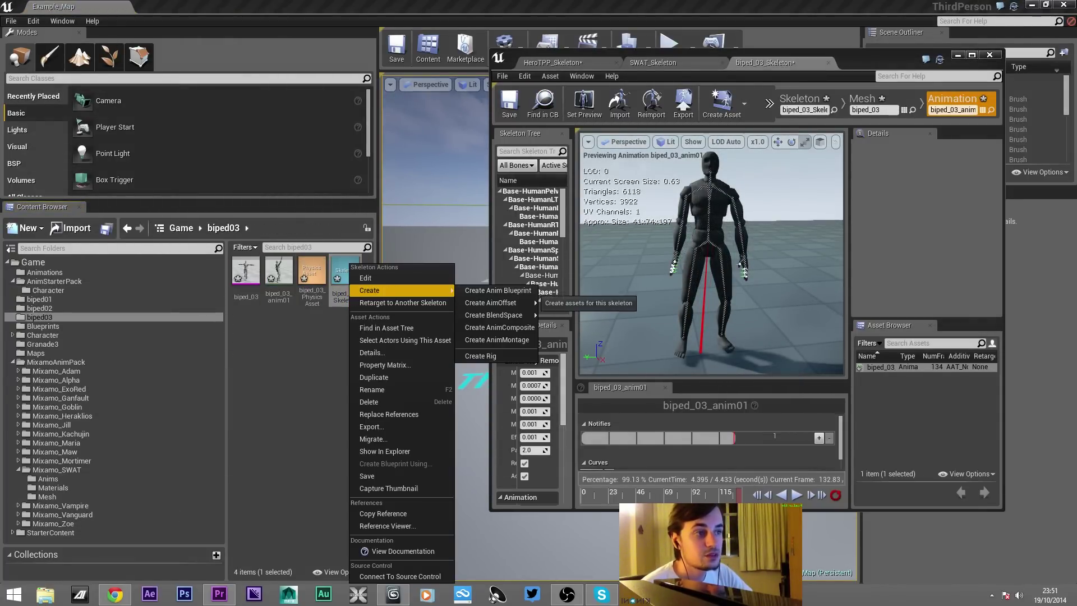
click(481, 355)
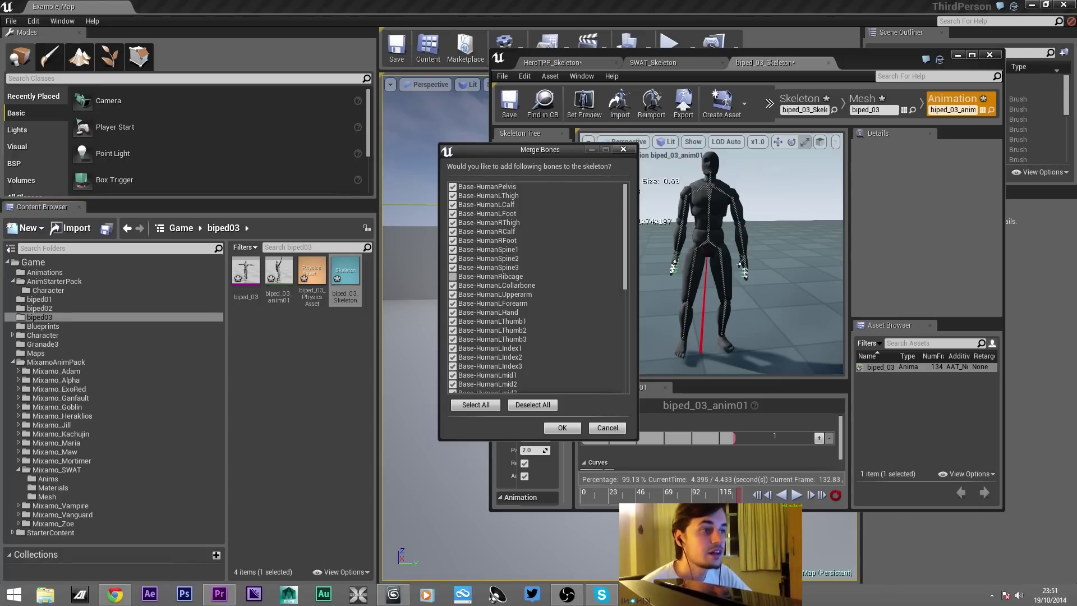
key(Return)
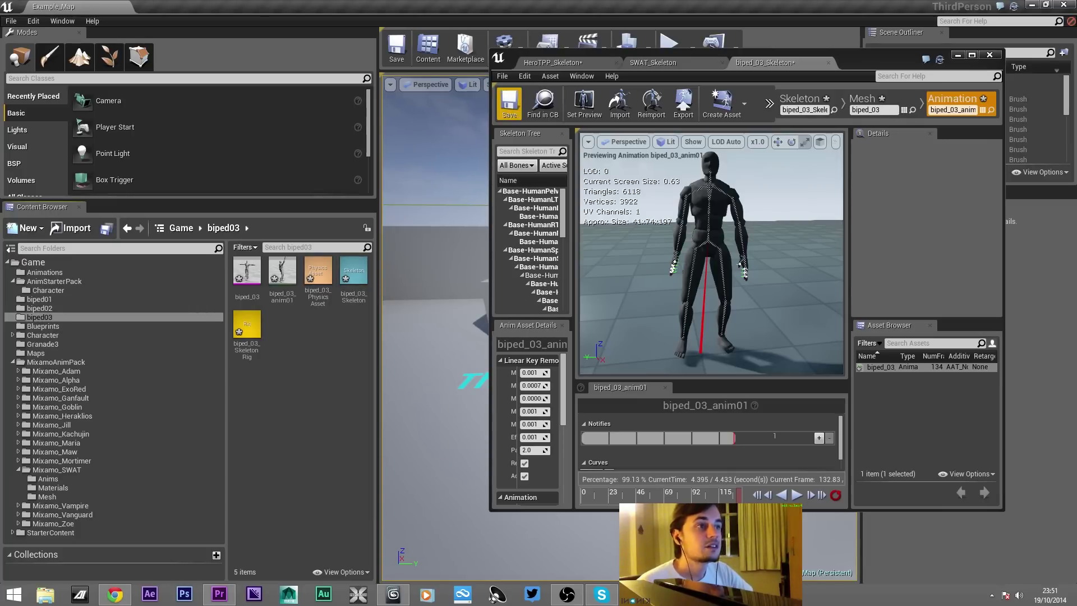
key(ctrl+shift+s)
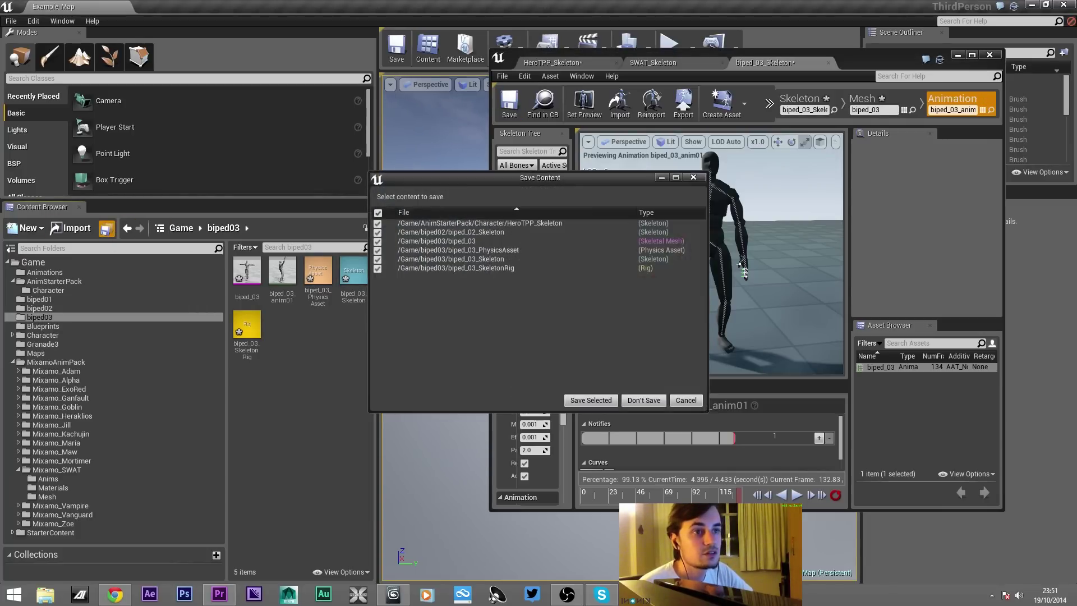
key(Return)
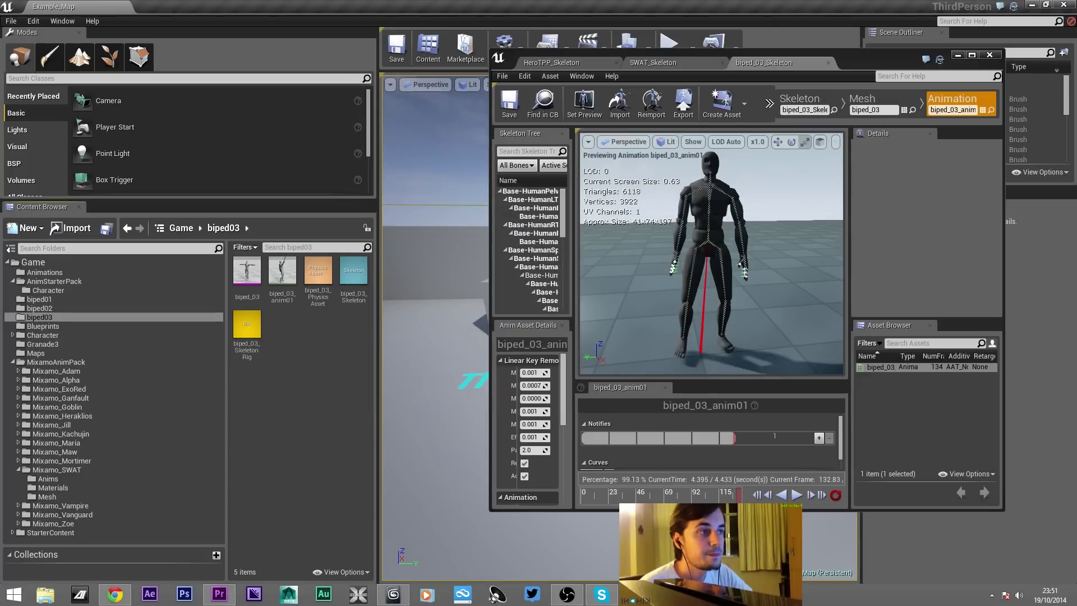
Open the Retarget Manager for biped_03_Skeleton in the maximized editor and assign biped_03_SkeletonRig as its rig
click(972, 55)
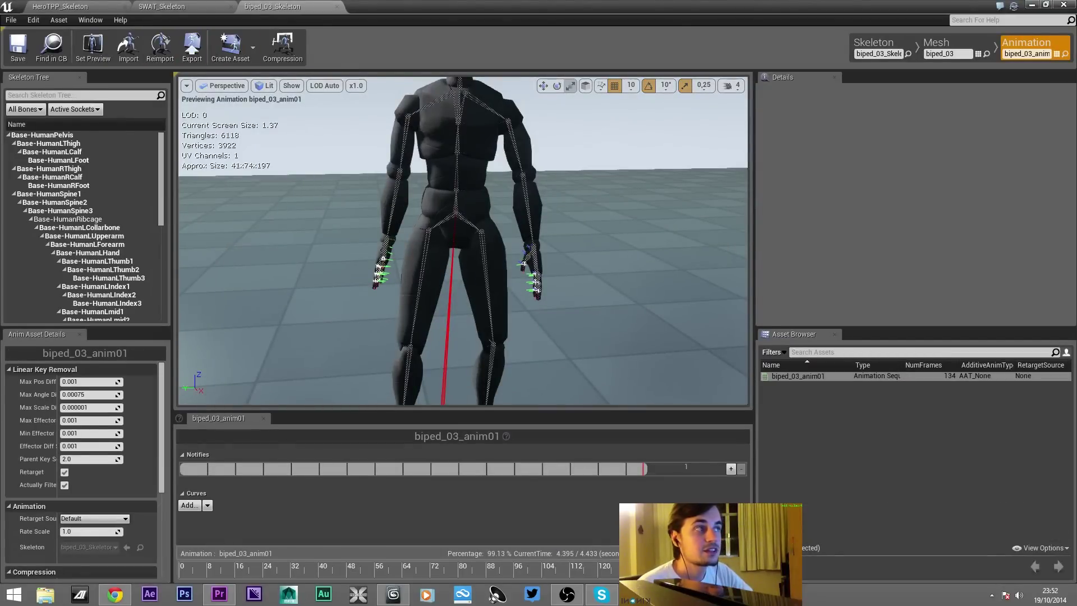
click(875, 45)
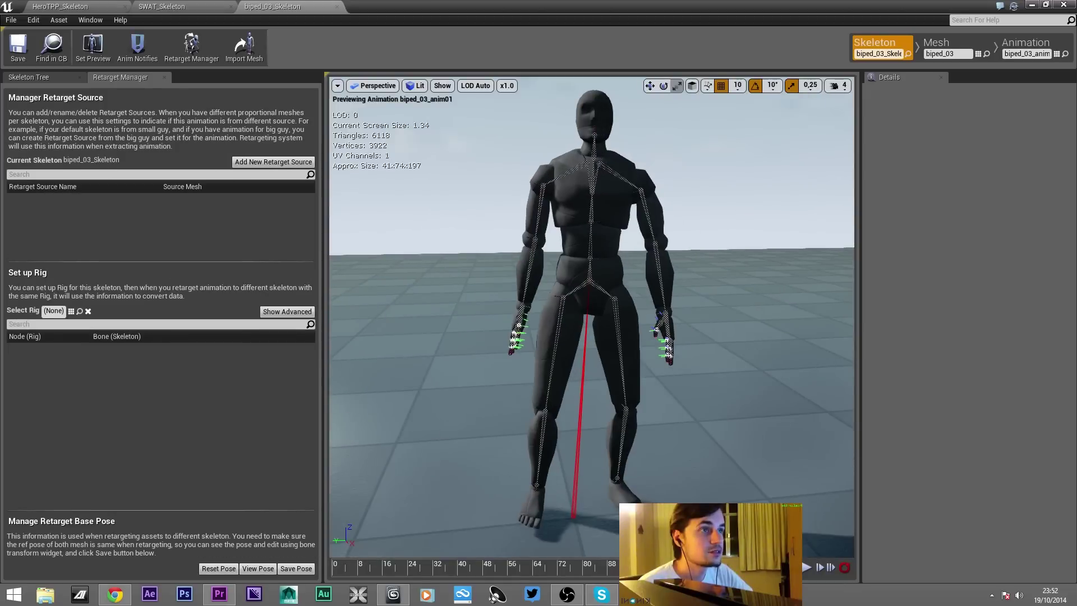
click(193, 59)
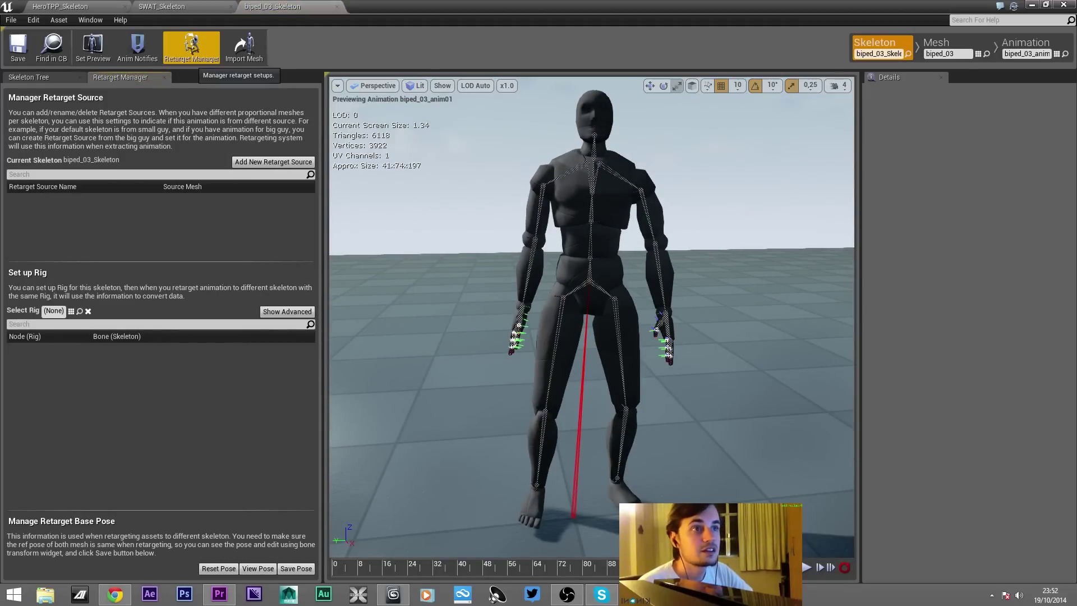
drag(98, 77, 144, 79)
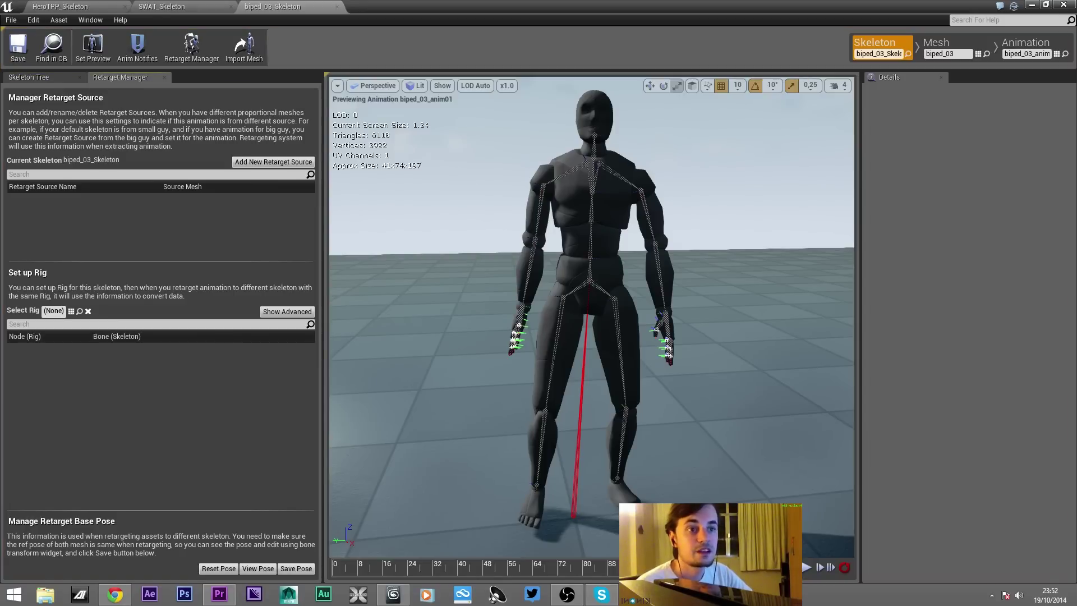
click(54, 310)
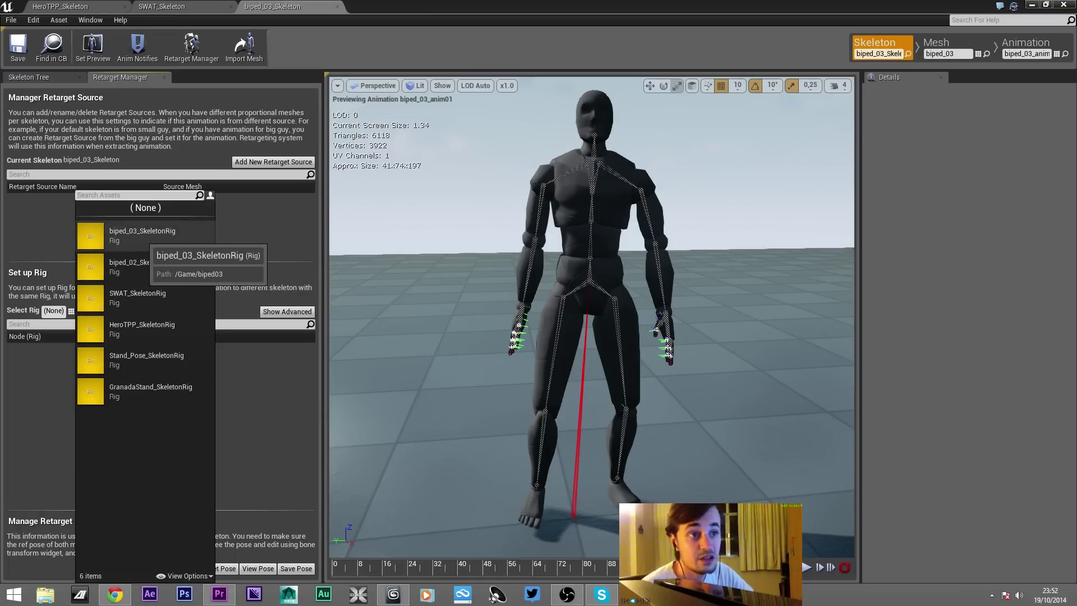
click(145, 234)
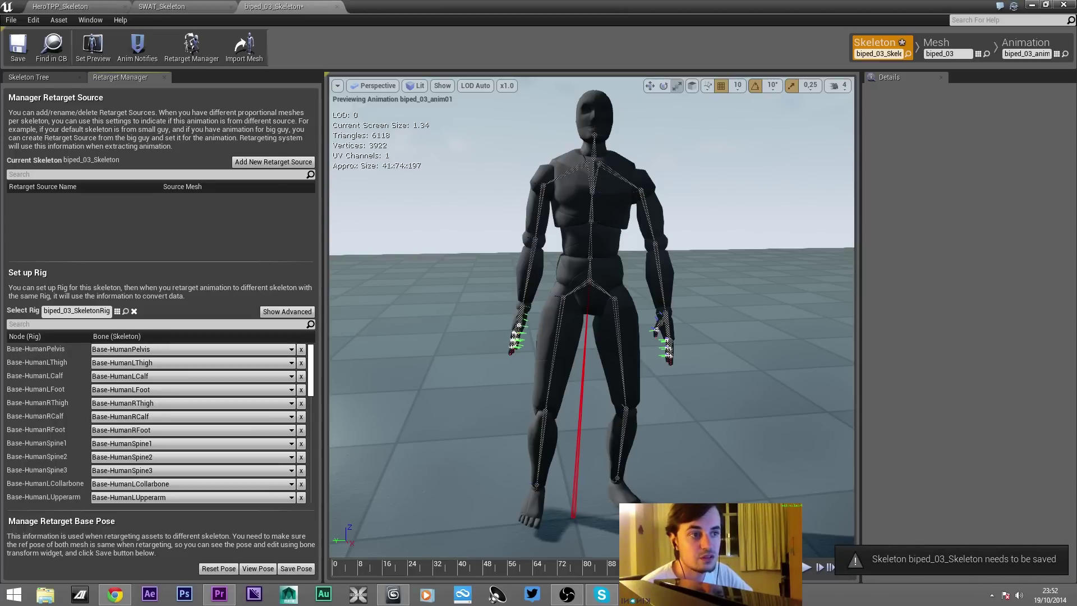
Check the rig's node-to-bone mapping through to the head, and save the skeleton
scroll(196, 420, down, 15)
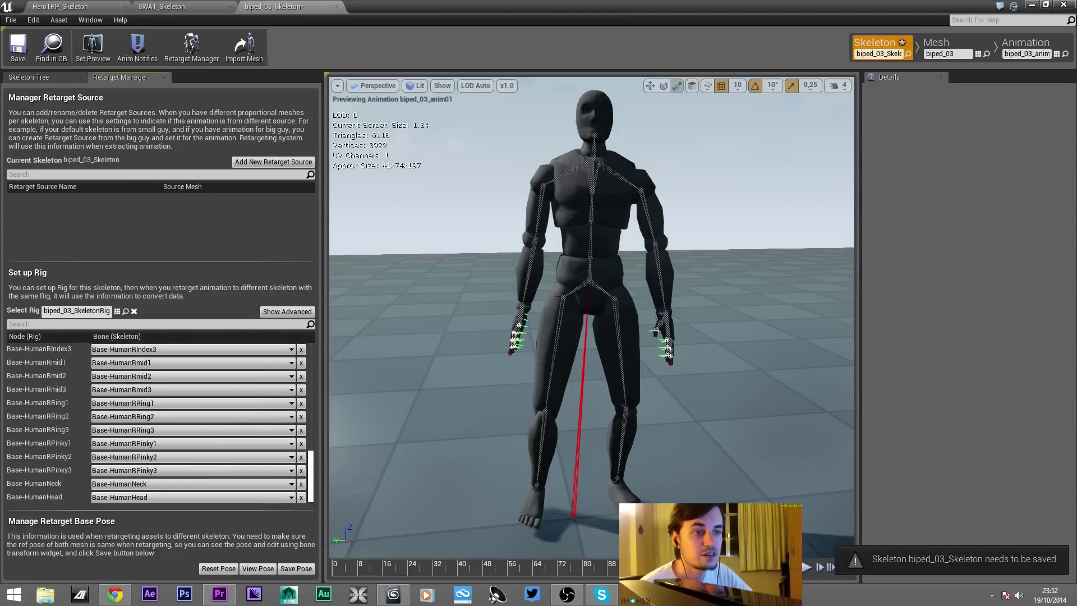
scroll(196, 421, up, 15)
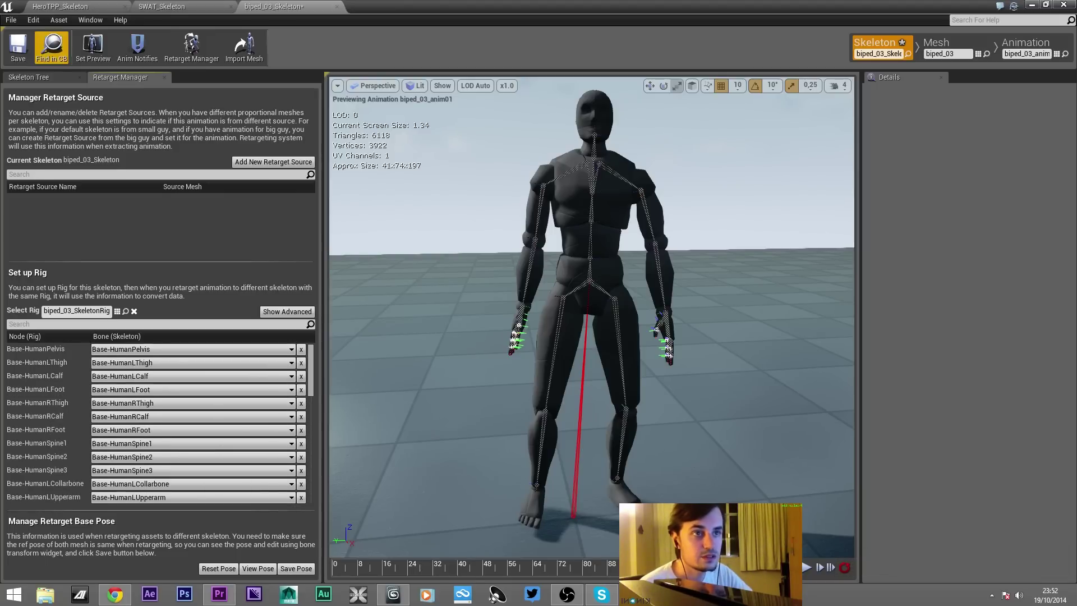
click(18, 47)
Open HeroTPP_Skeleton from the AnimStarterPack Character folder in the maximized editor
drag(384, 7, 552, 60)
click(54, 281)
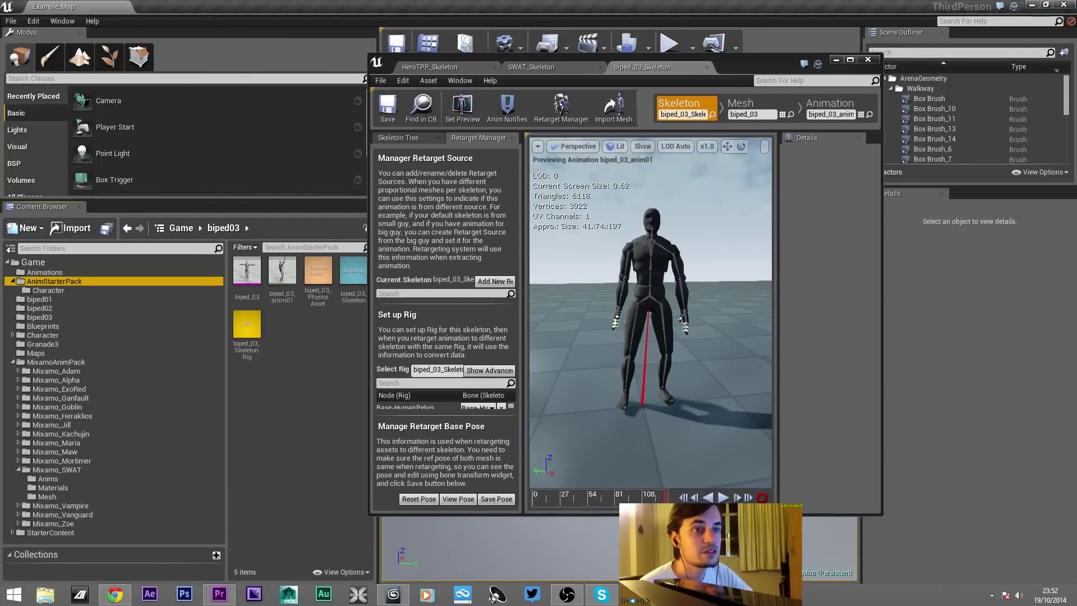
double_click(245, 272)
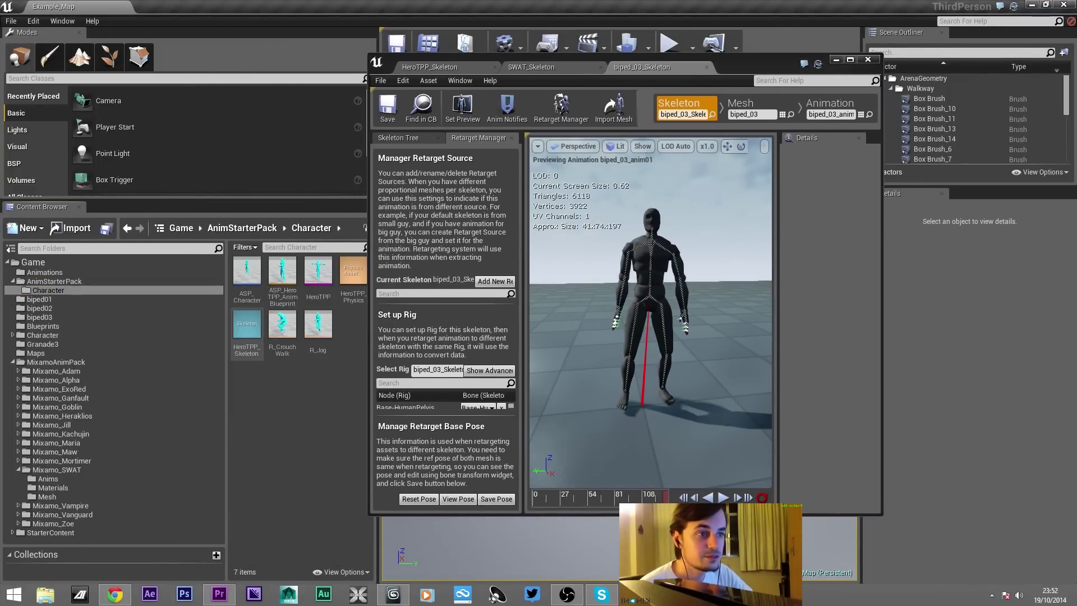
double_click(247, 328)
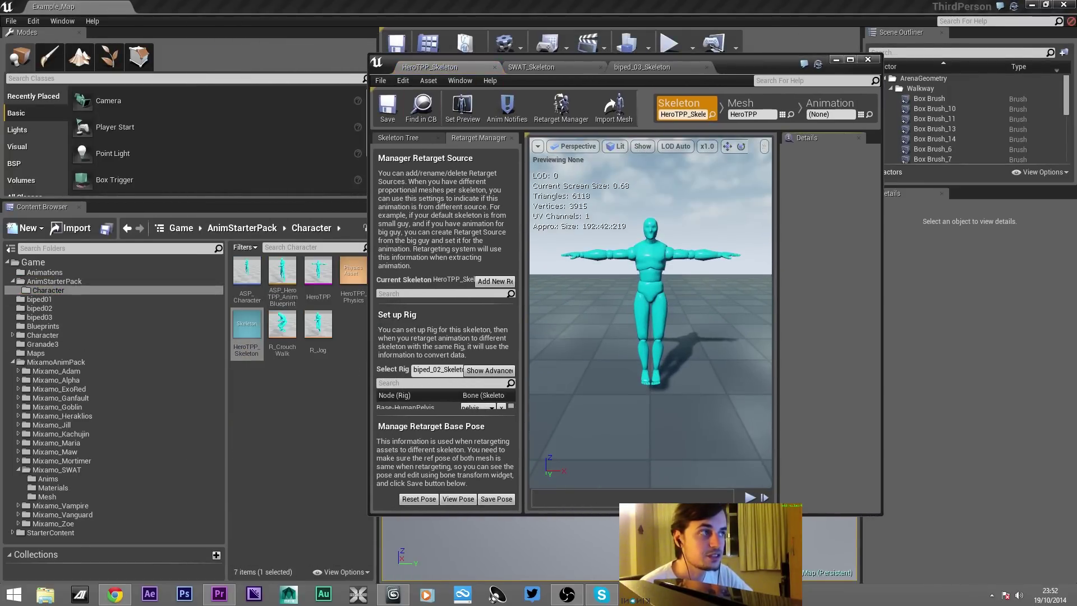
click(850, 60)
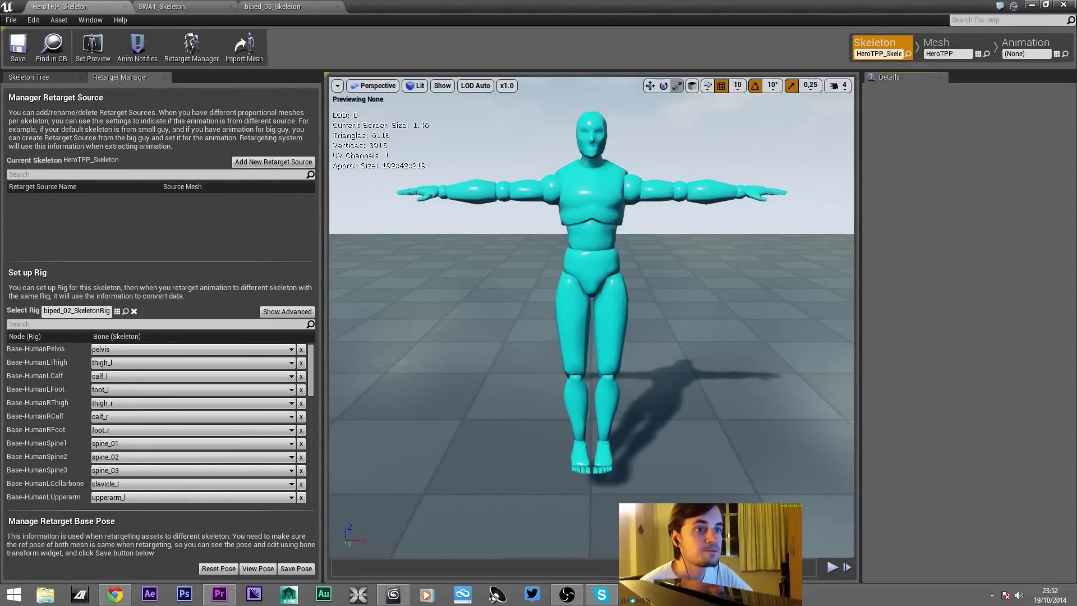
Clear the rig assigned to HeroTPP_Skeleton and assign biped_03_SkeletonRig in its place
click(134, 311)
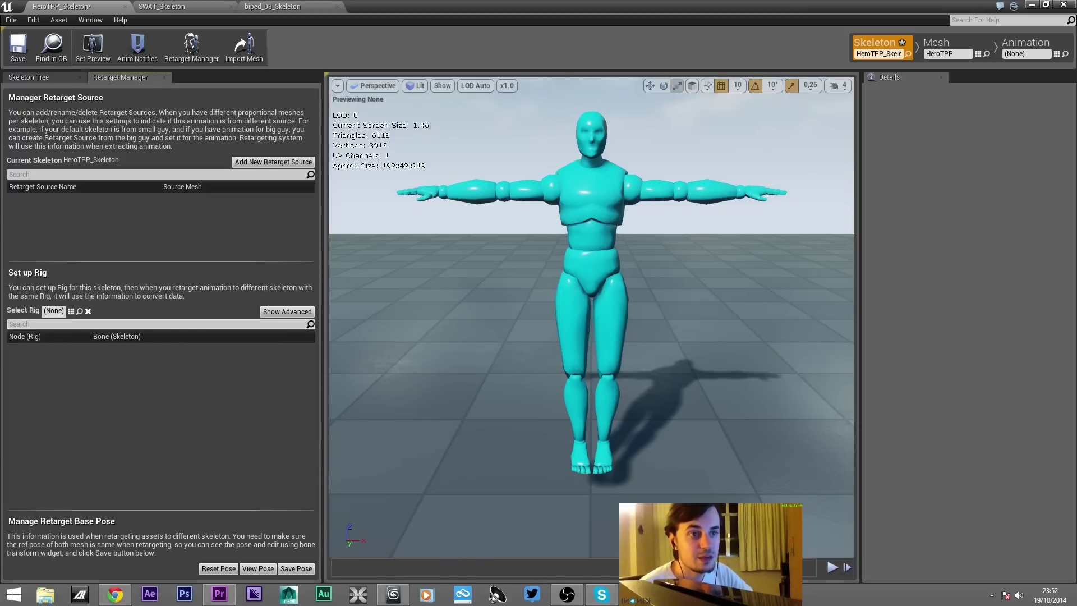
click(54, 311)
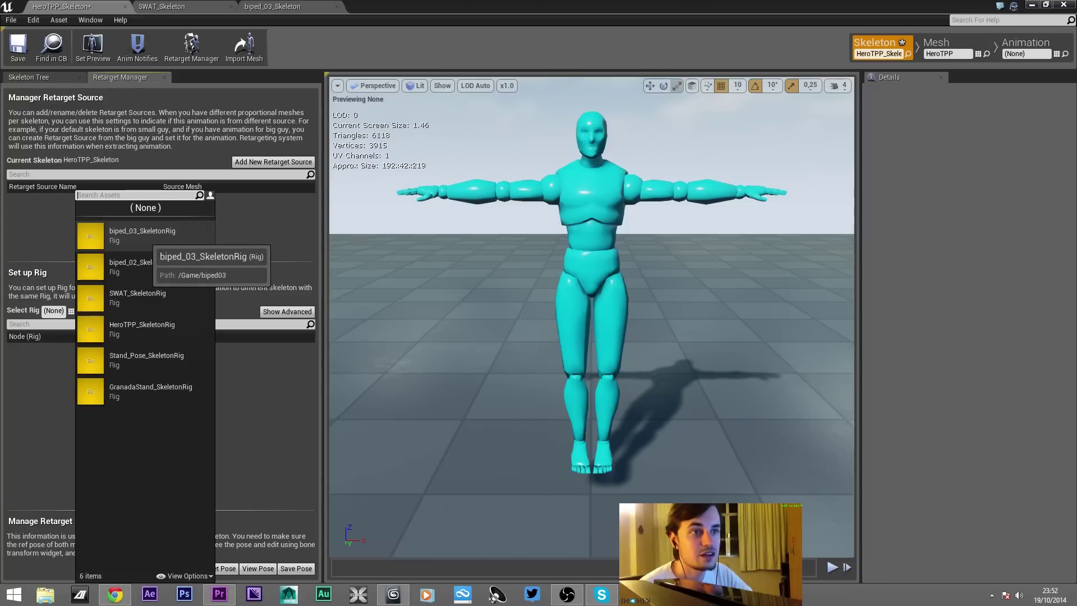
click(142, 235)
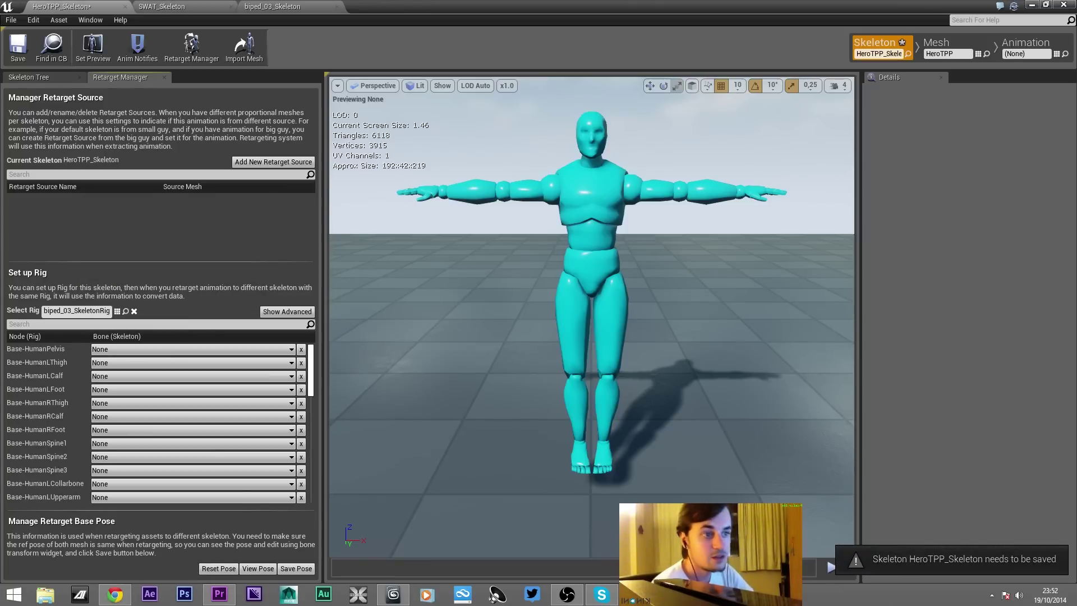
scroll(157, 420, down, 5)
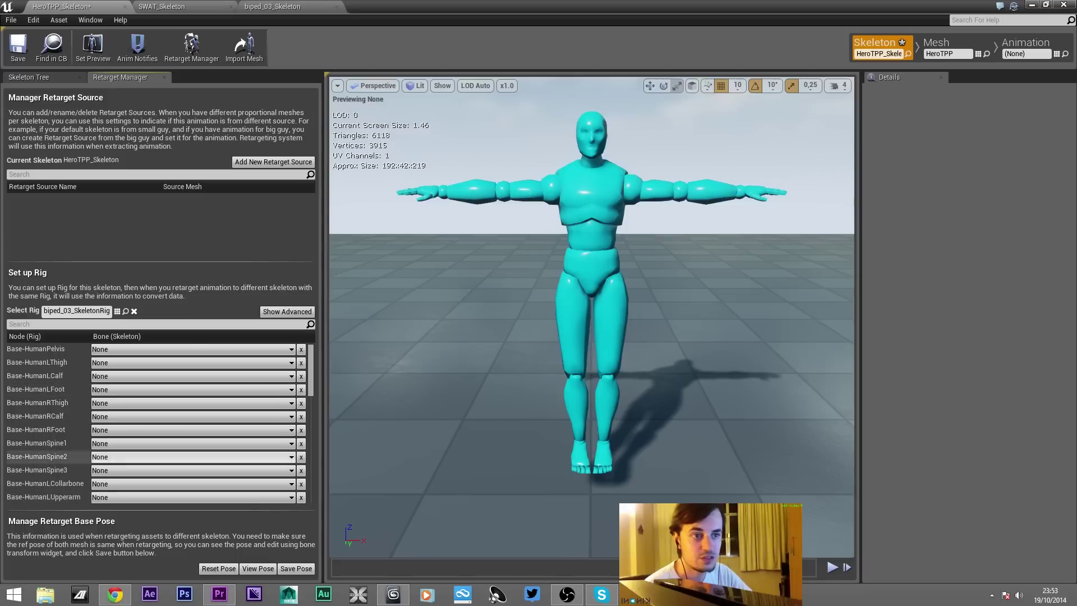
Map the rig nodes to the matching HeroTPP bones from pelvis to head, review the mapping, and save the skeleton
click(190, 349)
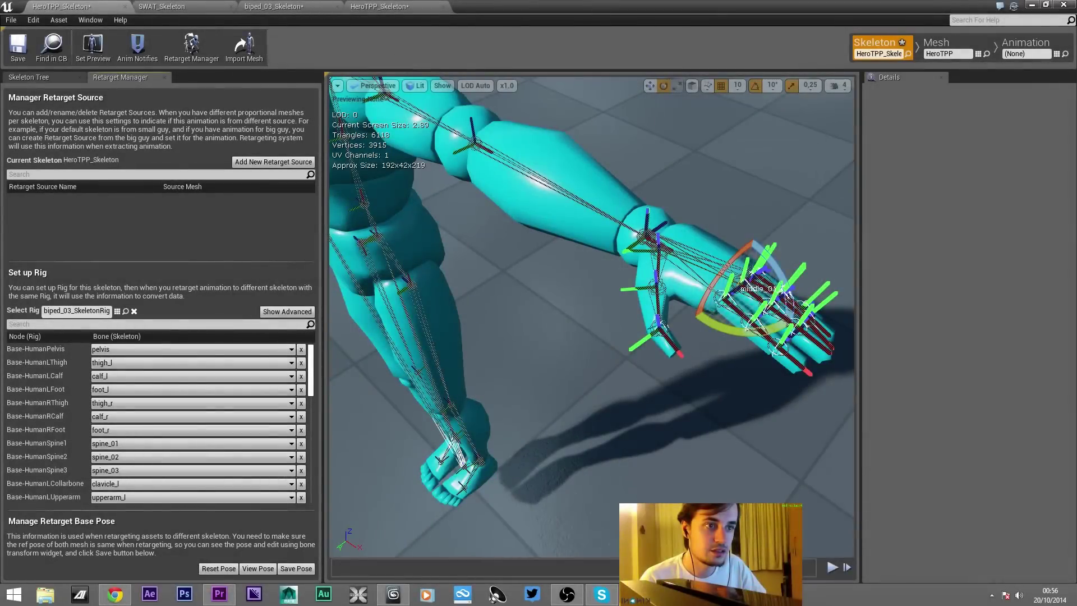
scroll(157, 423, down, 7)
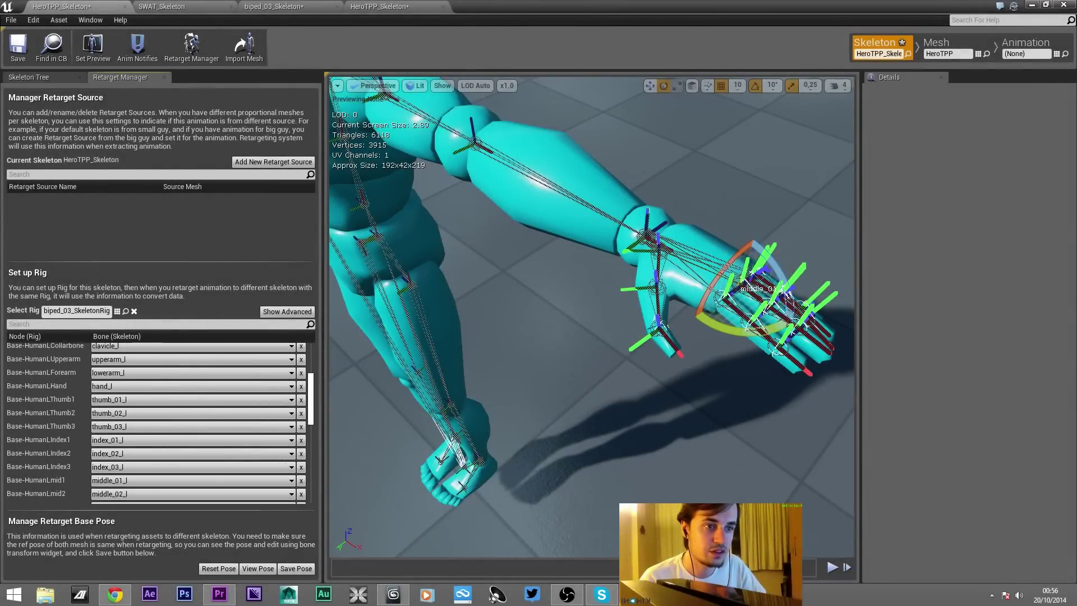
scroll(157, 423, down, 5)
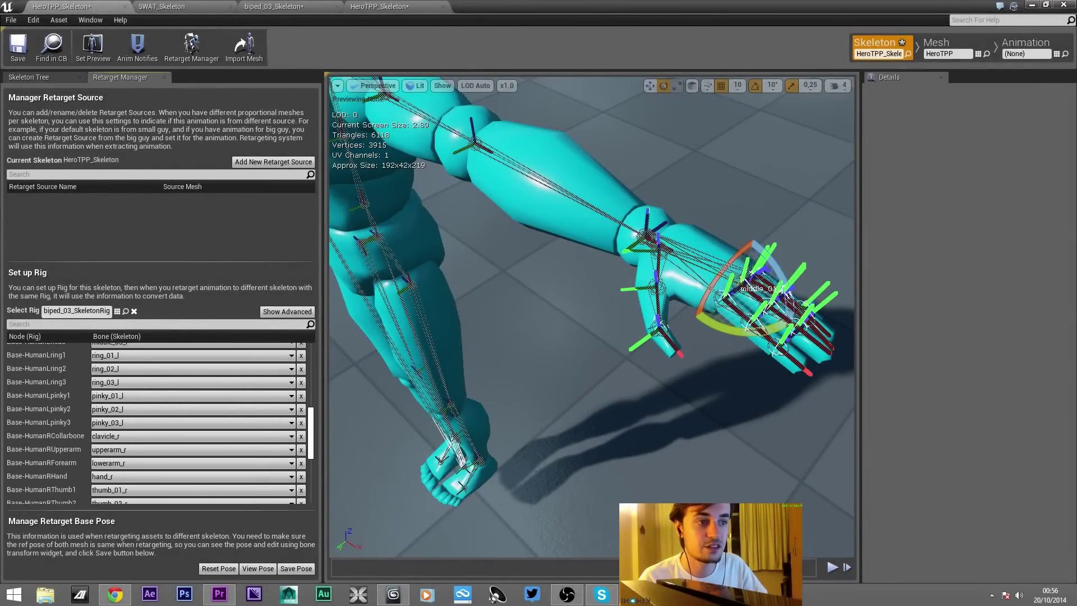
scroll(157, 423, down, 5)
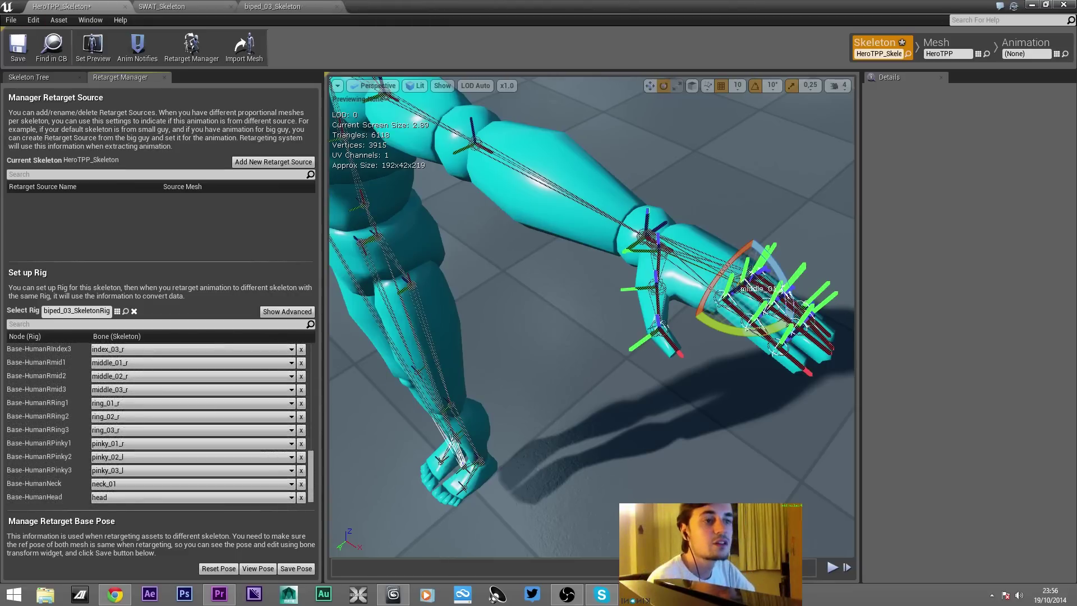
scroll(45, 483, up, 15)
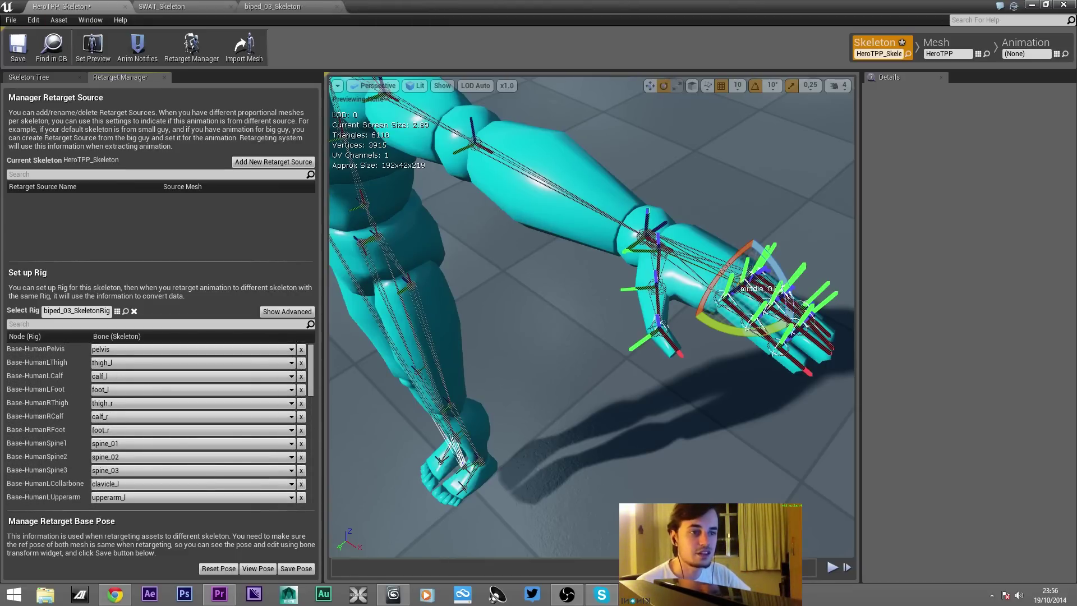
click(18, 46)
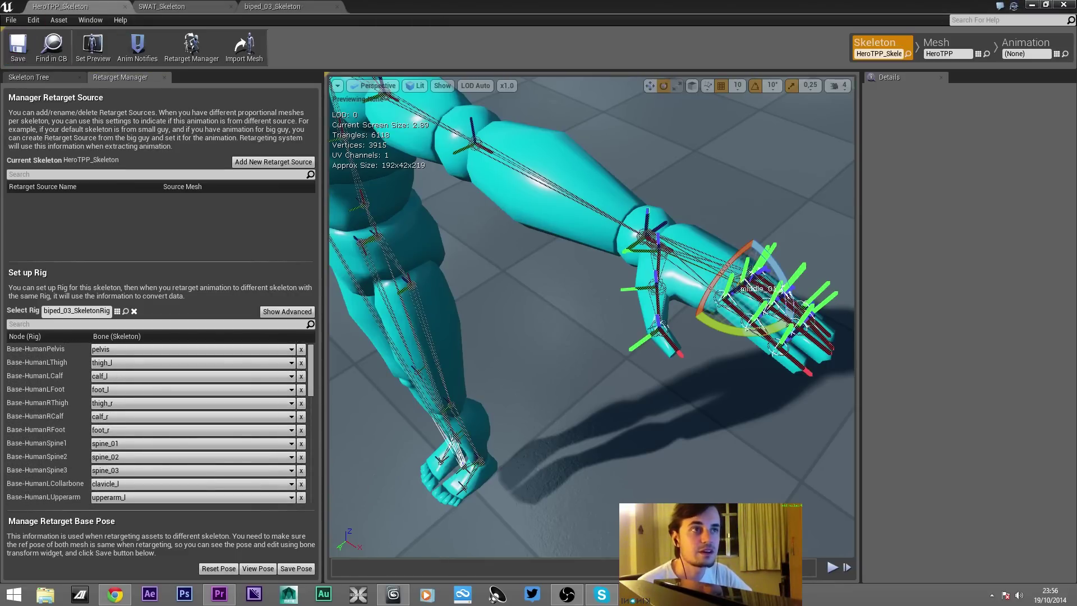
Duplicate biped_03_anim01 from the biped03 folder and retarget the copy to HeroTPP_Skeleton, keeping the default remapping options
drag(471, 6, 667, 129)
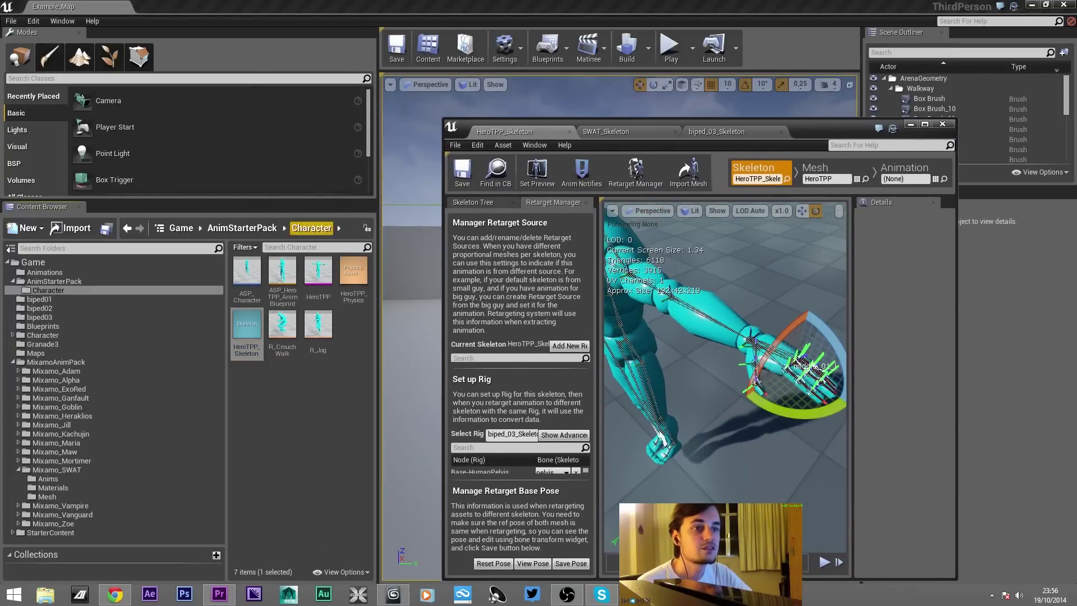
click(40, 317)
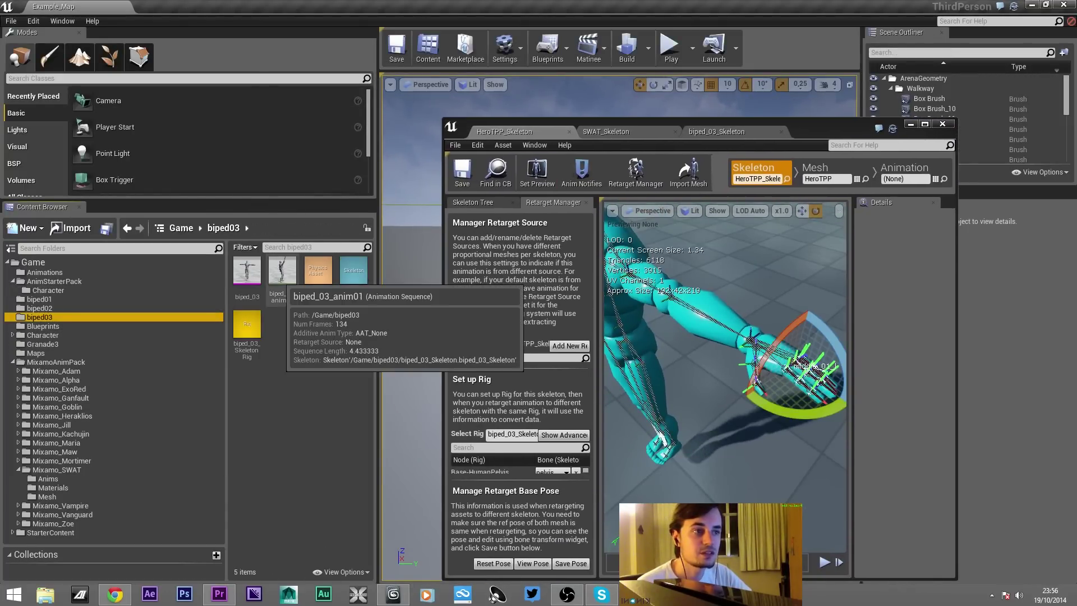
click(282, 272)
right_click(279, 275)
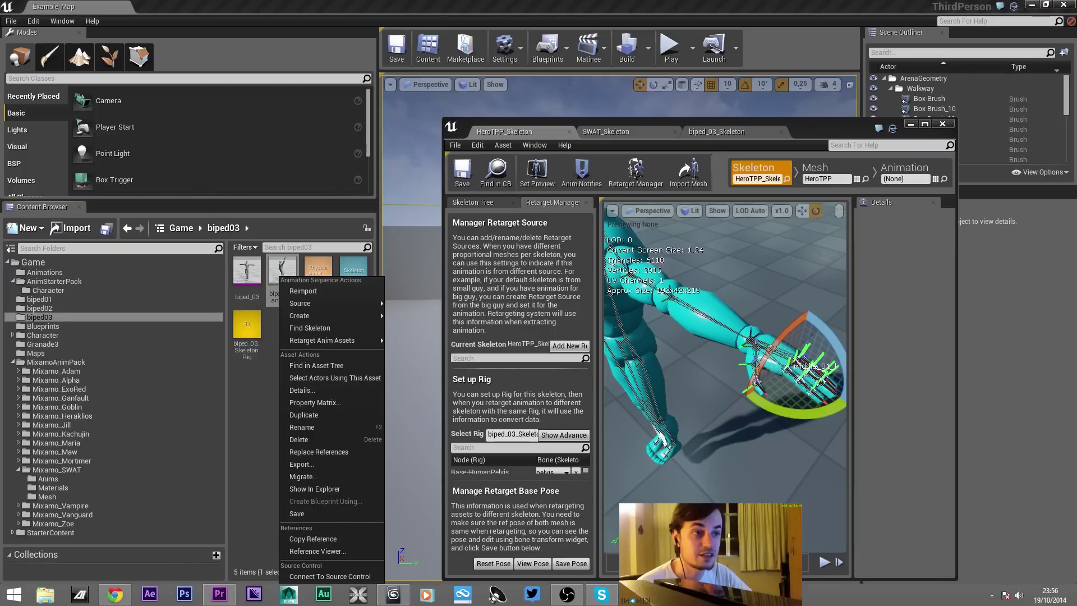
mouse_move(331, 340)
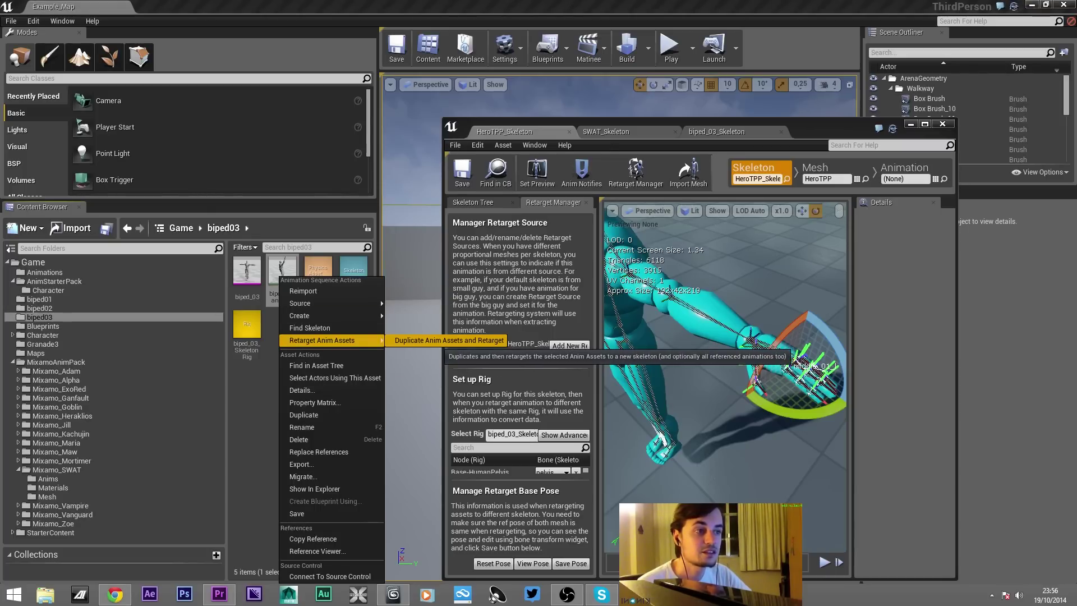
click(448, 340)
drag(448, 192, 386, 130)
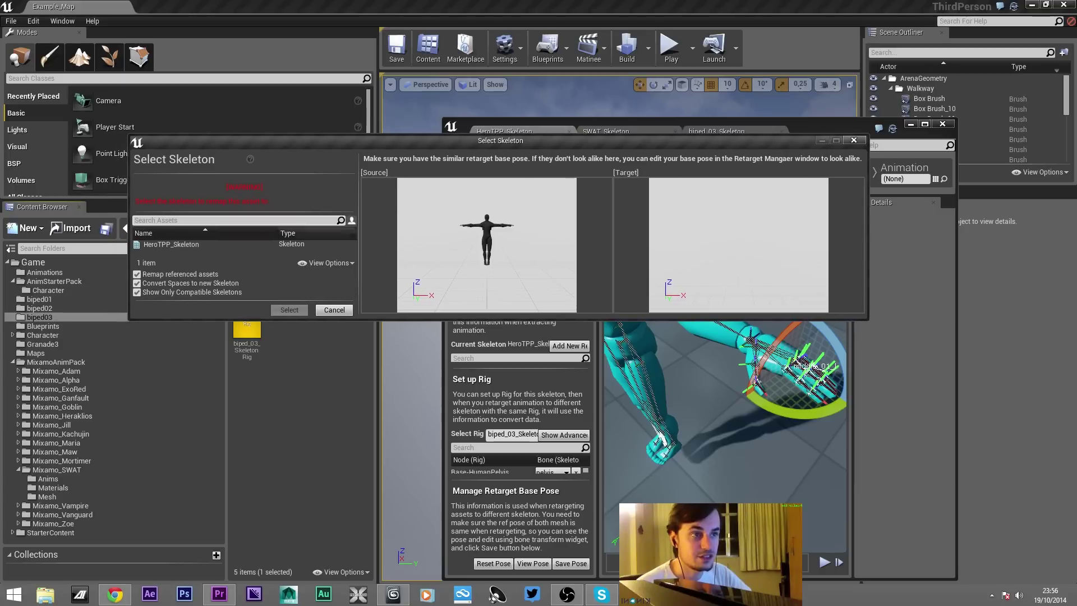
click(158, 244)
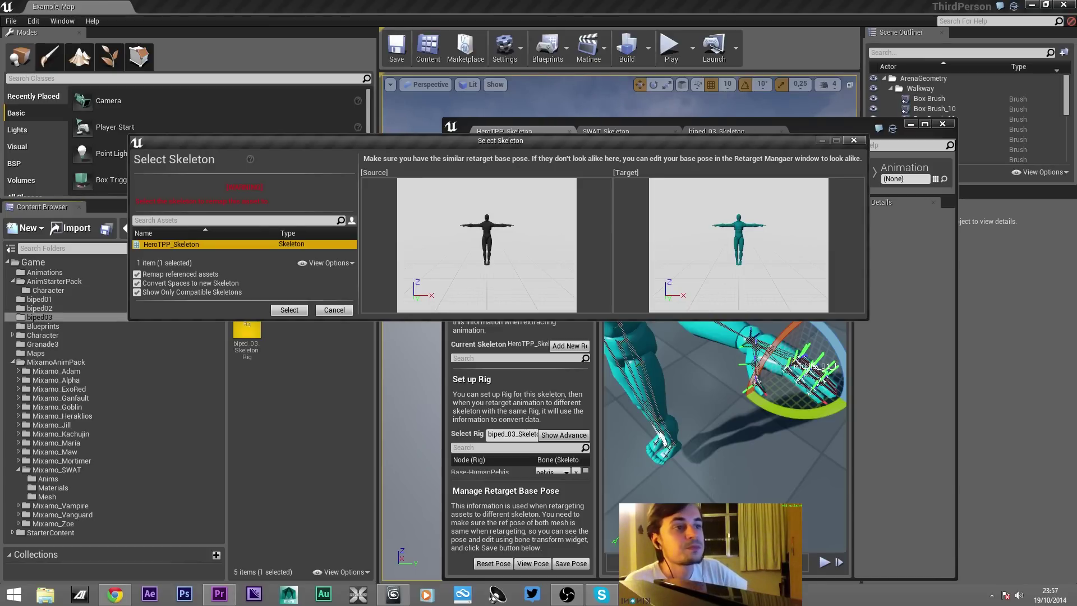
click(290, 310)
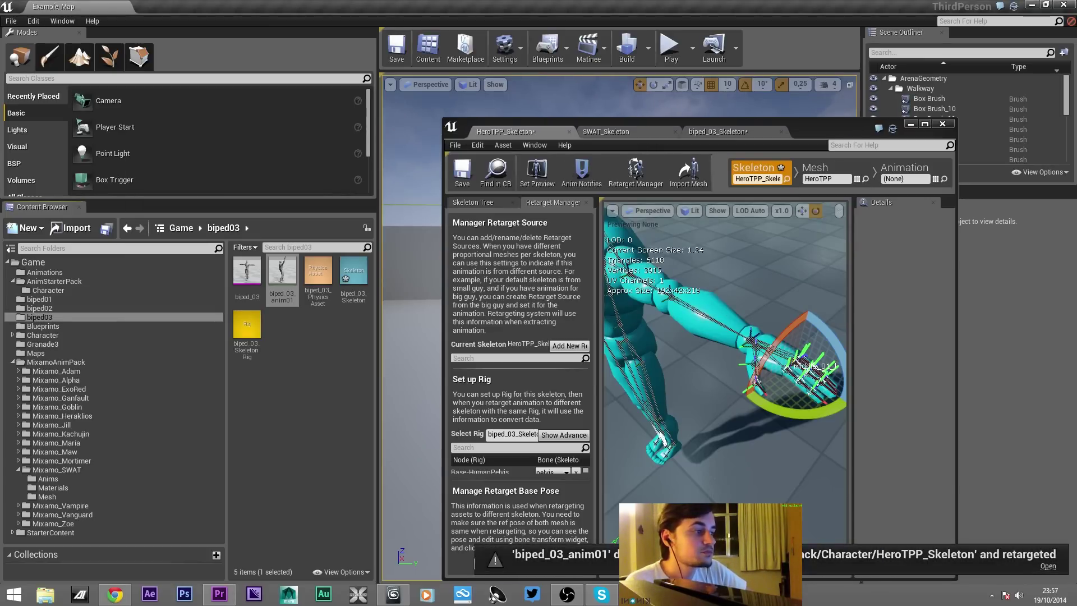
Open the retargeted biped_03_anim01_Copy to preview it in the maximized editor, and locate the asset in the Content Browser
click(1047, 566)
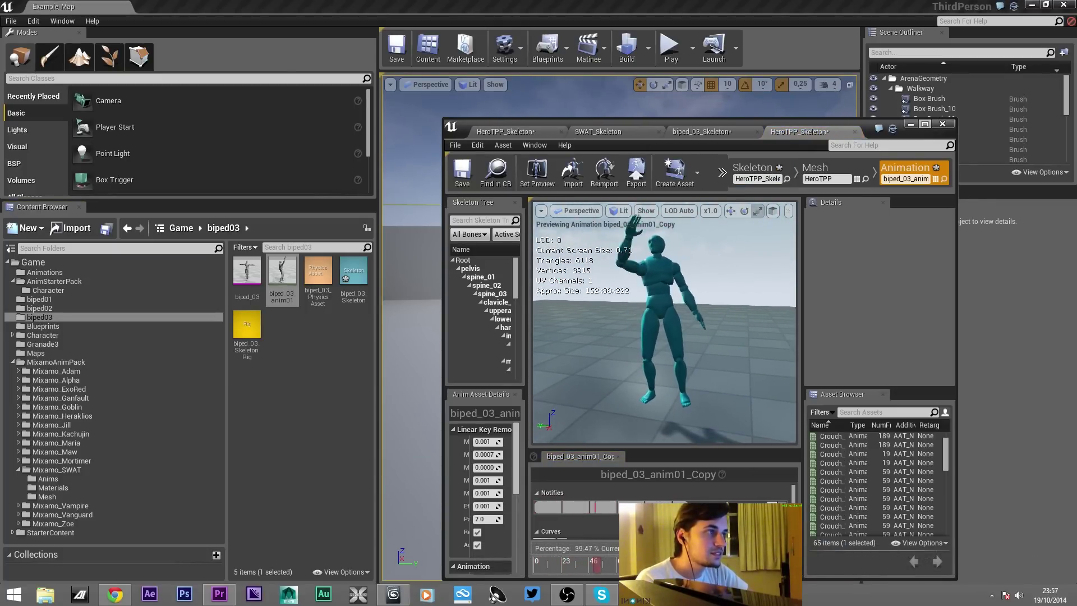
click(925, 123)
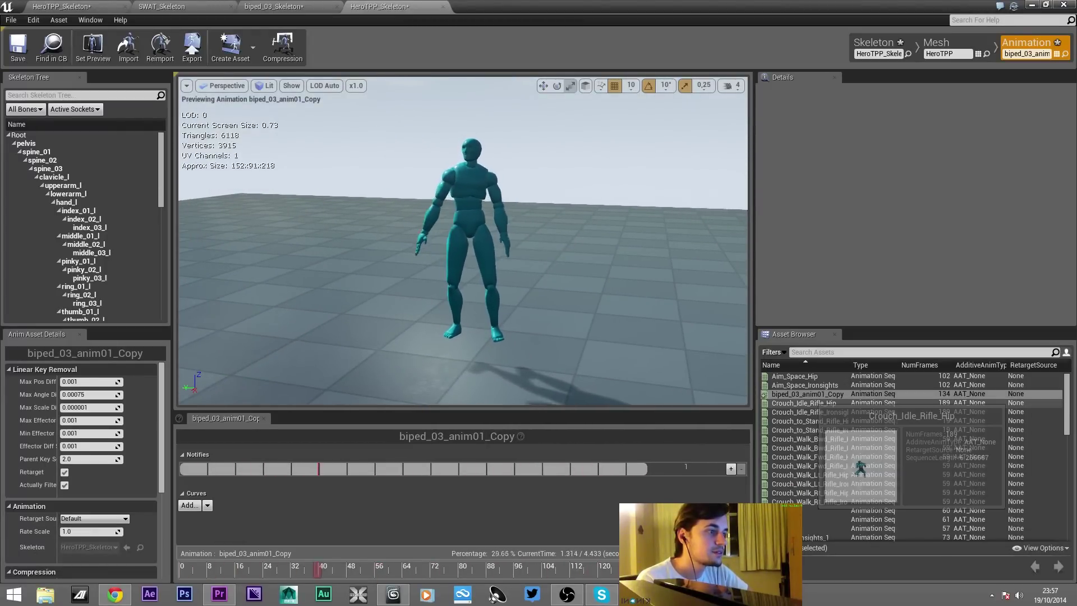
click(807, 393)
click(52, 48)
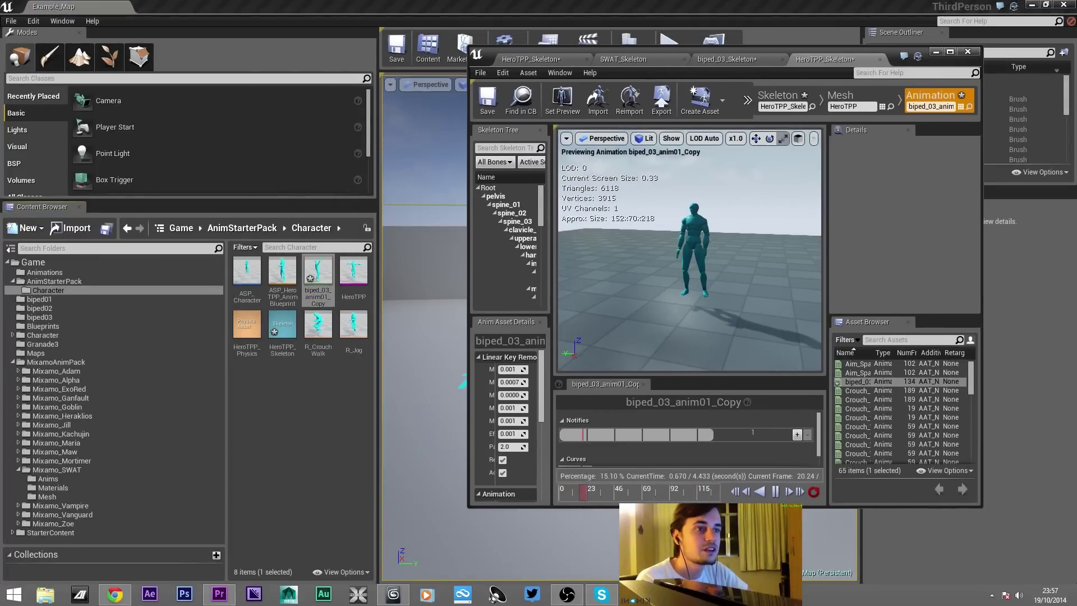
click(322, 279)
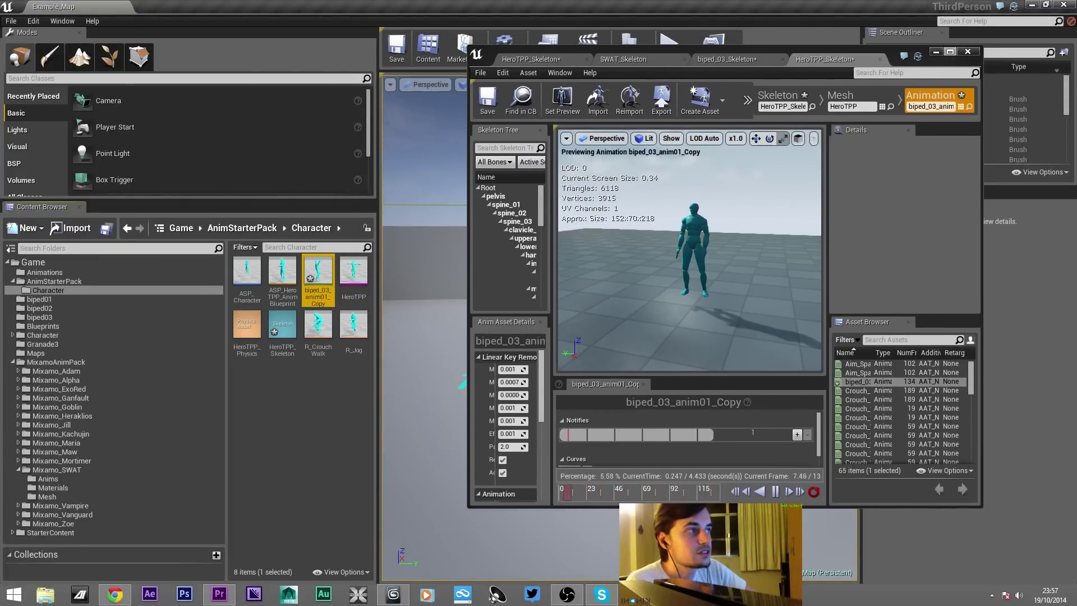
Open GranadaLauch7_Copy from the Mixamo_SWAT Anims folder and examine the animation on the SWAT character from another angle
click(949, 51)
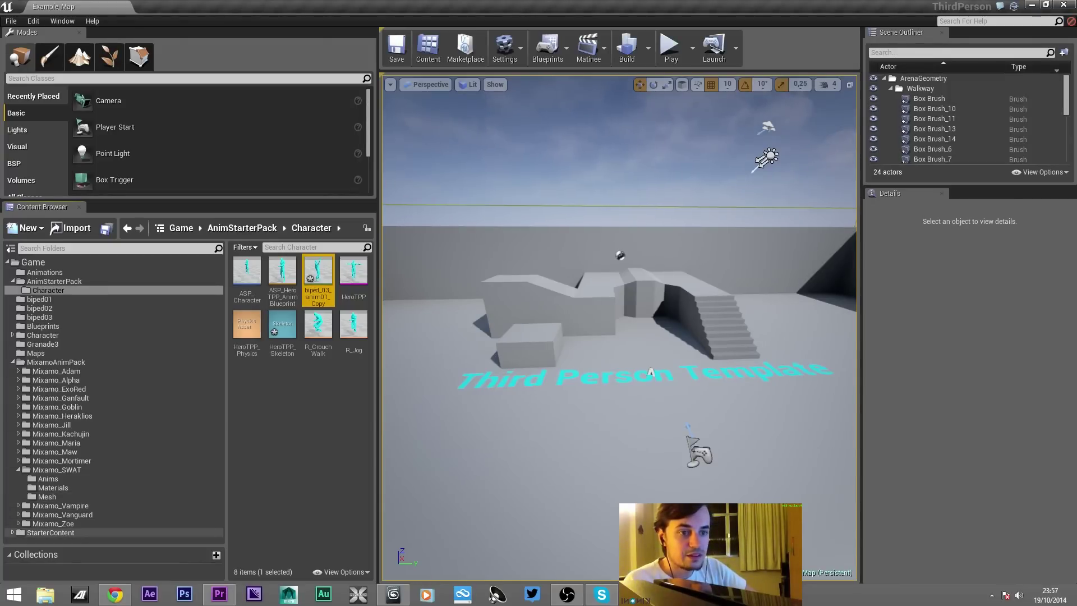
click(56, 469)
double_click(246, 295)
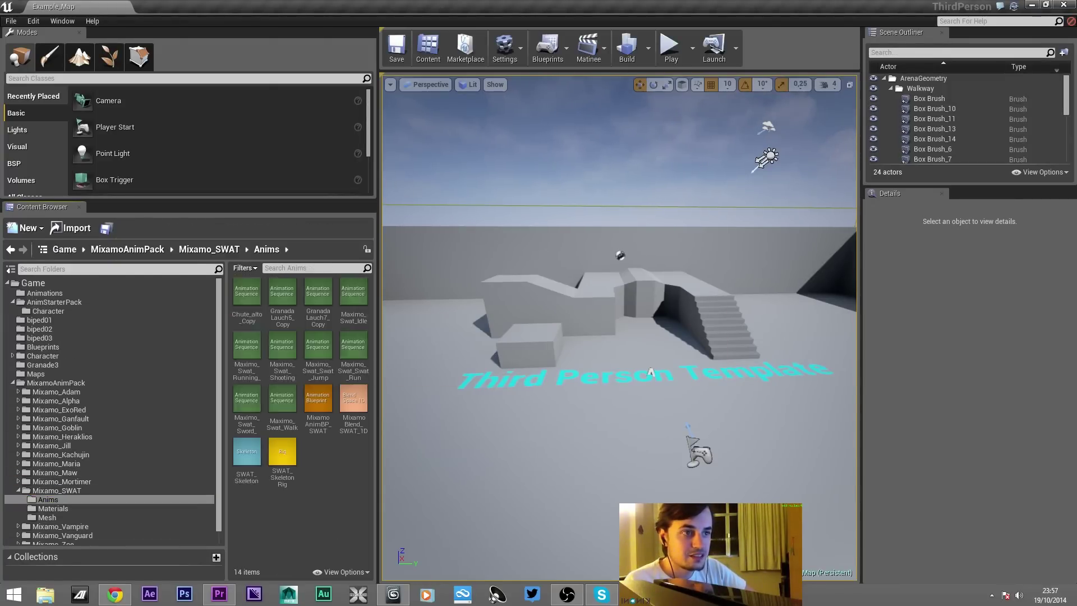
double_click(318, 292)
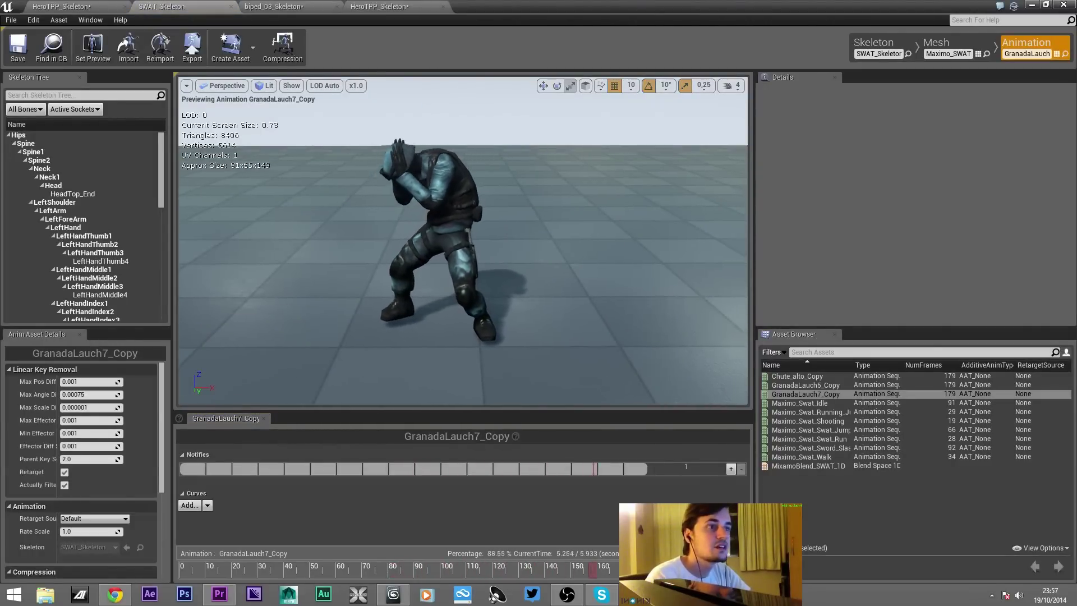
right_drag(463, 241, 633, 239)
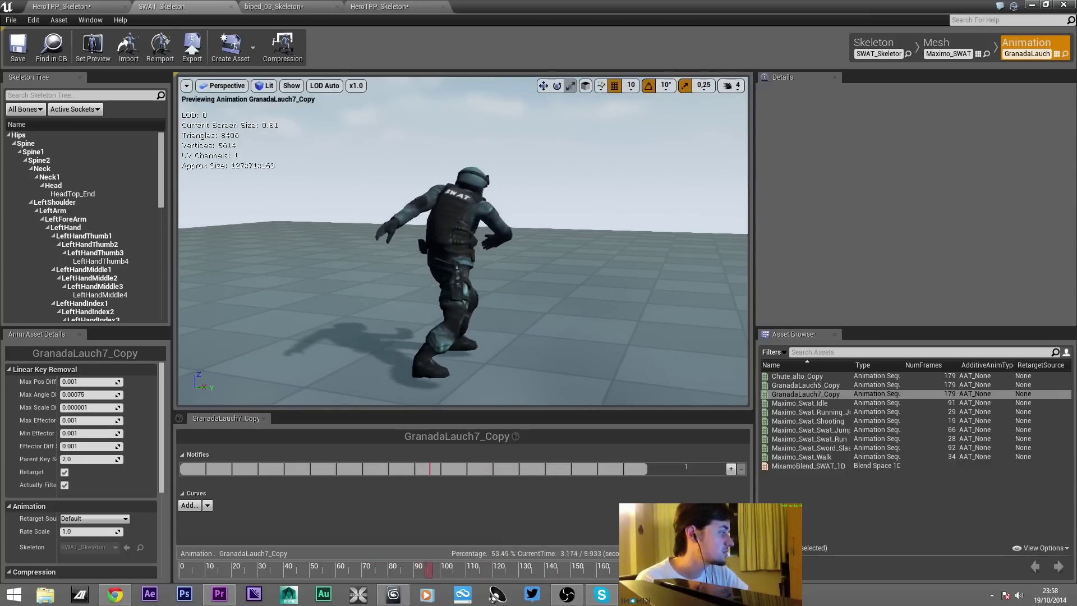